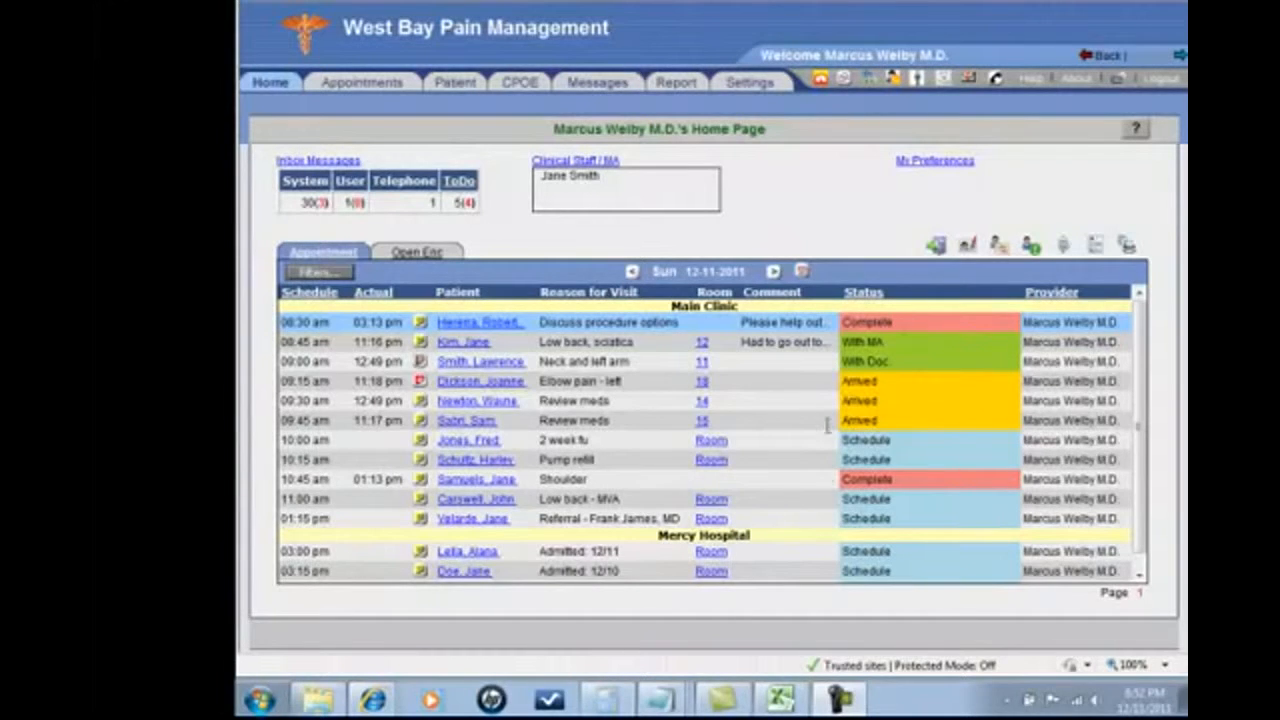
Review the patient rows and their statuses in the Main Clinic appointment schedule for 12-11-2011
left_click(827, 422)
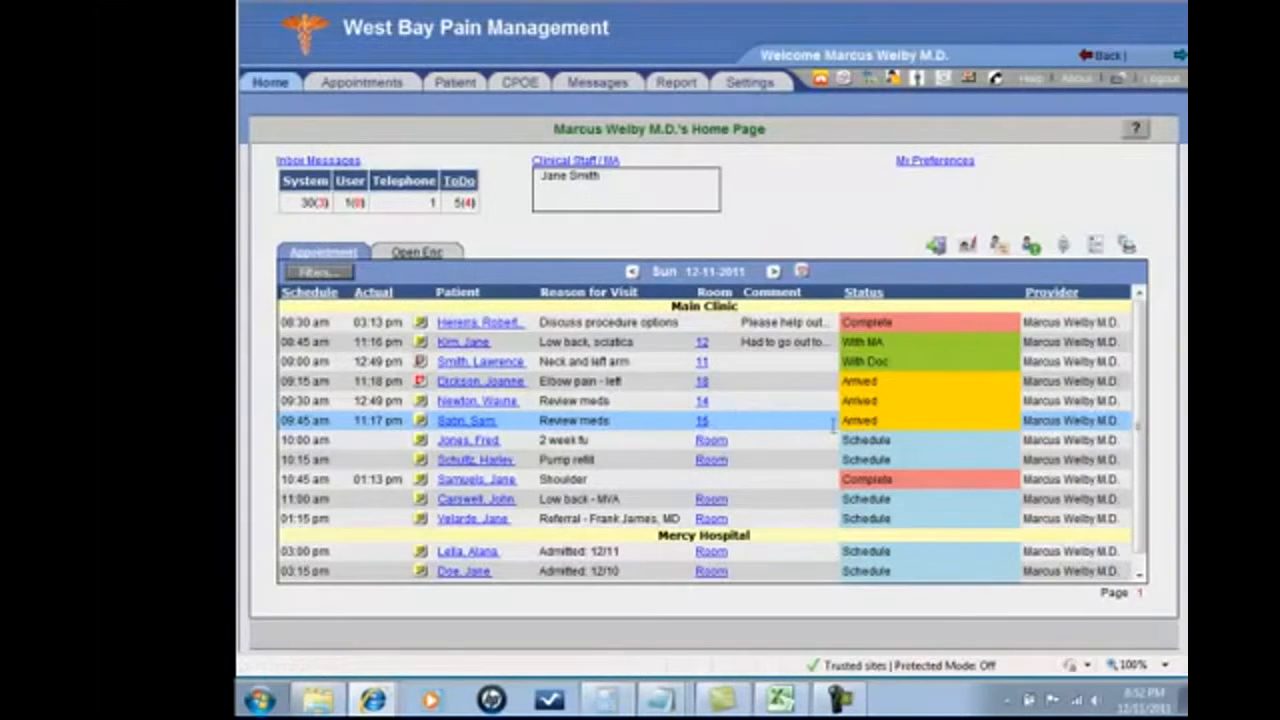
left_click(825, 342)
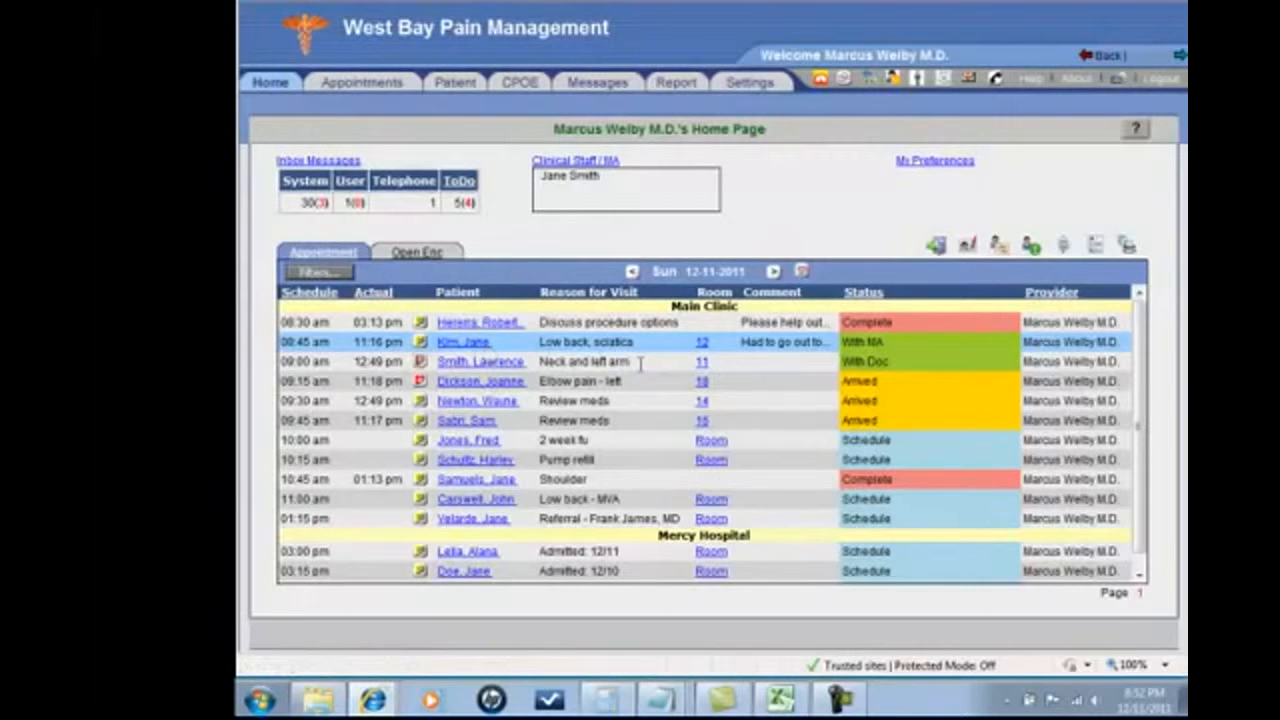
left_click(830, 324)
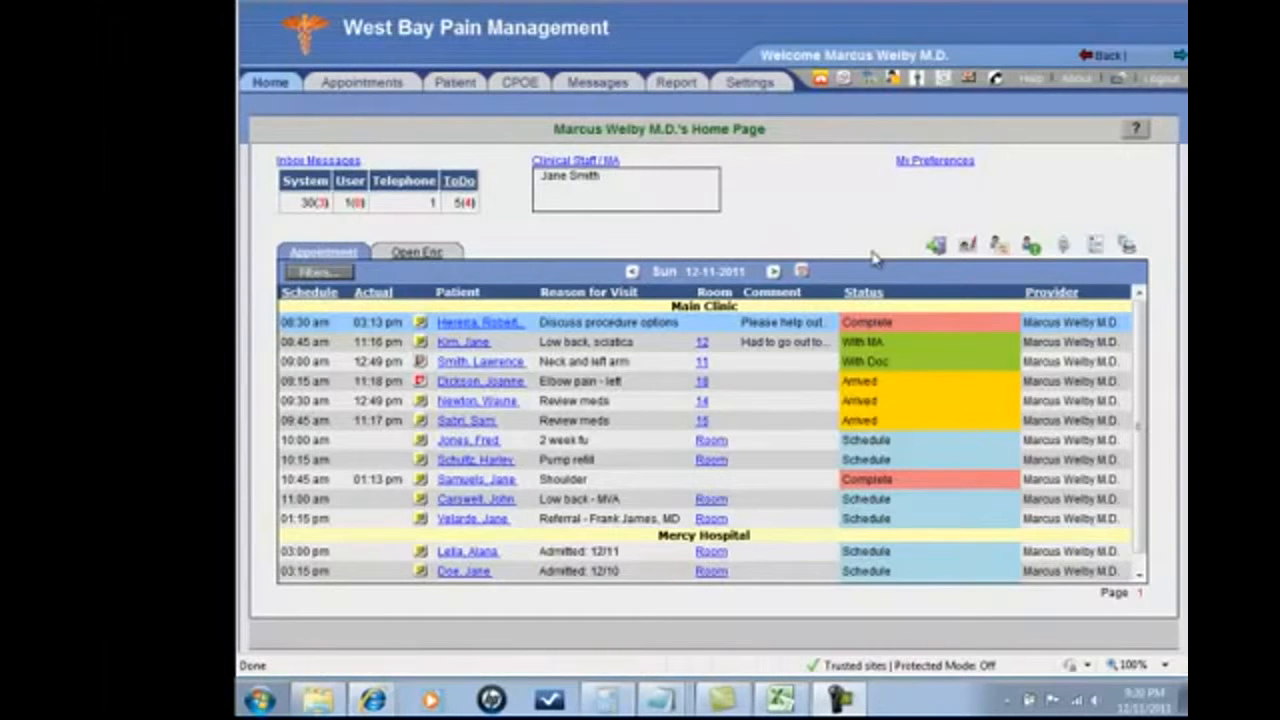
left_click(826, 346)
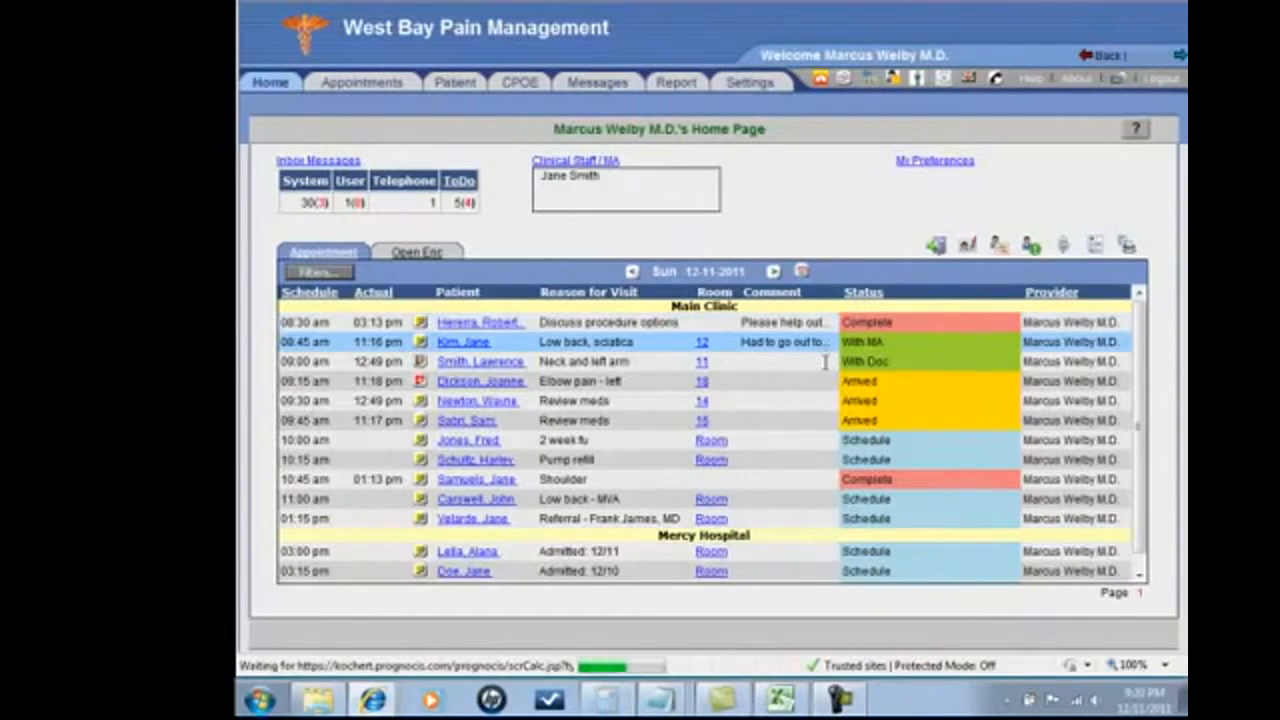
left_click(826, 362)
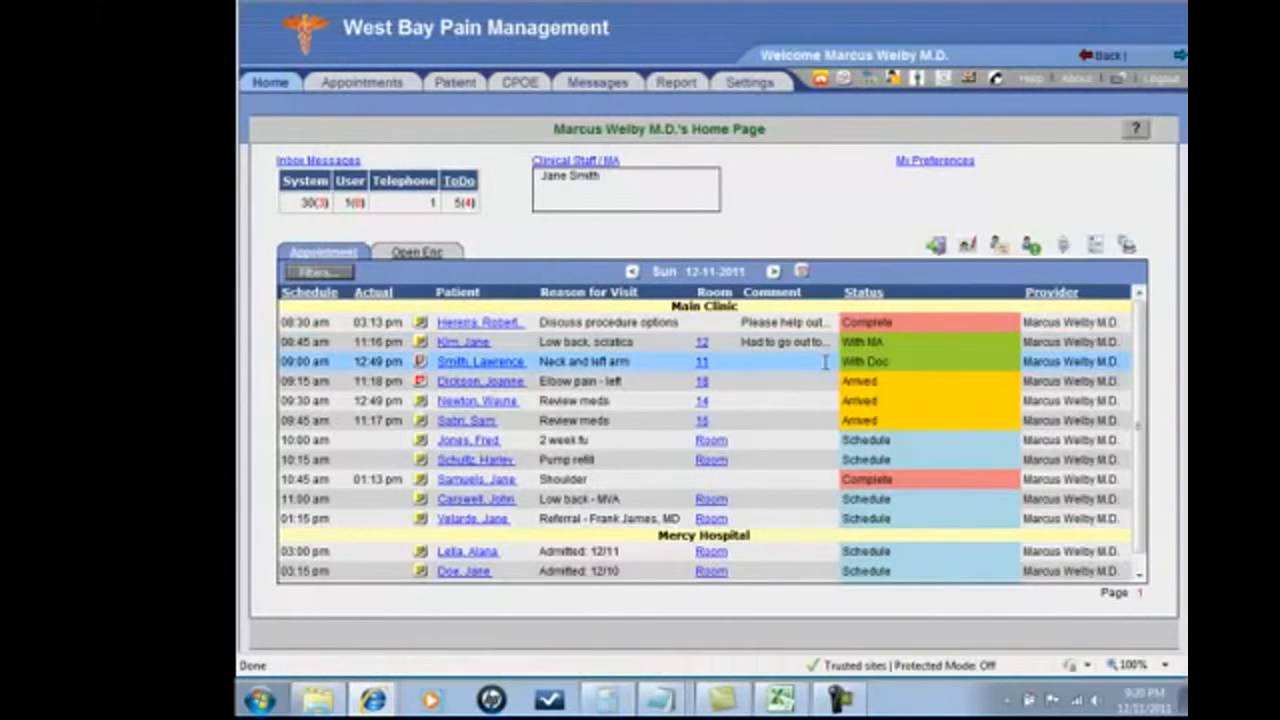
Look through the open encounters list and return to the day's appointment schedule
left_click(455, 258)
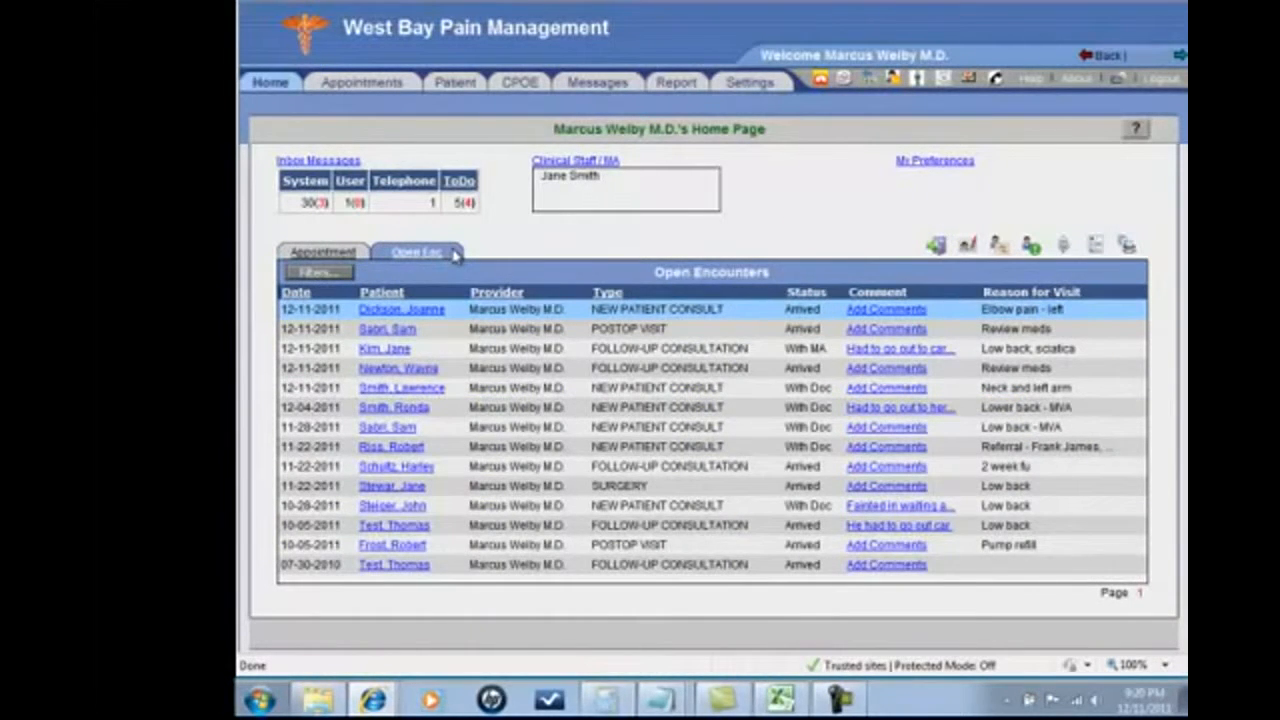
left_click(455, 345)
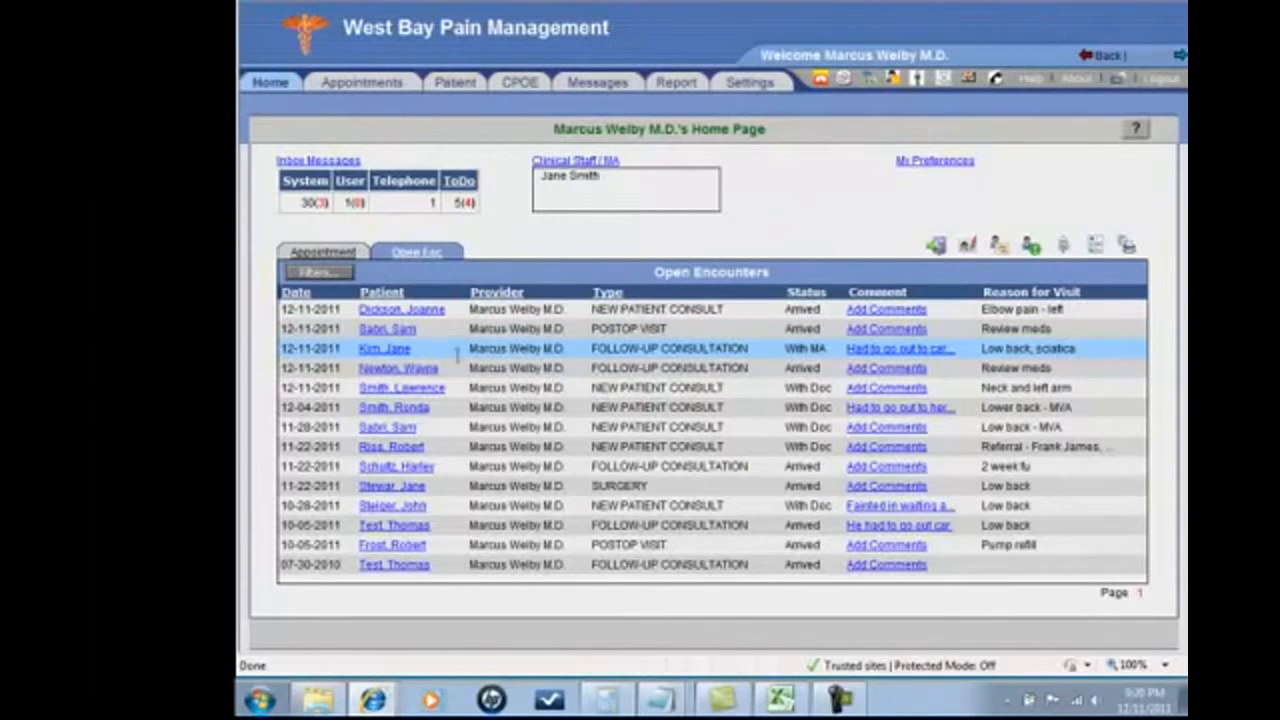
left_click(458, 389)
left_click(461, 444)
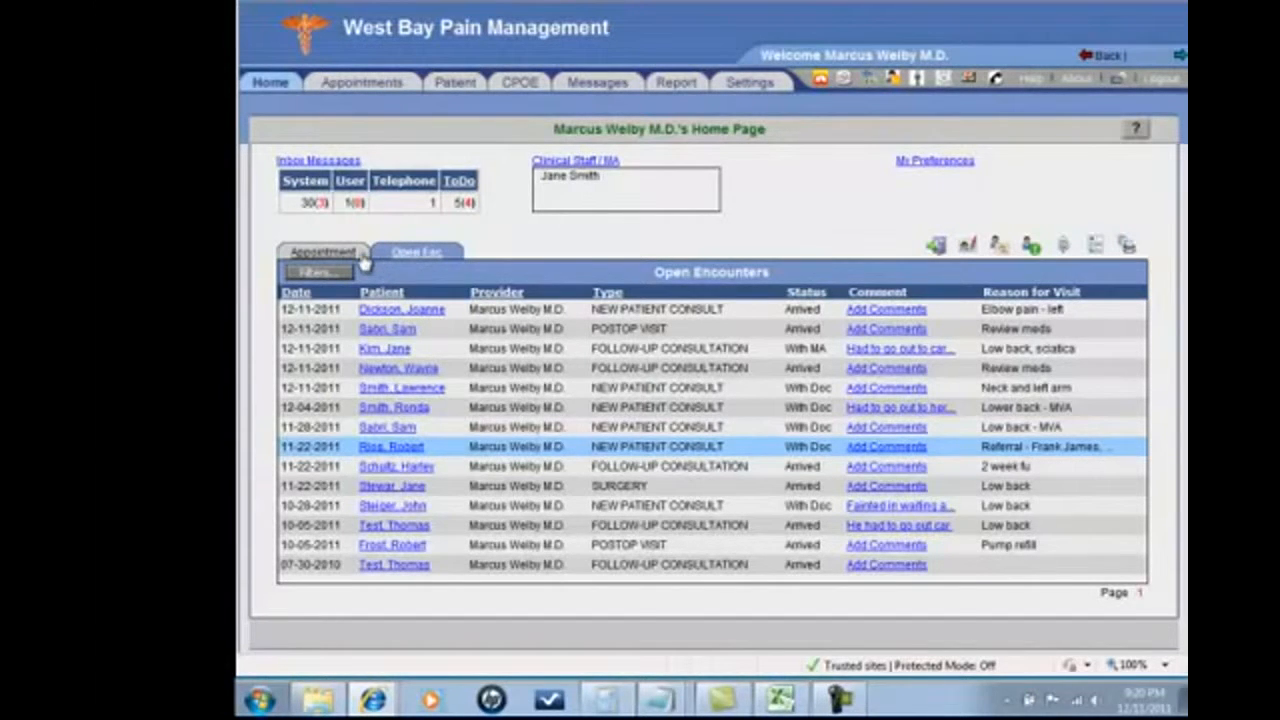
left_click(322, 252)
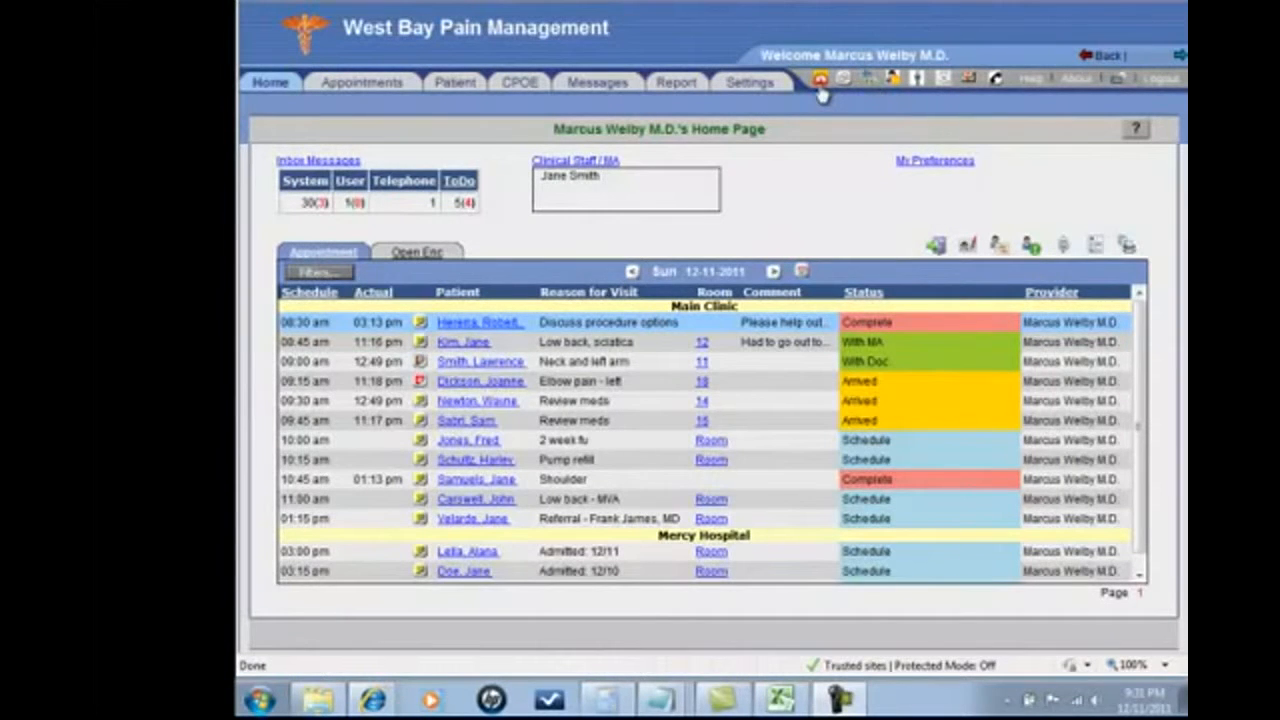
Check the Core Measures gauges on the meaningful use dashboard, including Patient Demographic, and close the dashboard
left_click(819, 86)
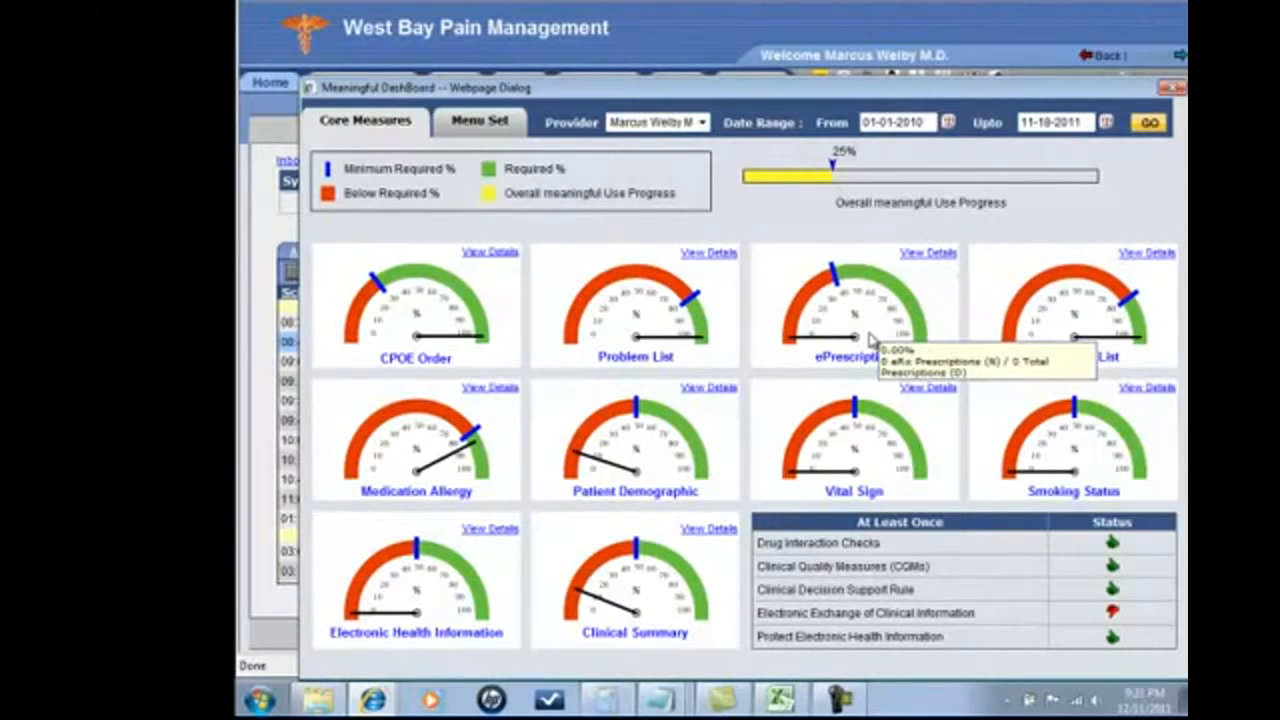
mouse_move(825, 432)
mouse_move(706, 456)
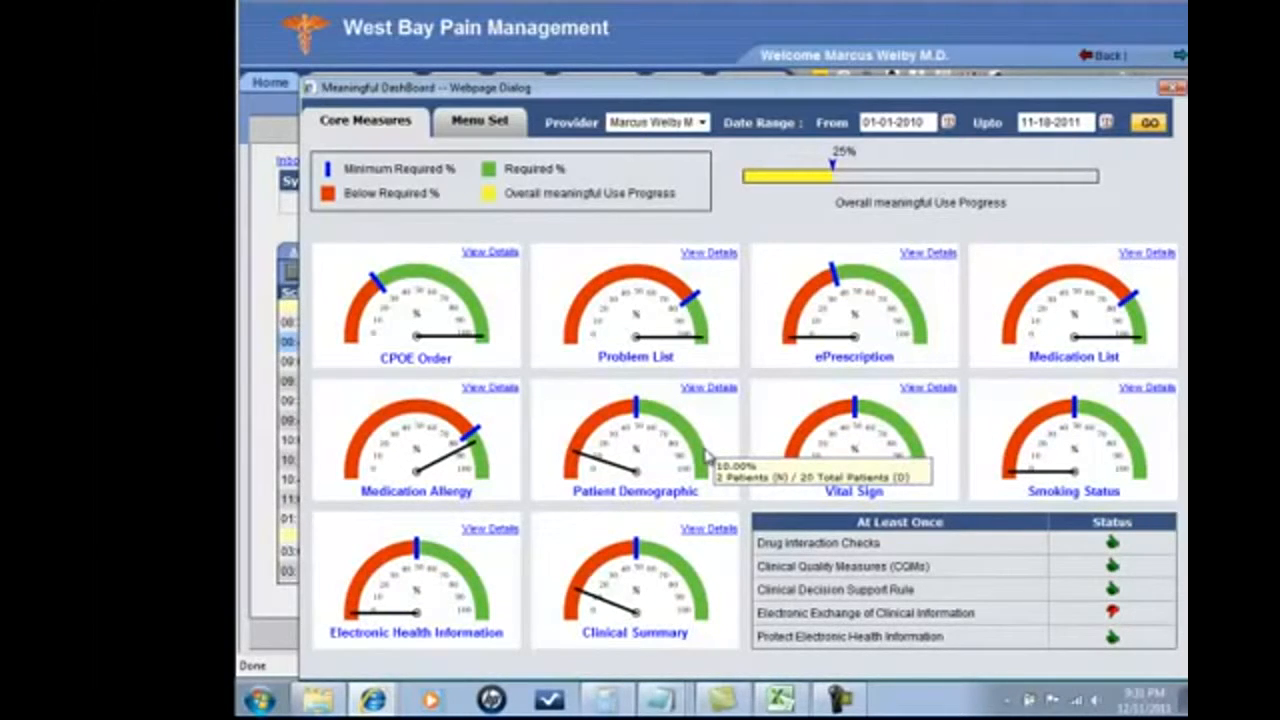
left_click(1170, 88)
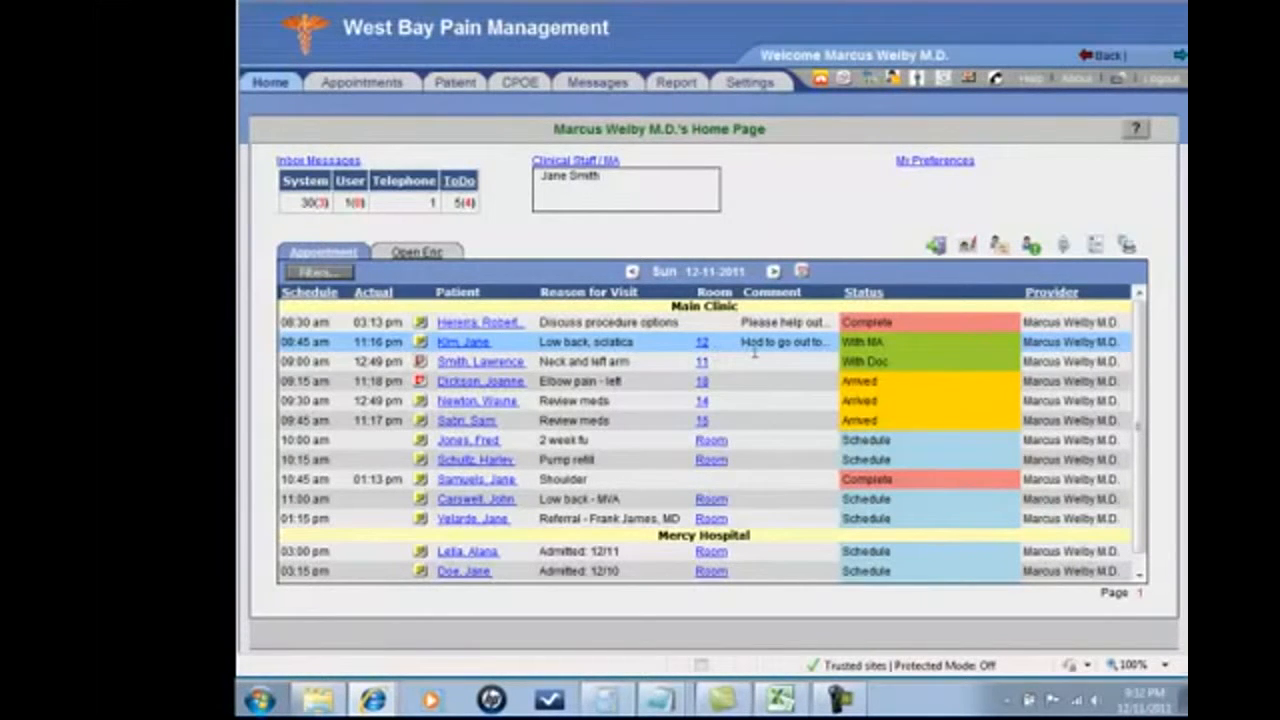
Open the chart of the 08:45 am patient and review the list of procedures done on the face sheet
left_click(463, 343)
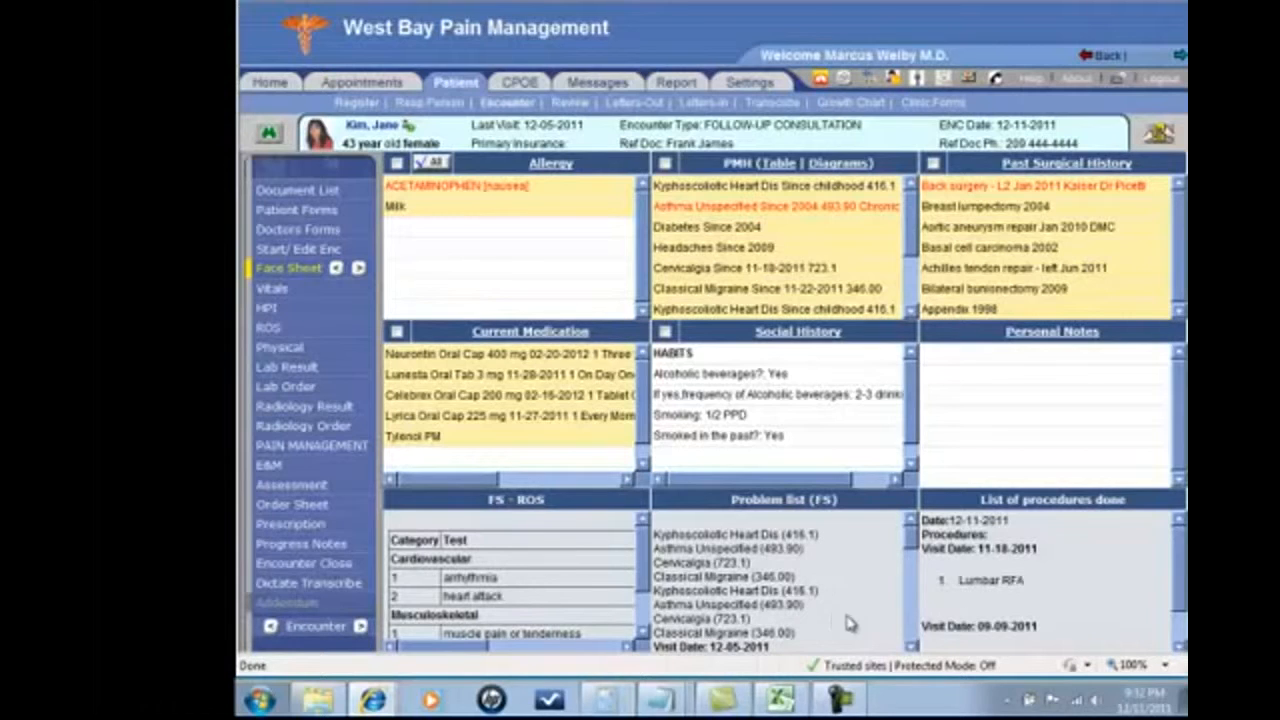
left_click(1182, 641)
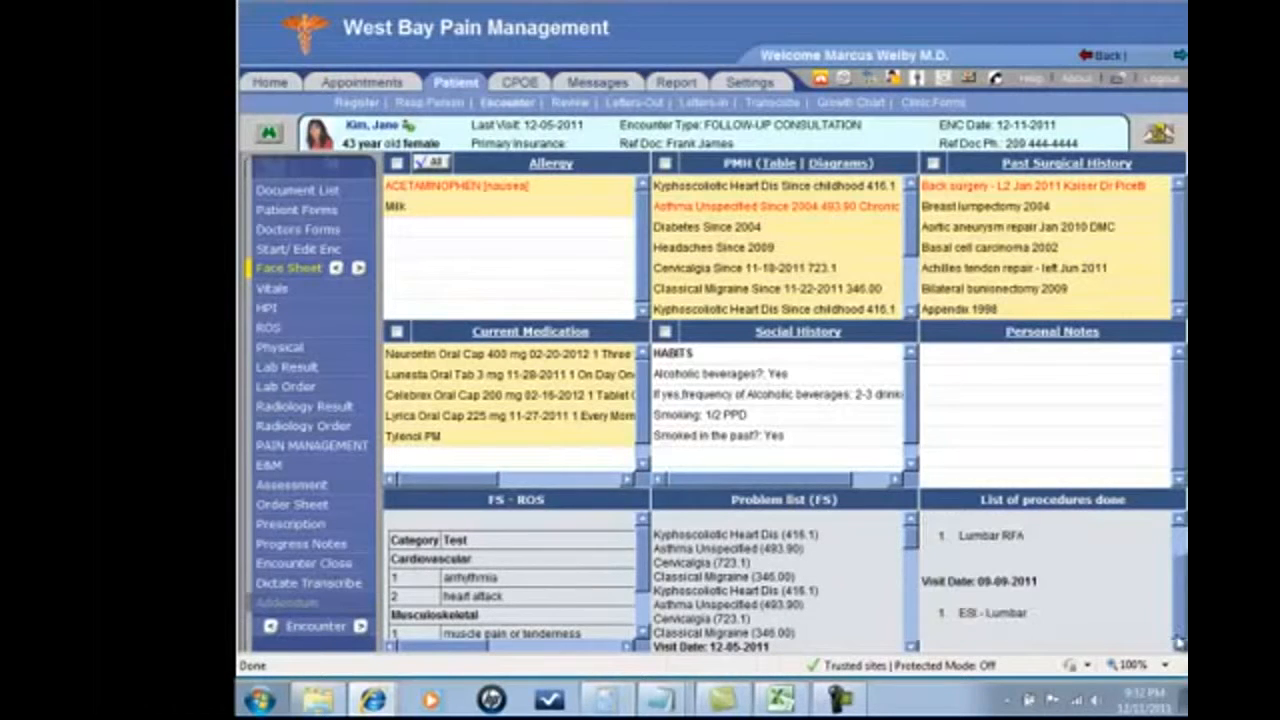
left_click(1184, 549)
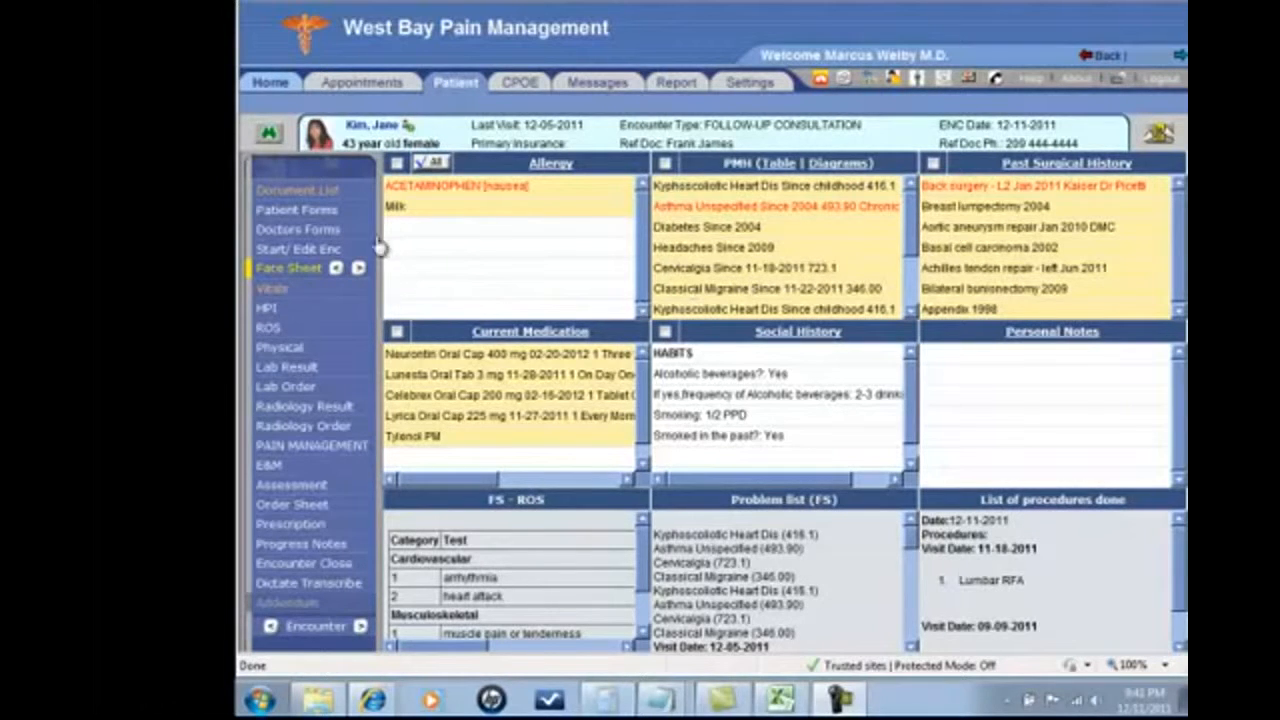
Preview the 11-18-2011 progress note and the 10-18-2011 "Recovery times" patient note in the patient's document list
left_click(300, 194)
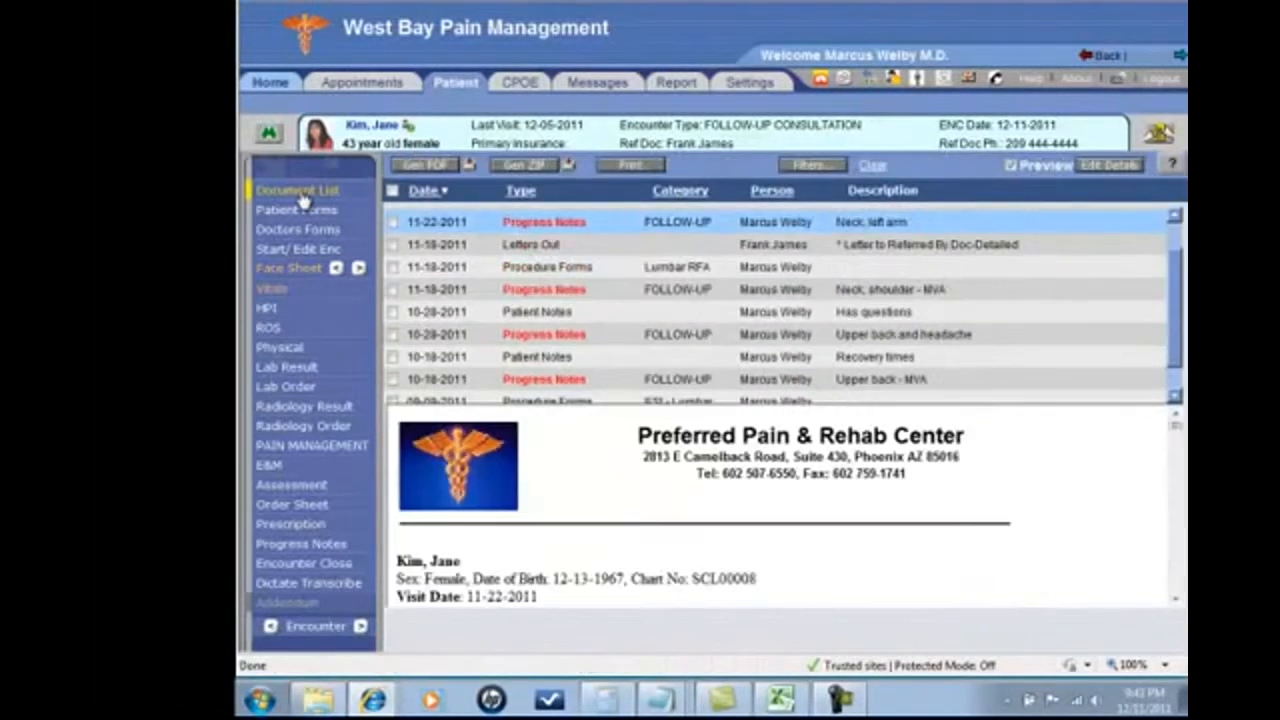
left_click(535, 293)
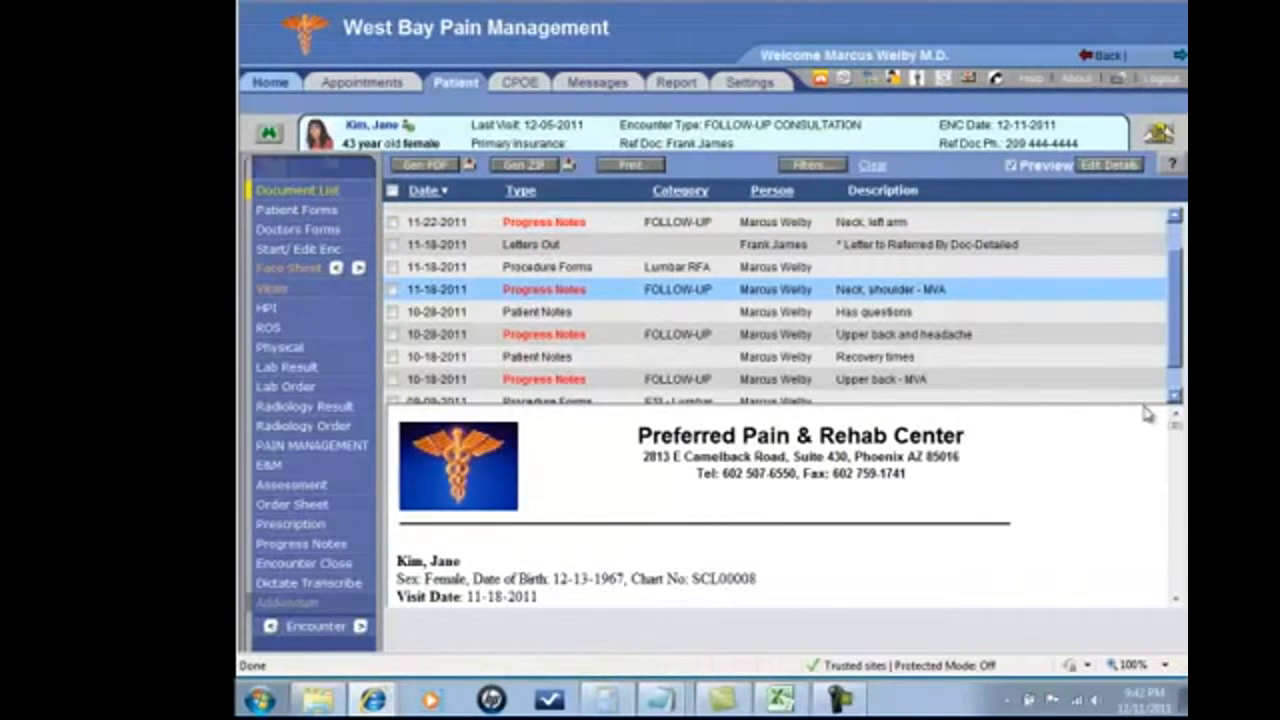
left_click(1175, 400)
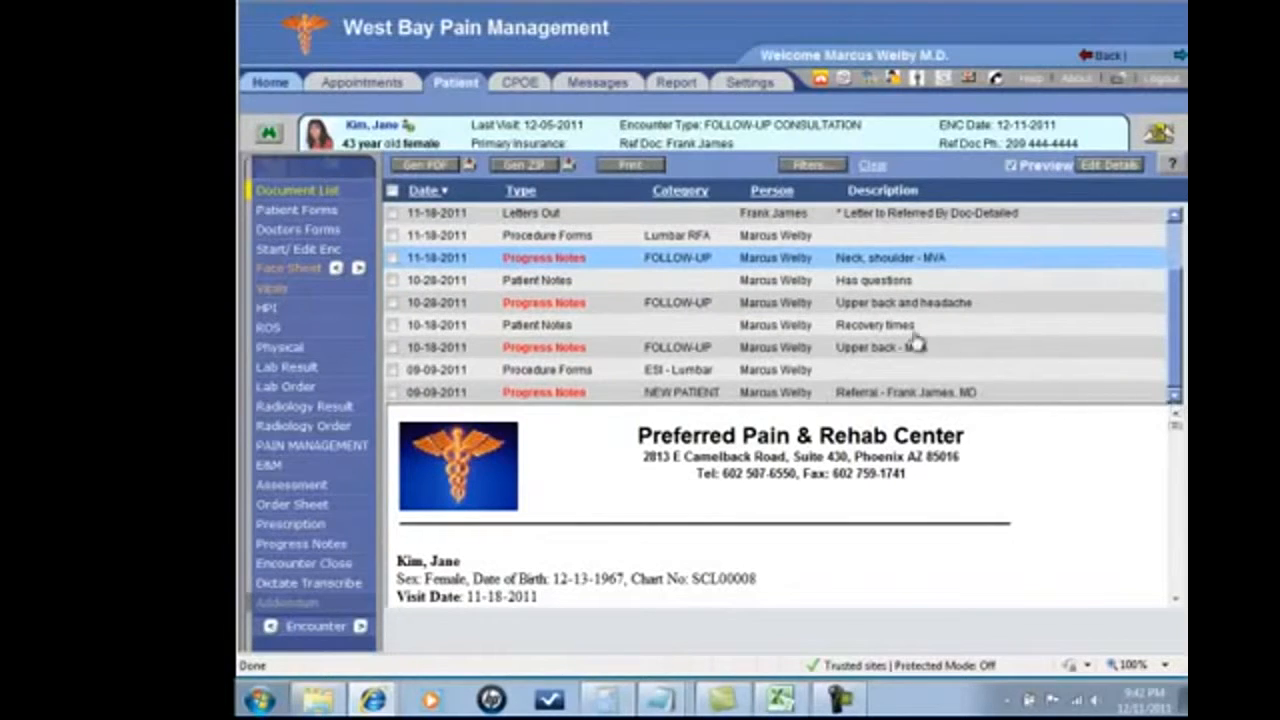
left_click(913, 330)
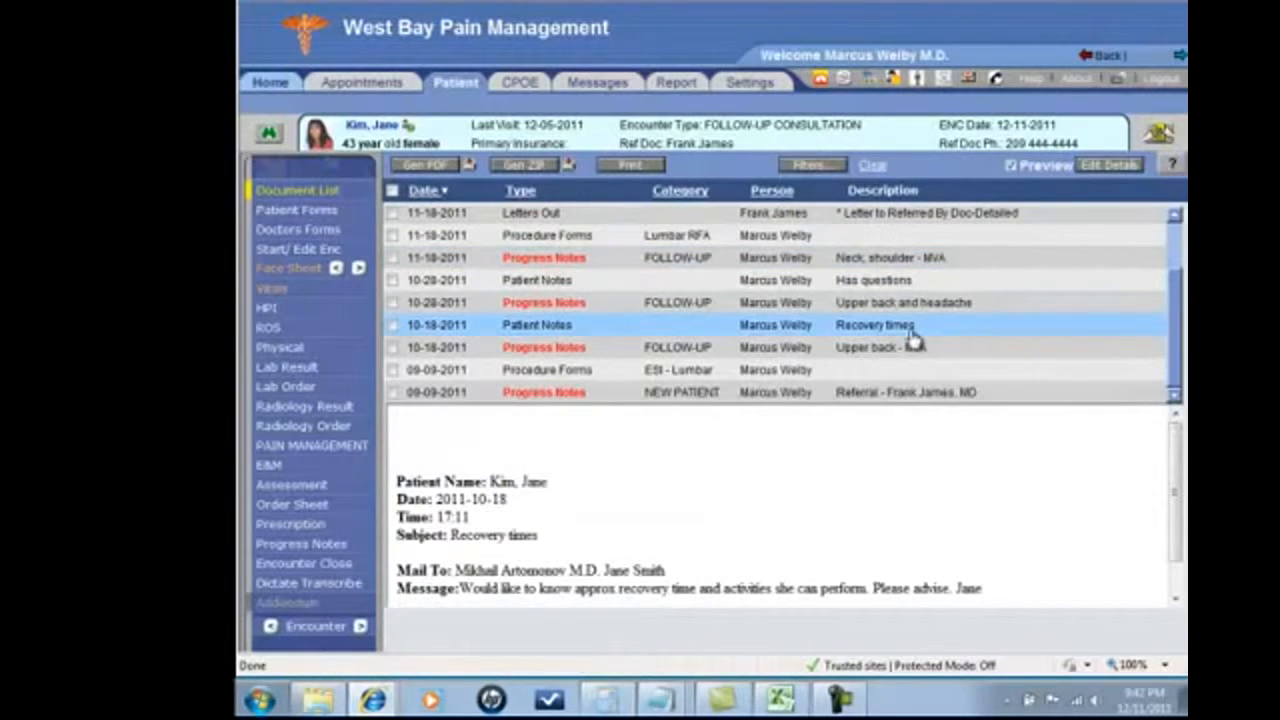
Review the patient's vitals and their history matrix across past visits, and close the matrix
left_click(269, 294)
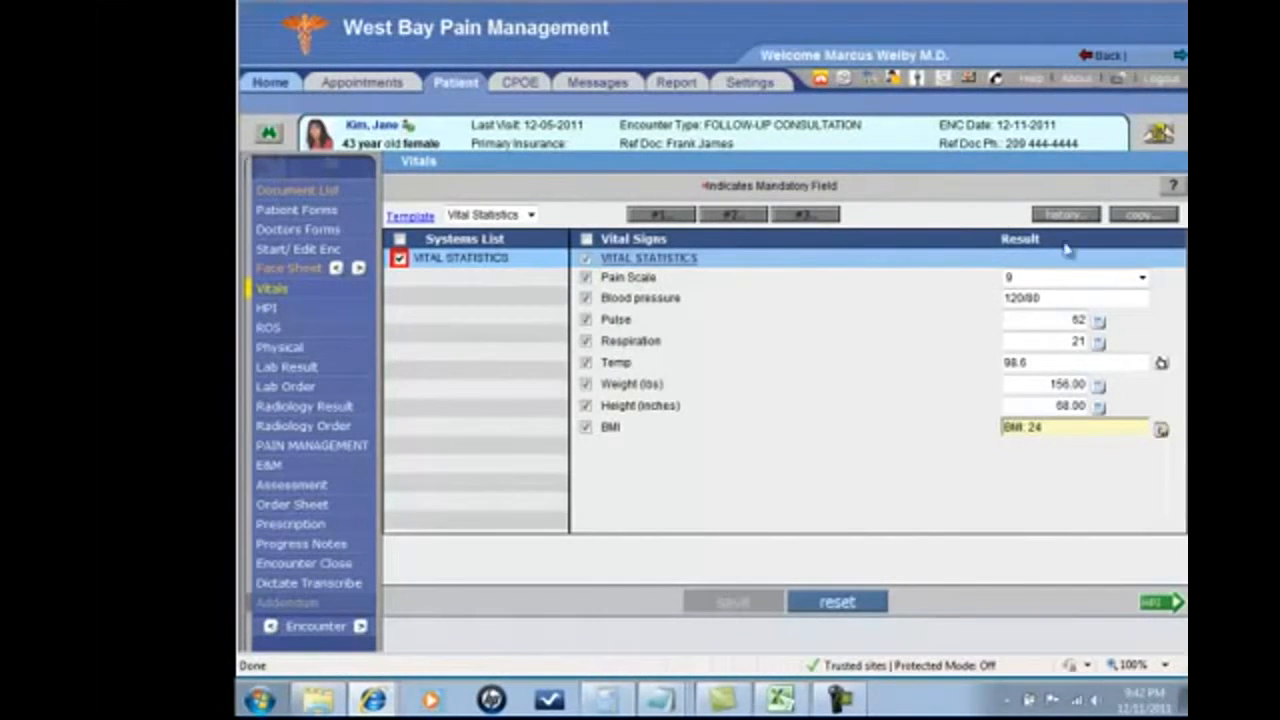
left_click(1068, 216)
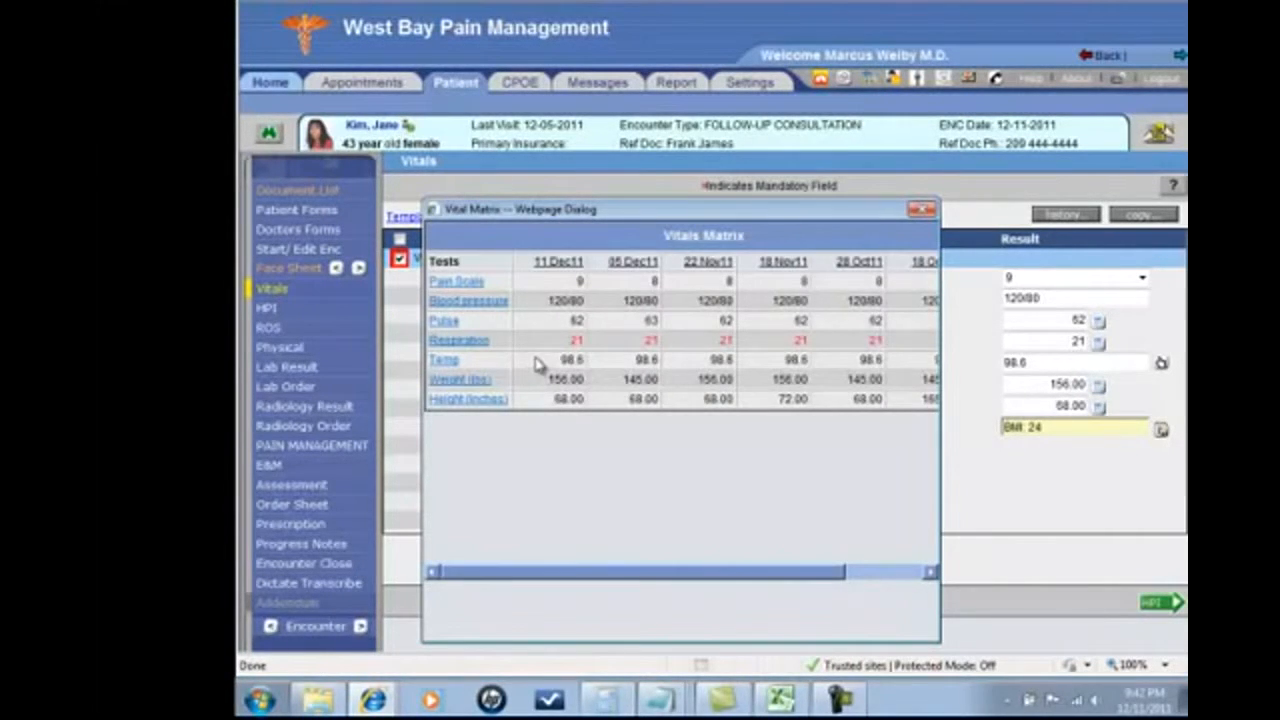
left_click(922, 210)
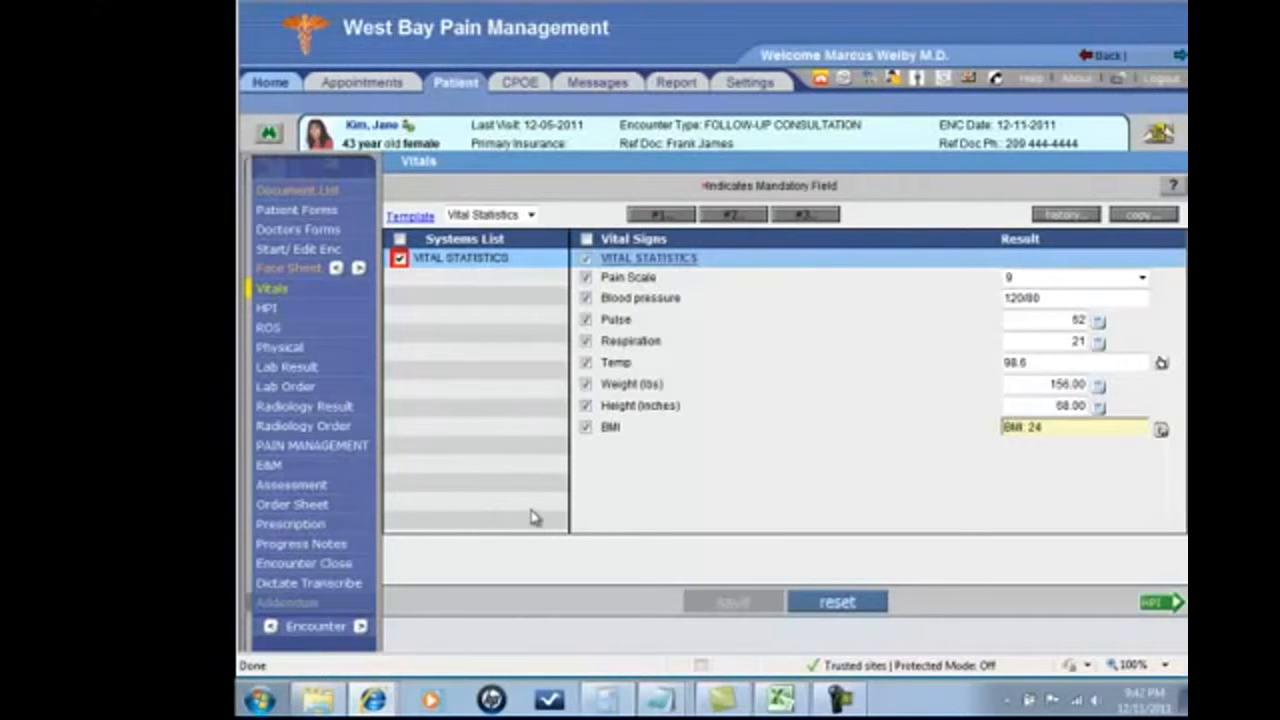
Add Back Pain and Headache as complaints in the History of Present Illness
left_click(1163, 612)
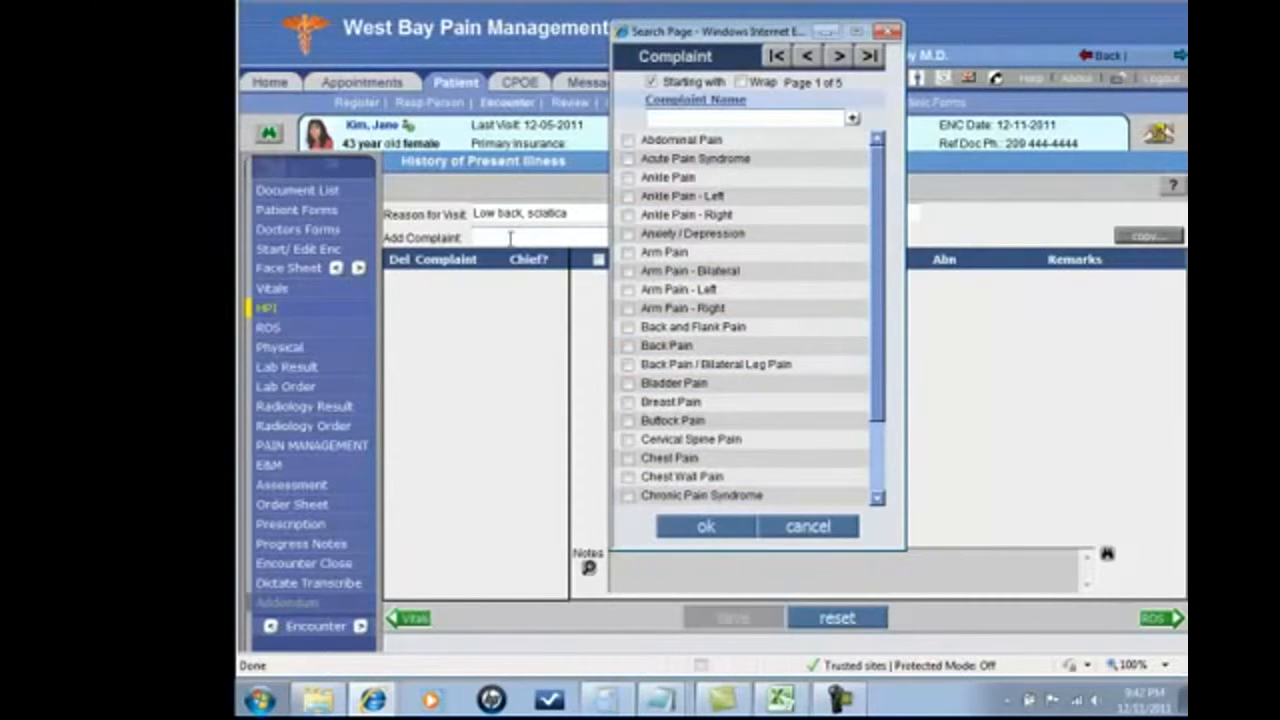
type("bac")
left_click(699, 164)
type("head")
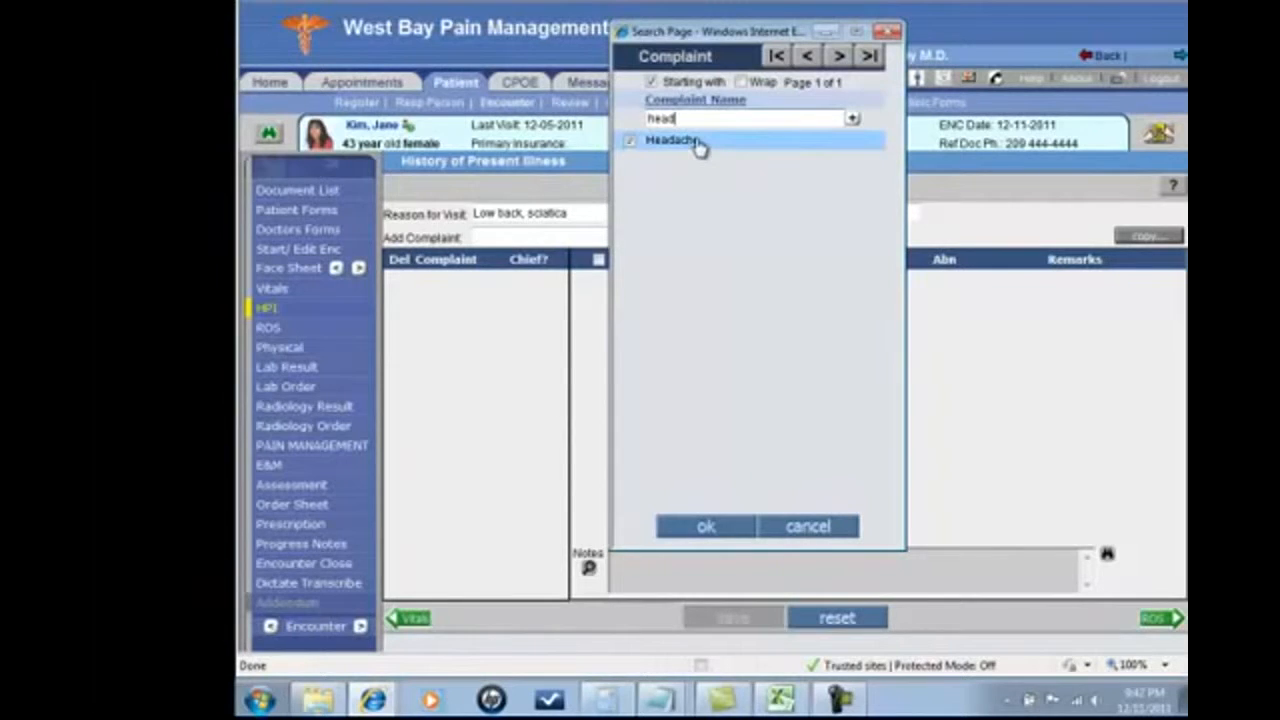
left_click(700, 142)
left_click(689, 528)
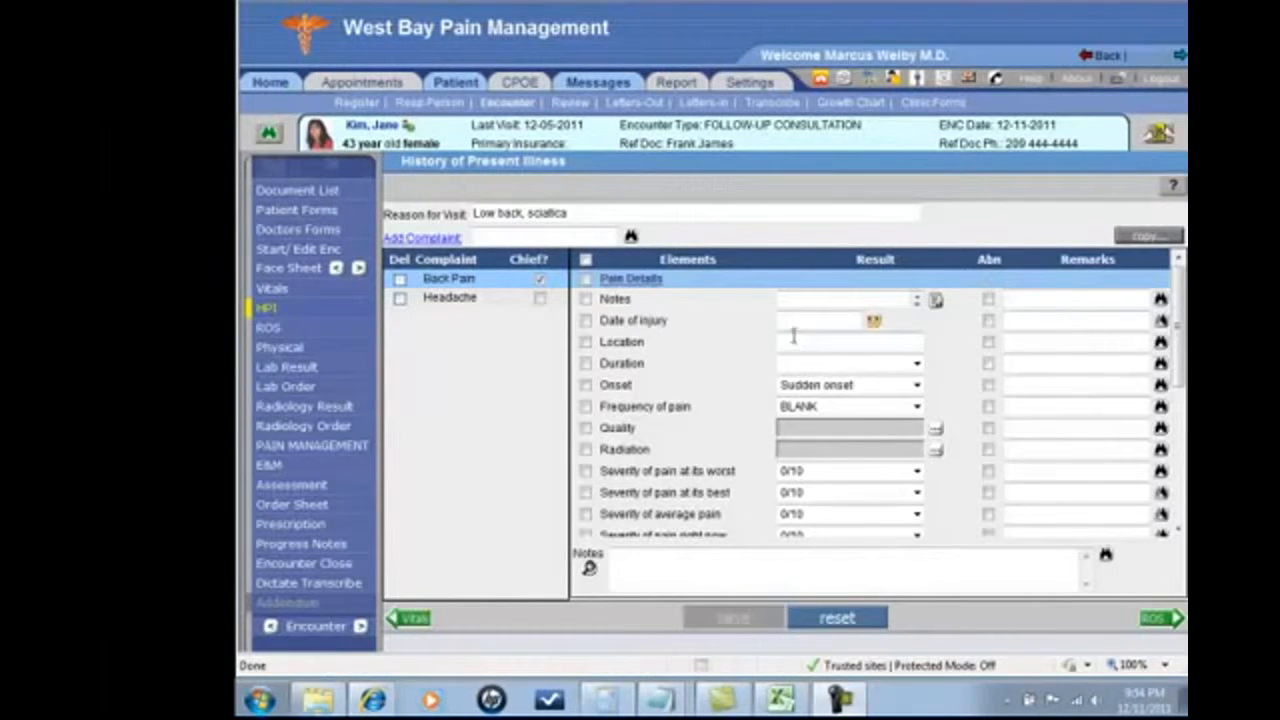
Paste the injury description ending in "parking lot and fell" into the Back Pain notes and set the date of injury to 12-10-2011
left_click(657, 572)
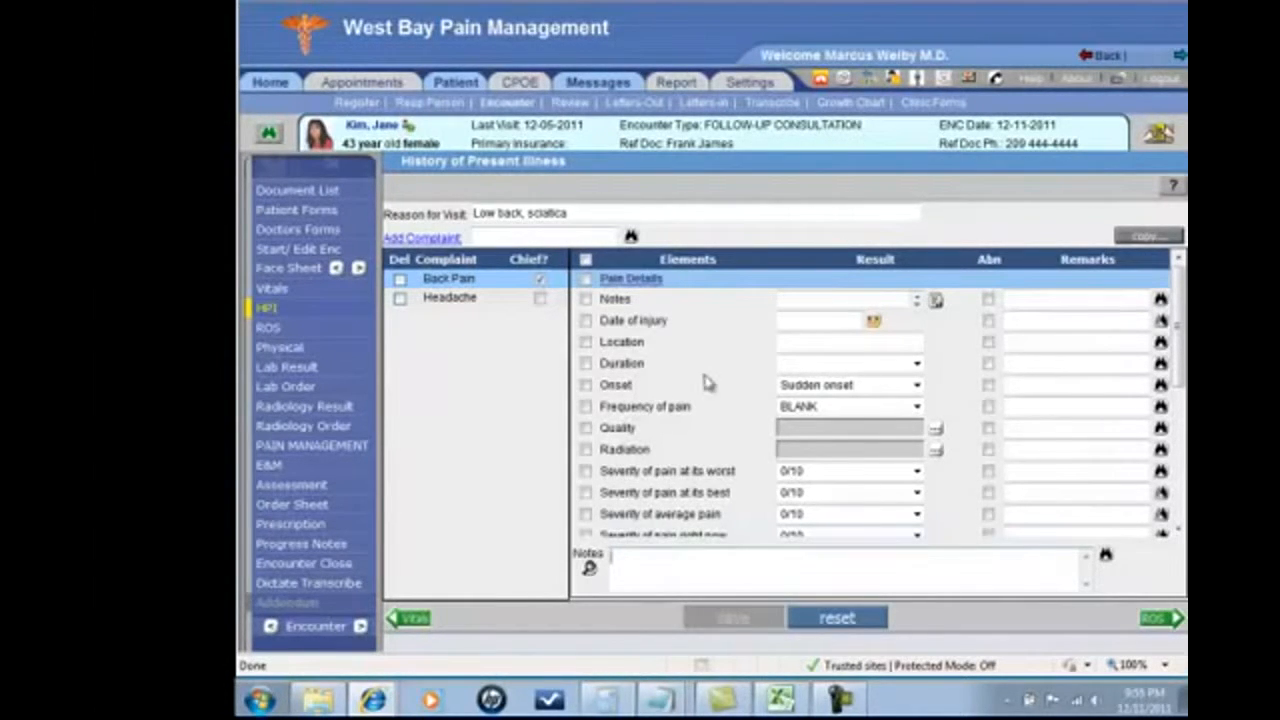
left_click(793, 303)
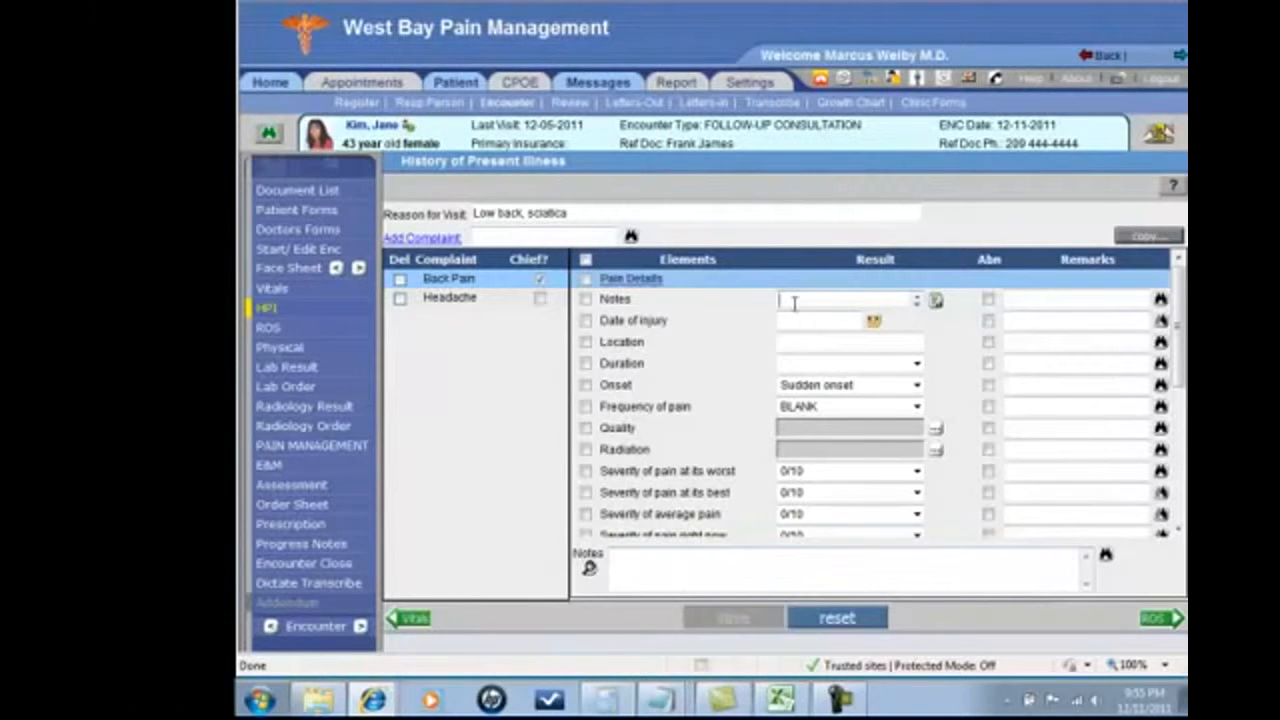
key("ctrl+v")
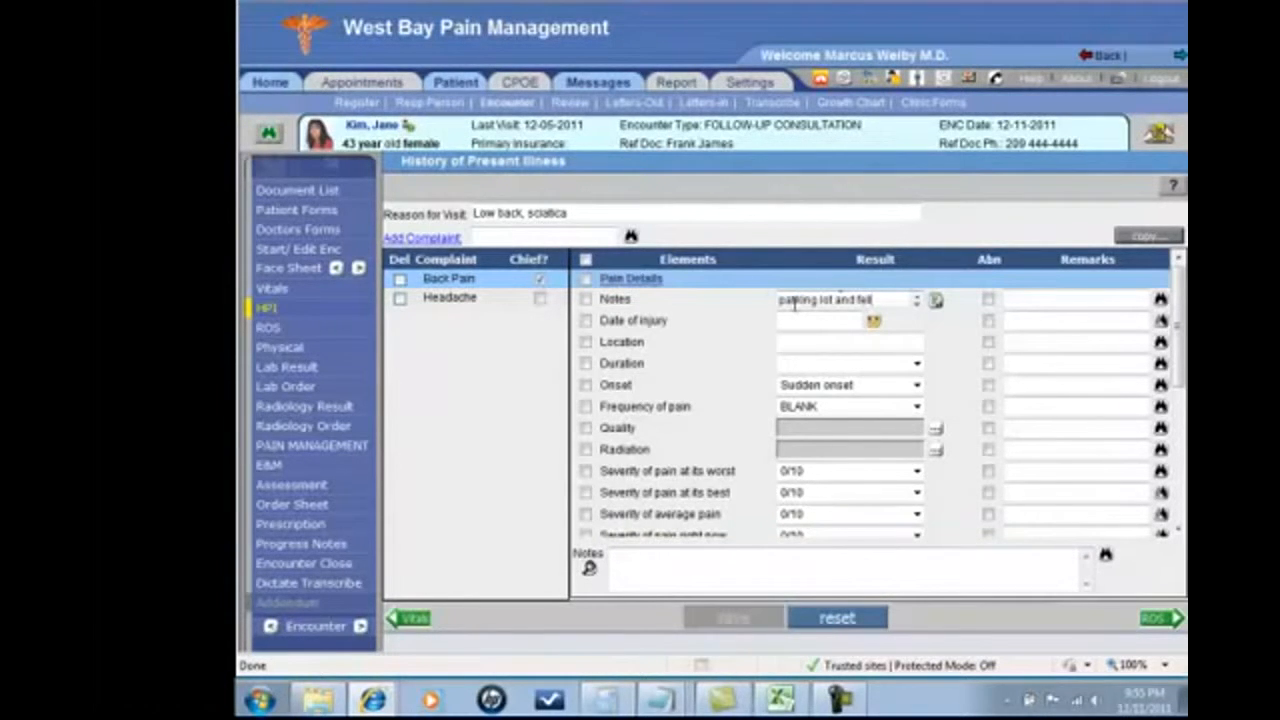
left_click(873, 320)
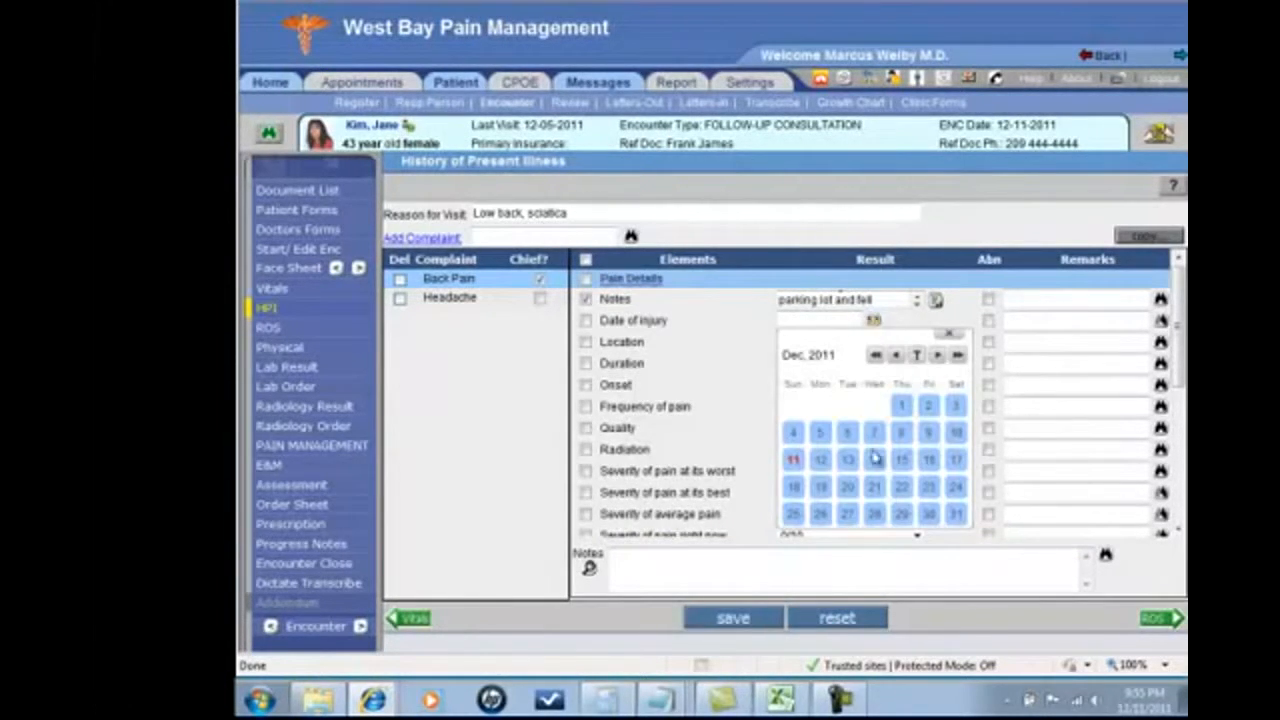
left_click(955, 432)
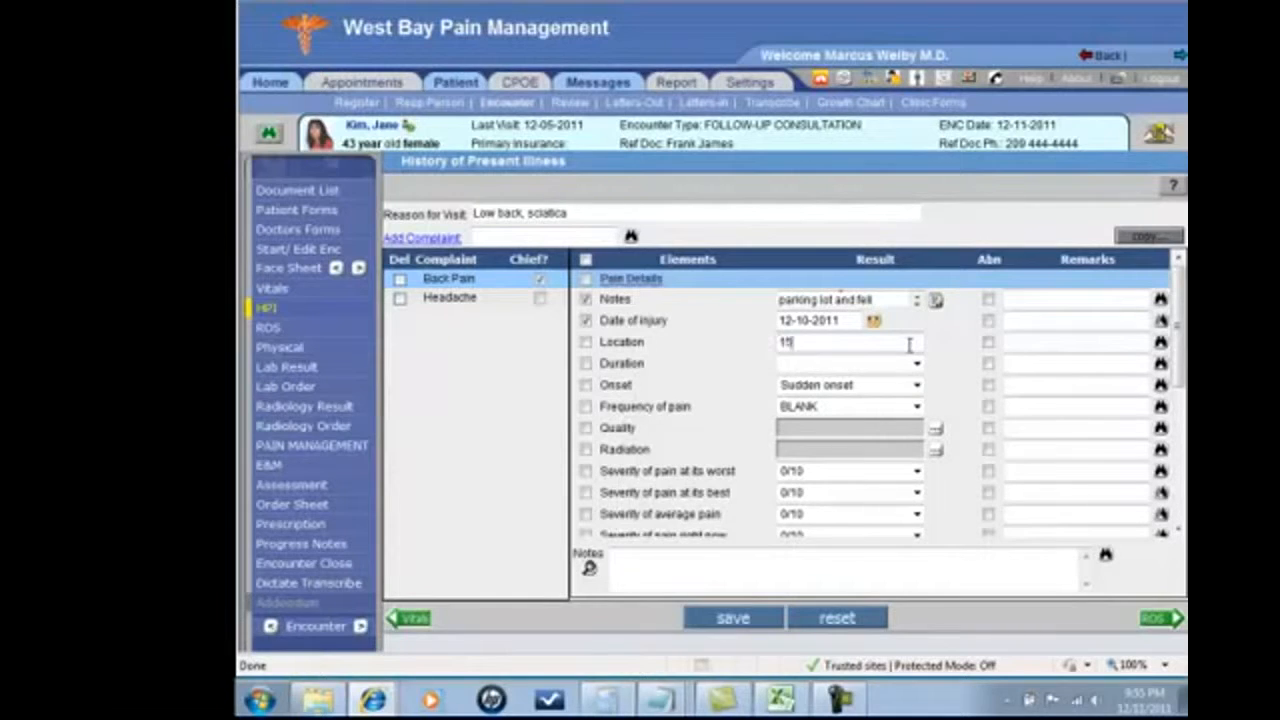
Enter "15St and S" as the Back Pain location and set the duration to 1 day
left_click(909, 345)
type("150t and S")
left_click(917, 366)
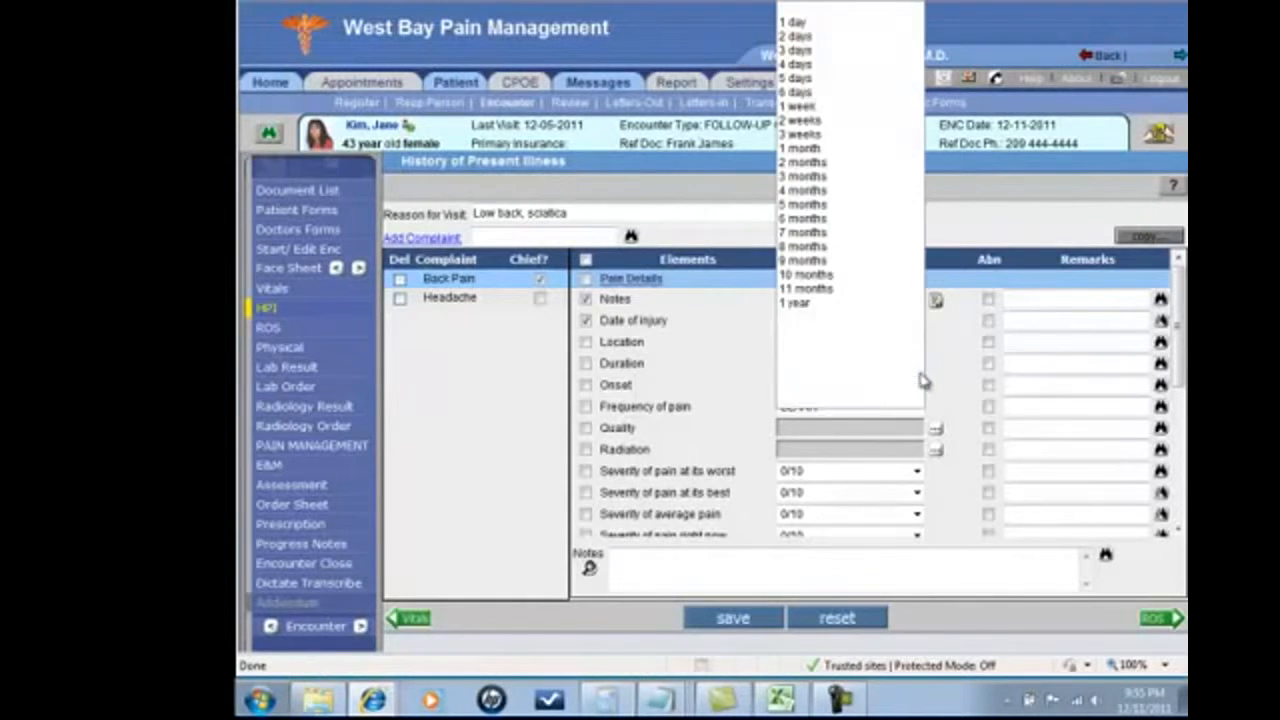
left_click(827, 28)
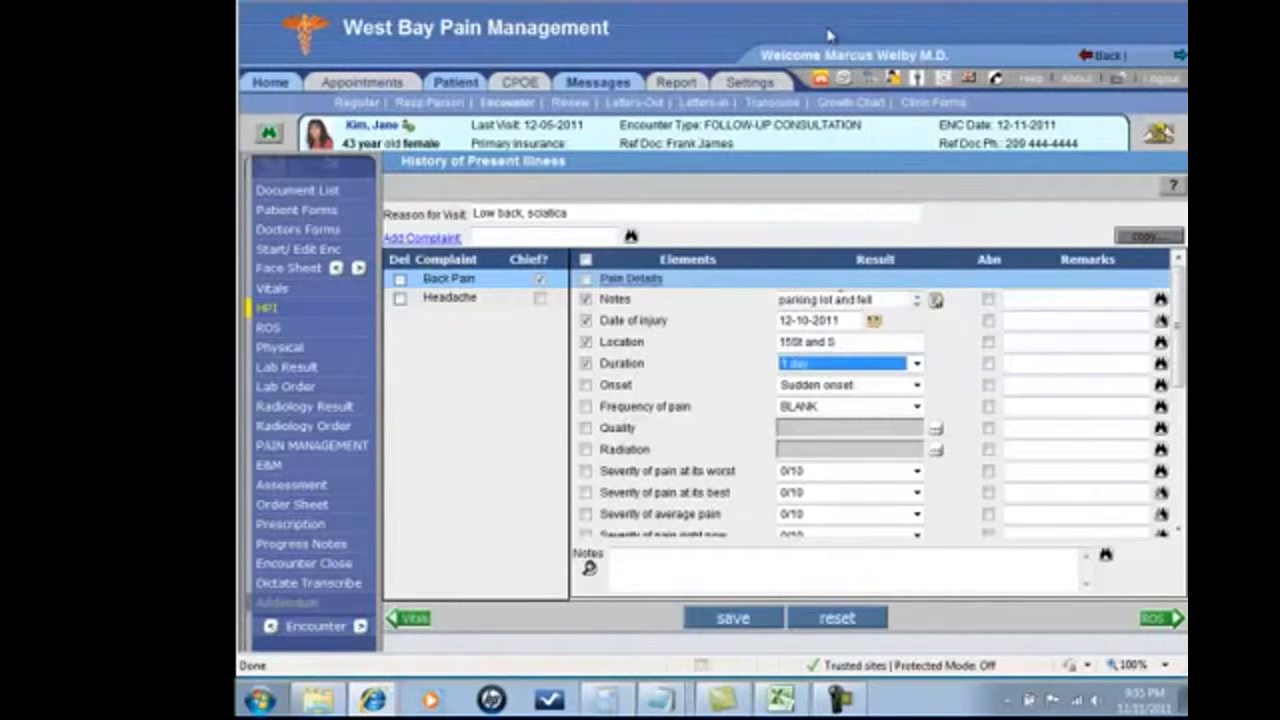
Set the Back Pain onset to While running and the frequency of pain to Constant
left_click(855, 390)
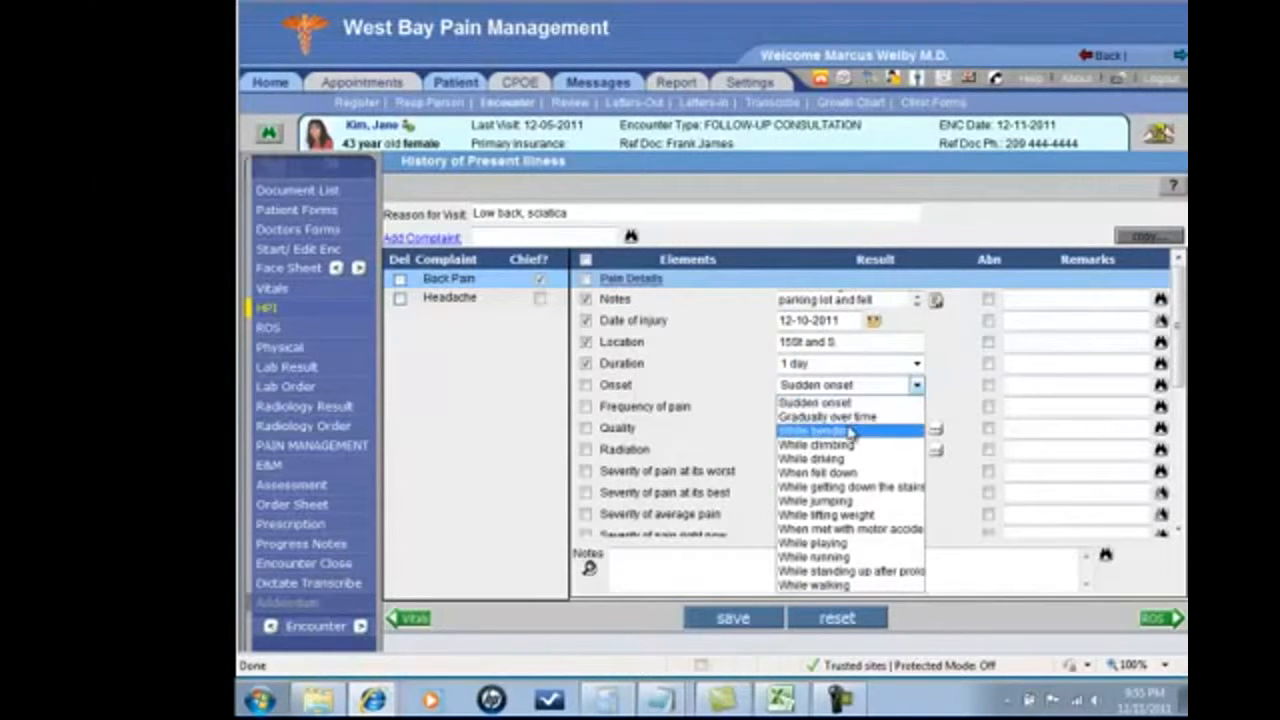
left_click(845, 557)
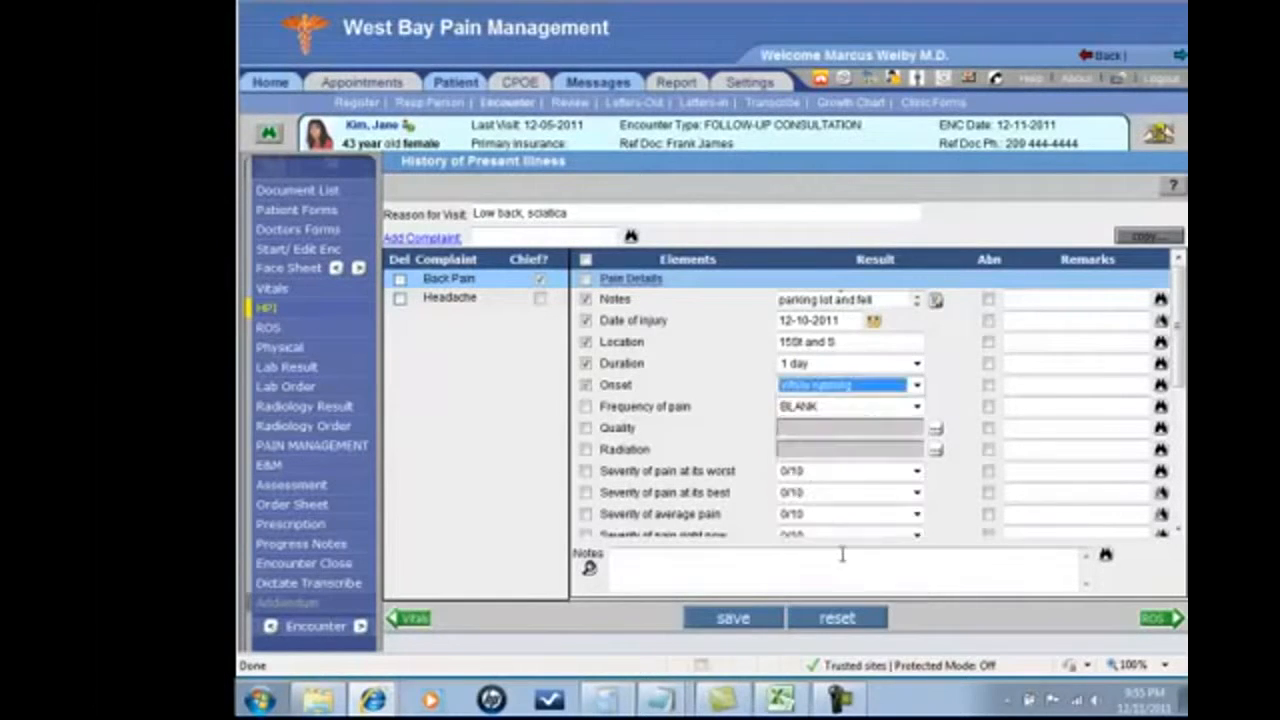
left_click(915, 407)
left_click(874, 437)
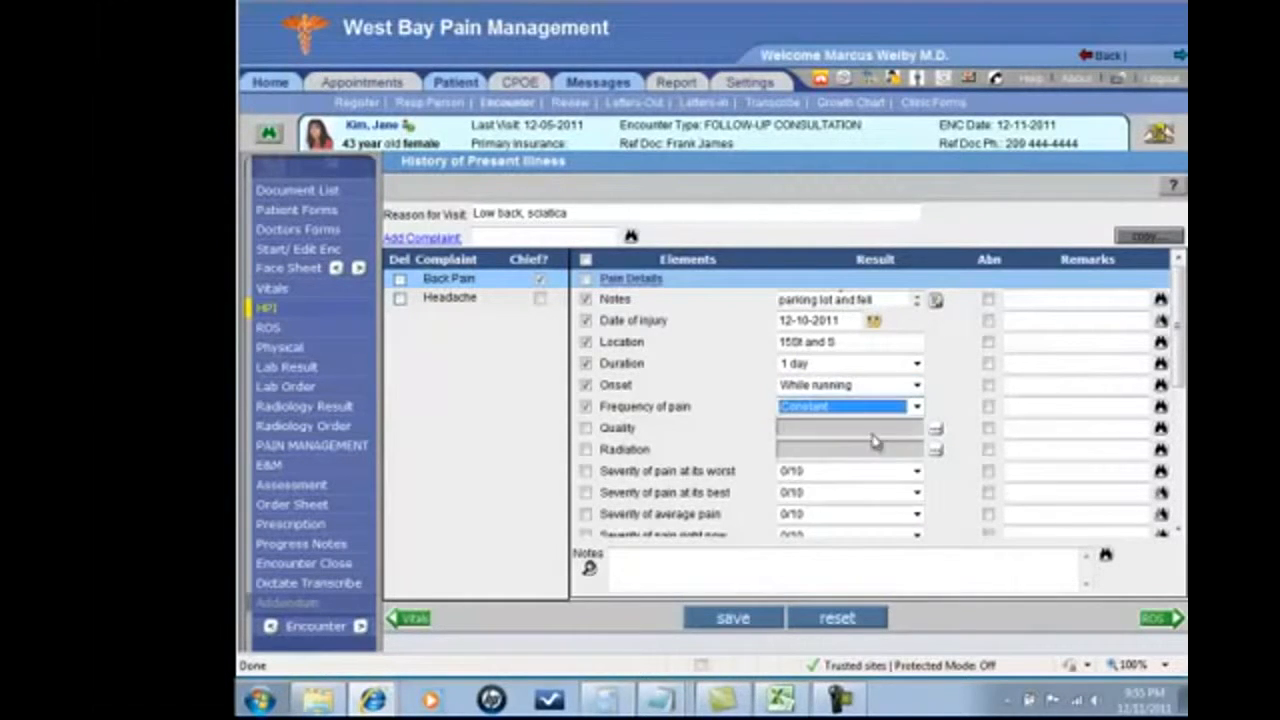
Set the Back Pain quality to Cramping, Numbness and Shooting
left_click(935, 429)
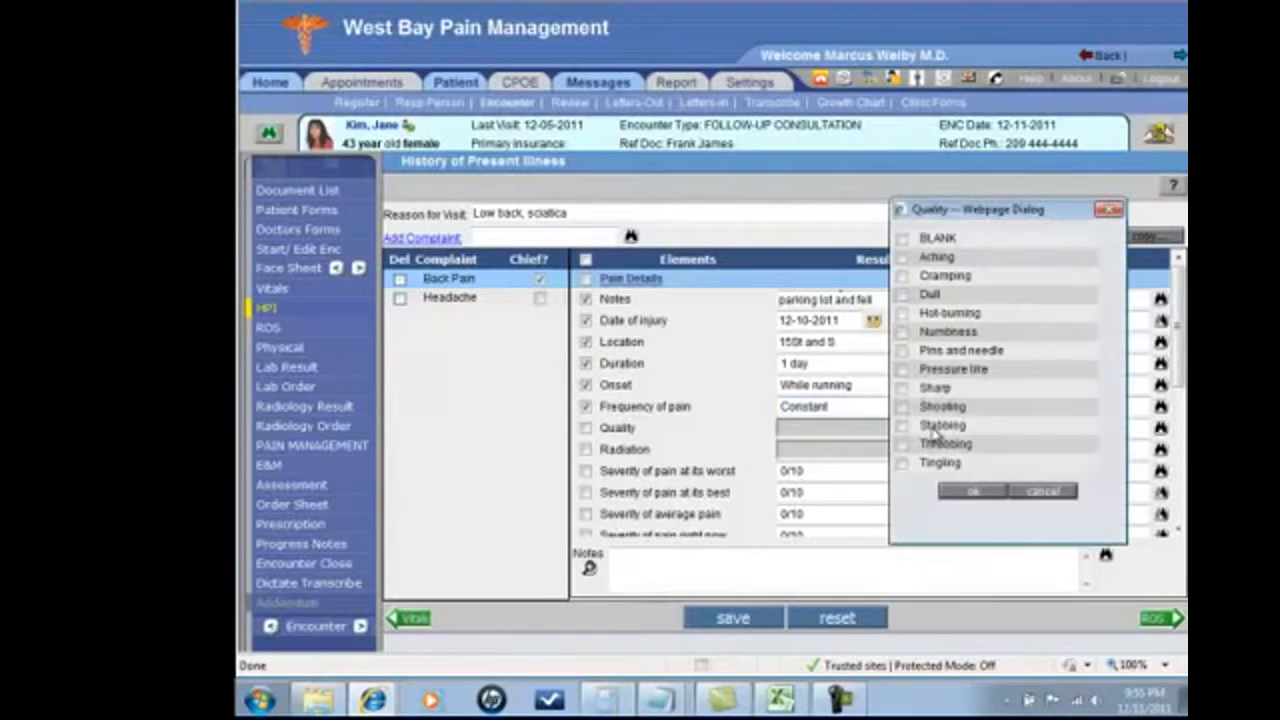
left_click(903, 276)
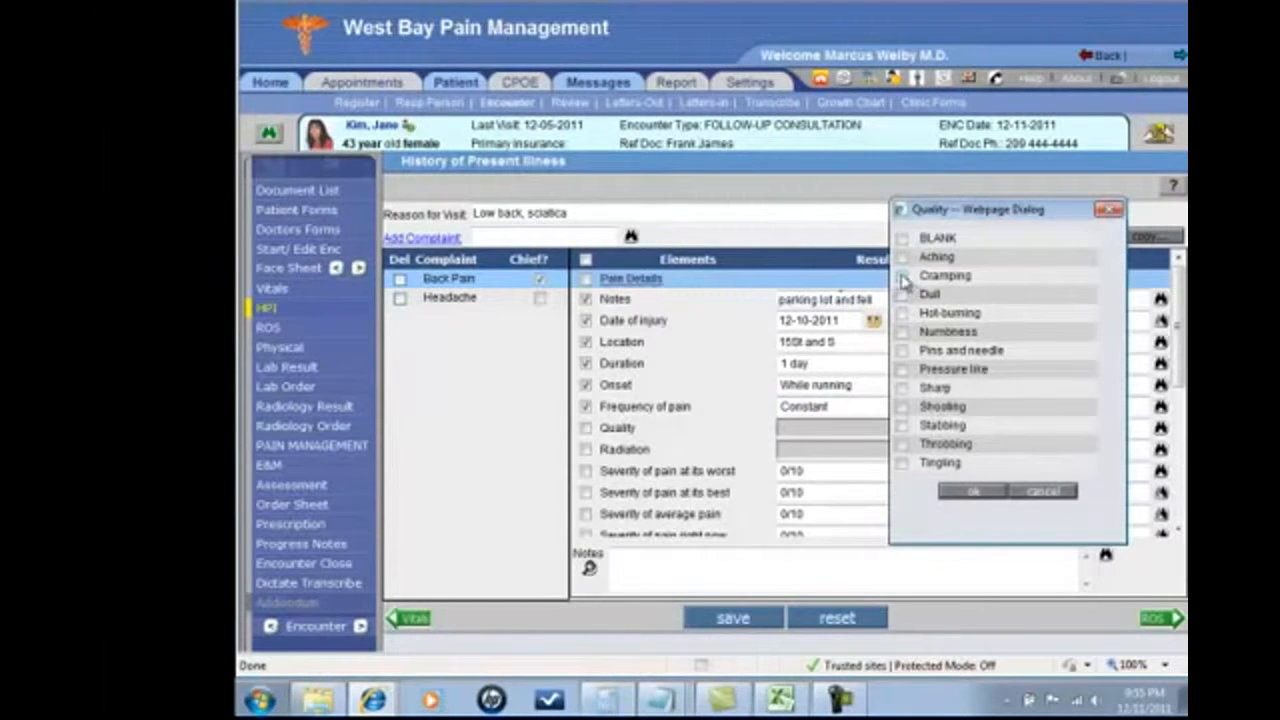
left_click(903, 332)
left_click(903, 407)
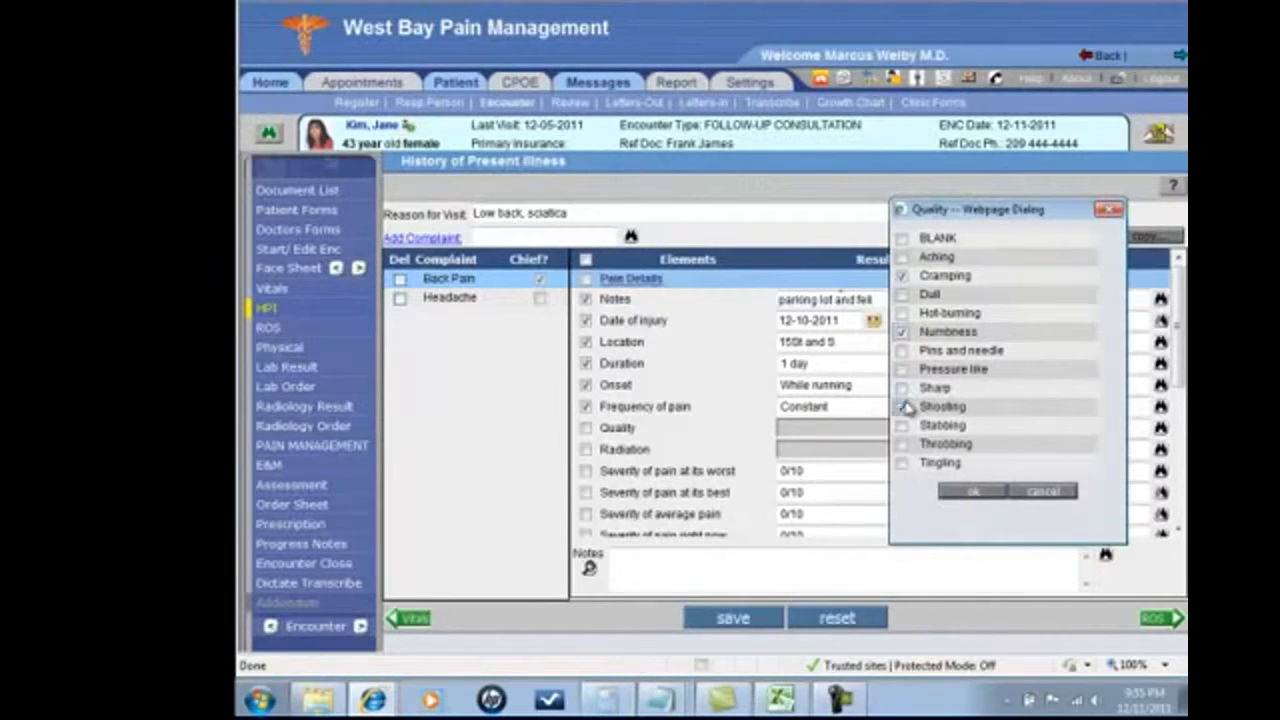
left_click(966, 493)
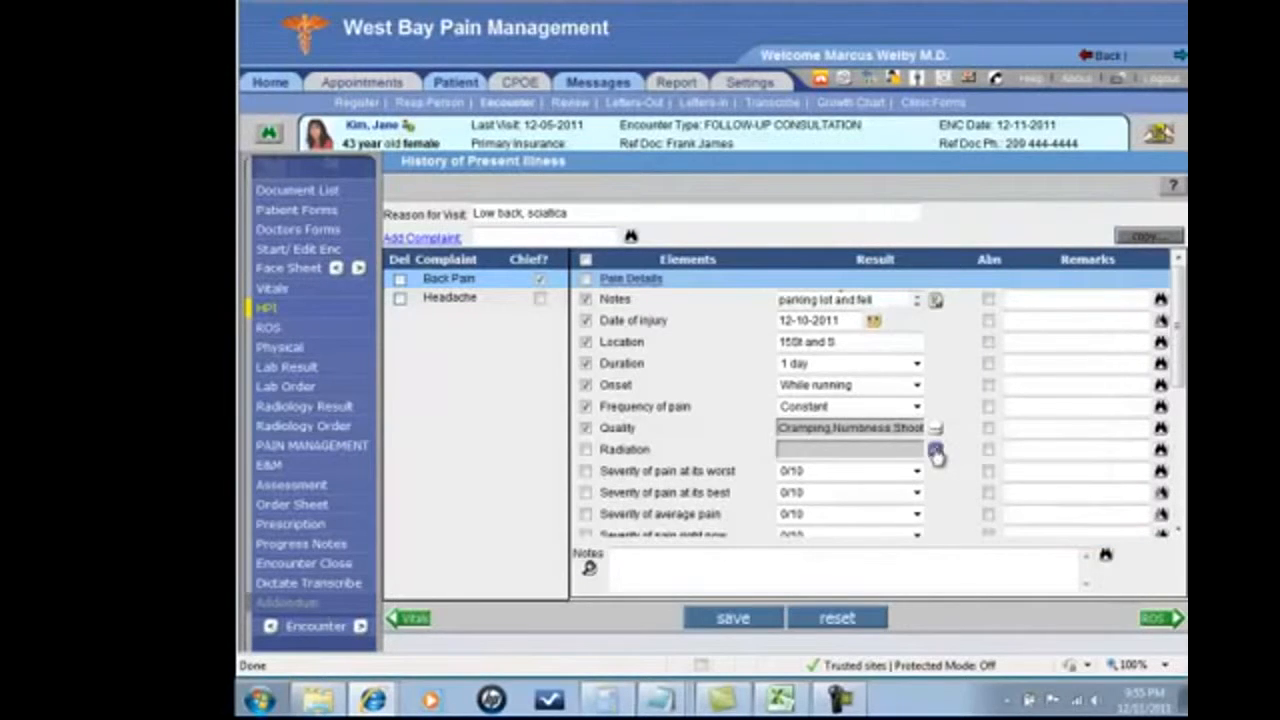
Record the Back Pain radiation as Left shoulder and Left upper arm
left_click(935, 451)
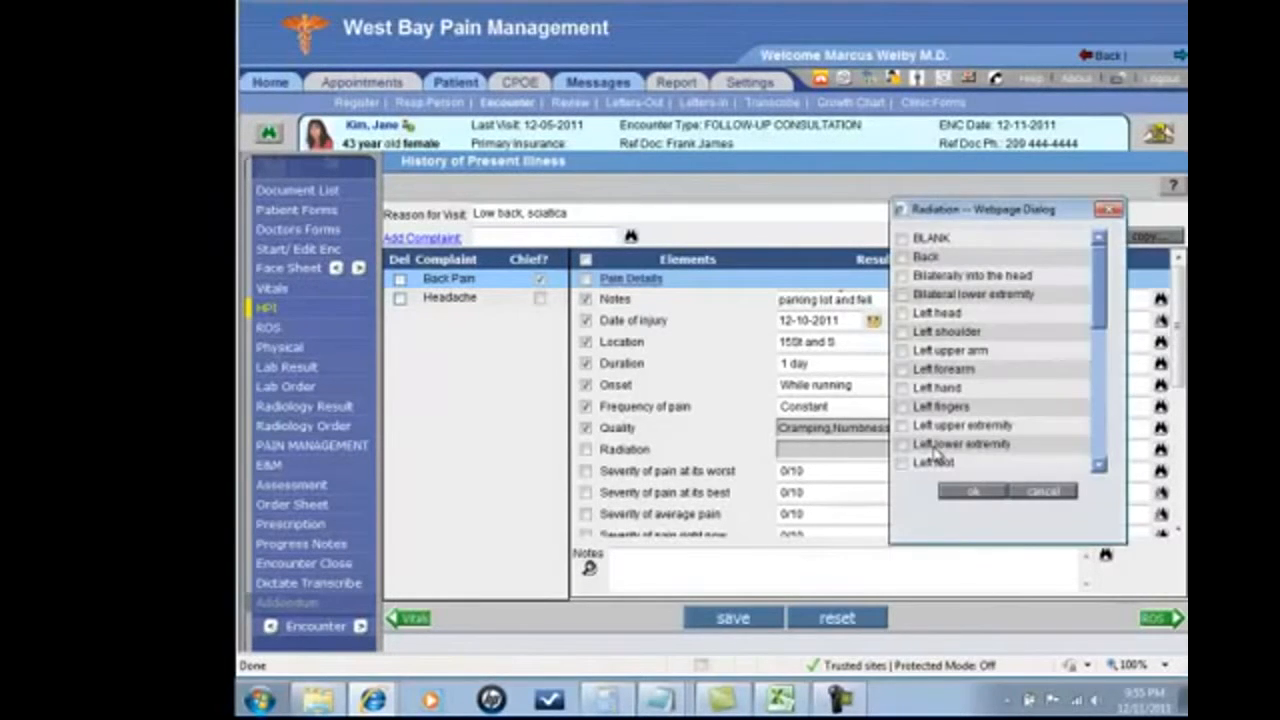
left_click(902, 332)
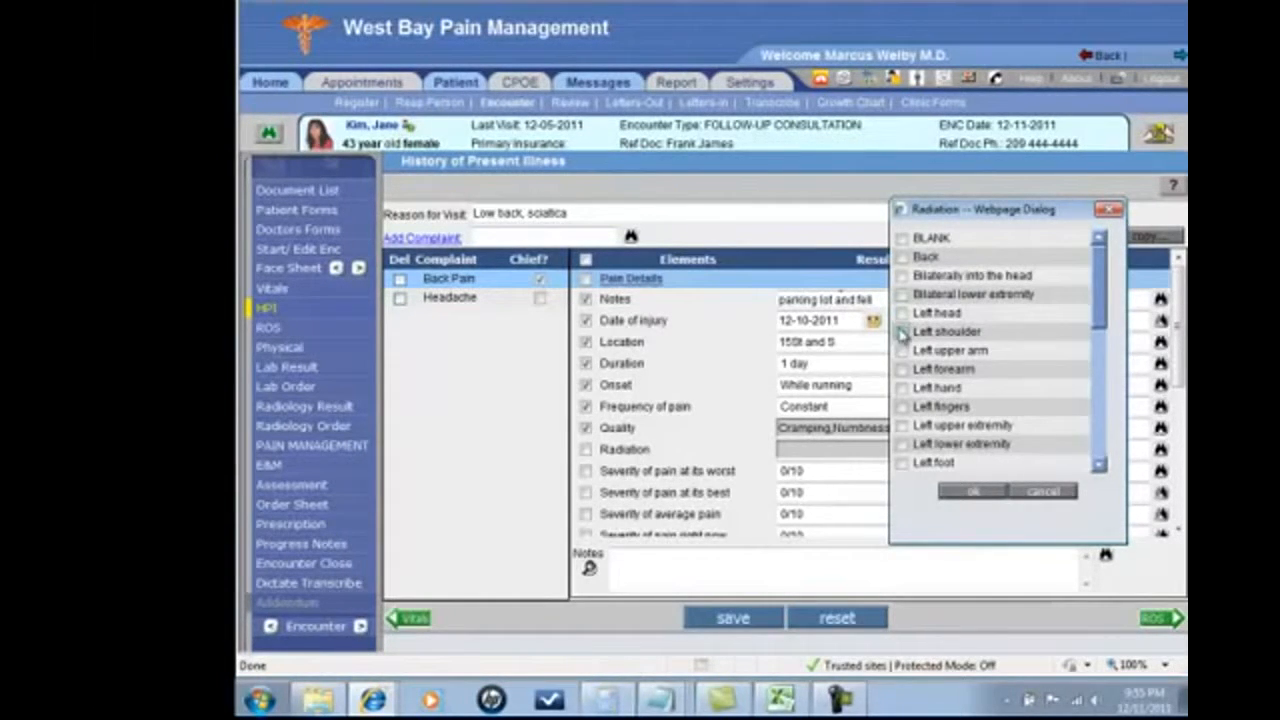
left_click(902, 351)
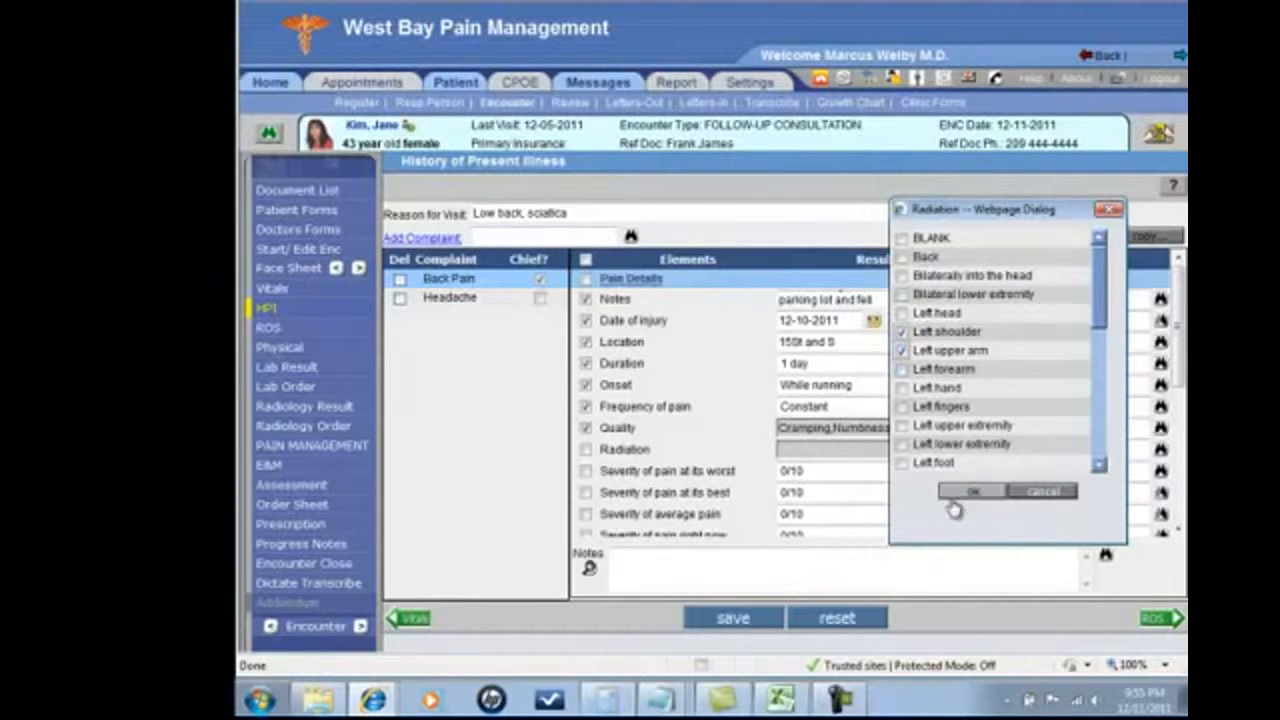
left_click(952, 496)
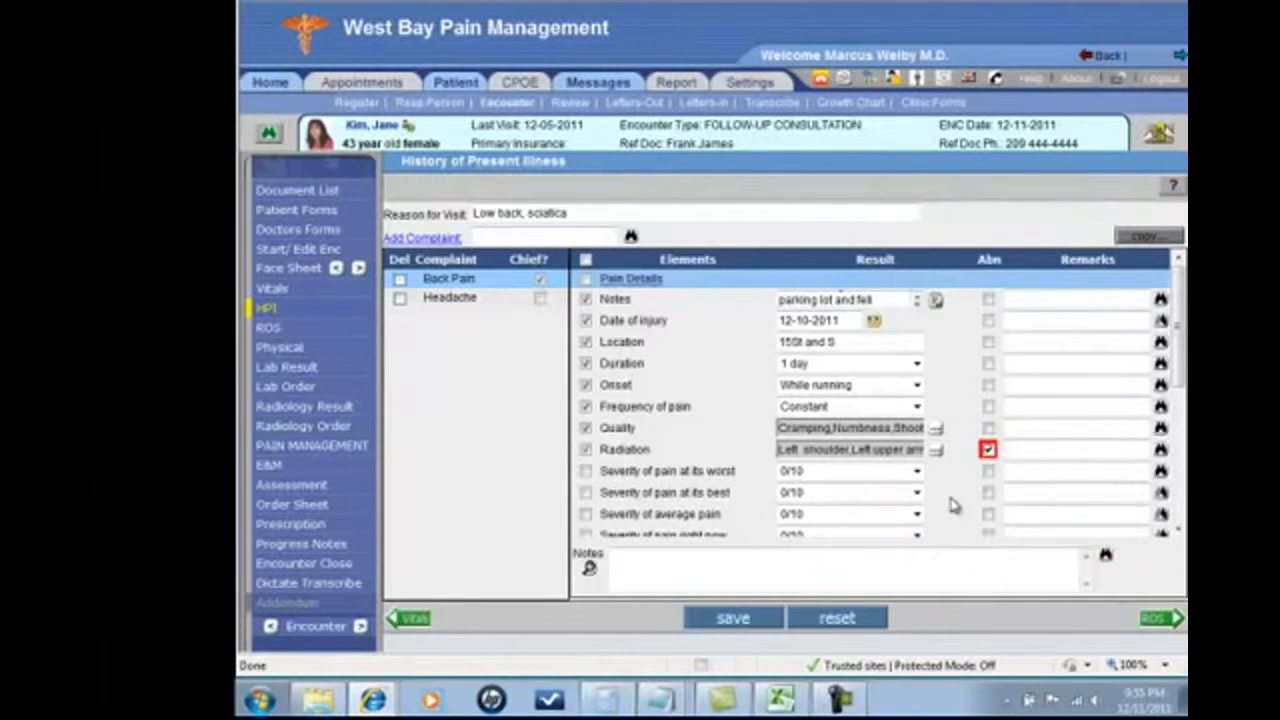
Set the Back Pain severity to 8/10 at its worst, 5/10 at its best and 7/10 on average
left_click(876, 476)
left_click(858, 605)
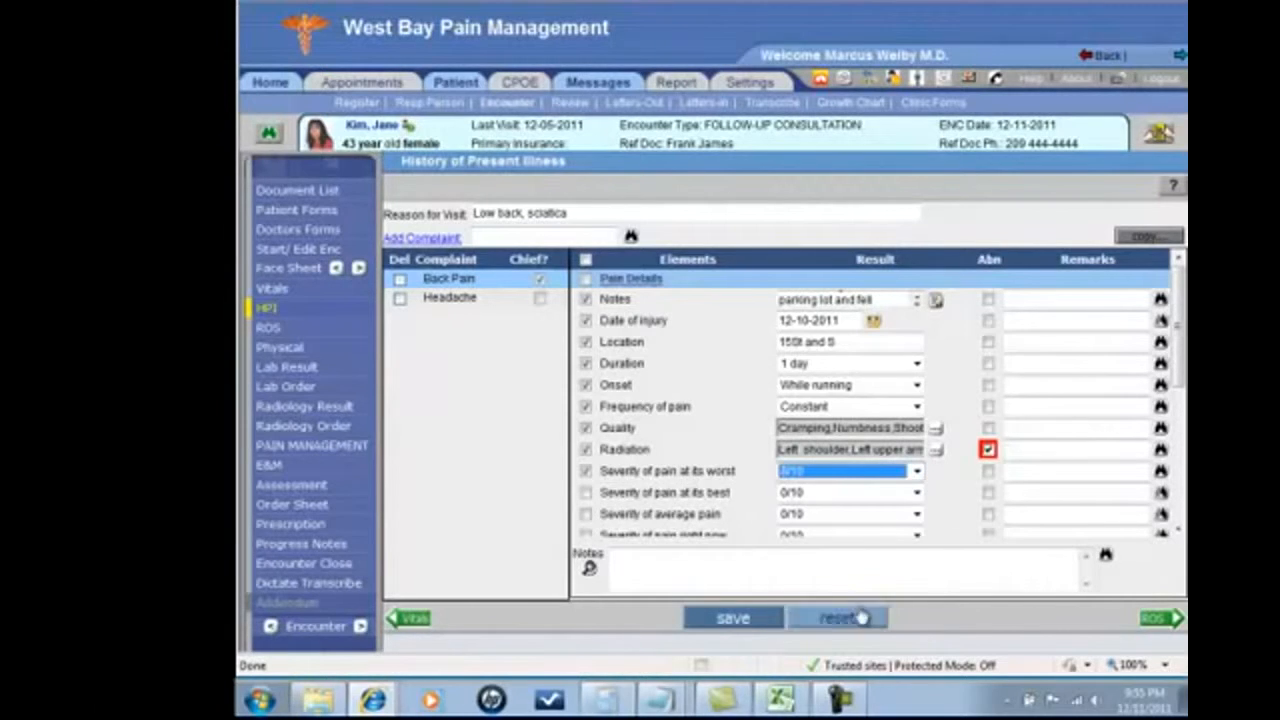
left_click(910, 494)
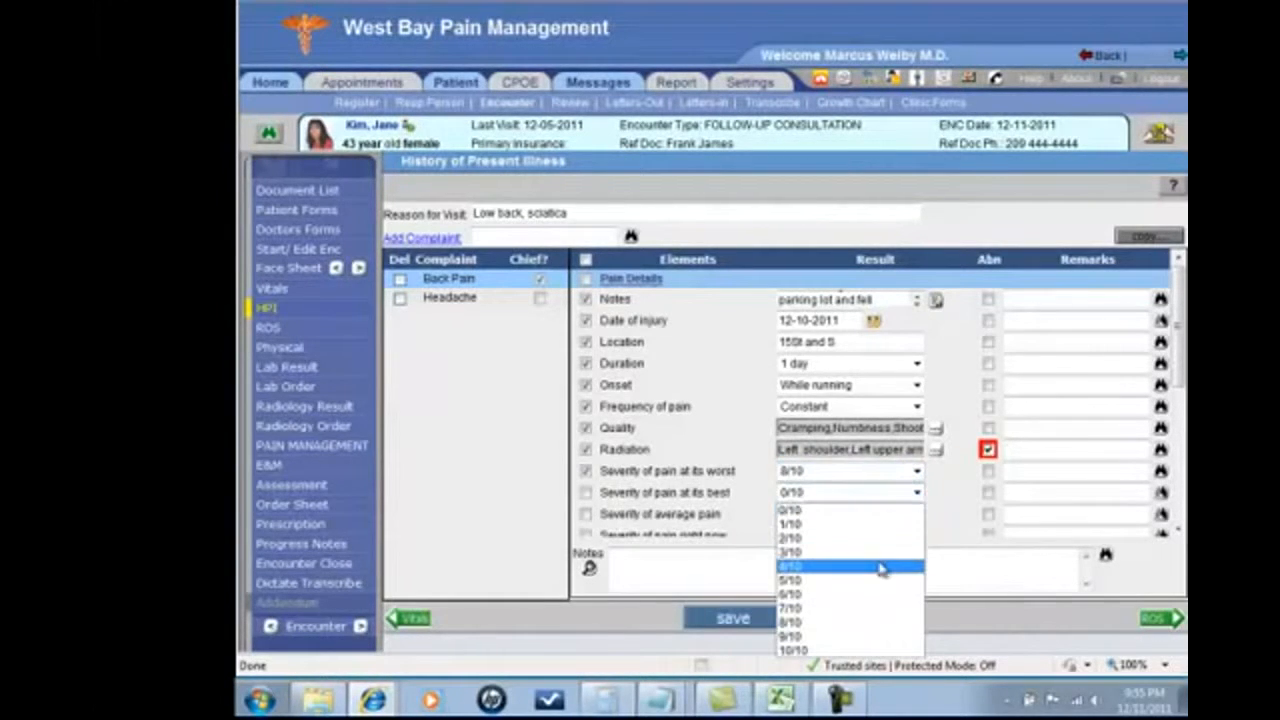
left_click(876, 582)
left_click(906, 514)
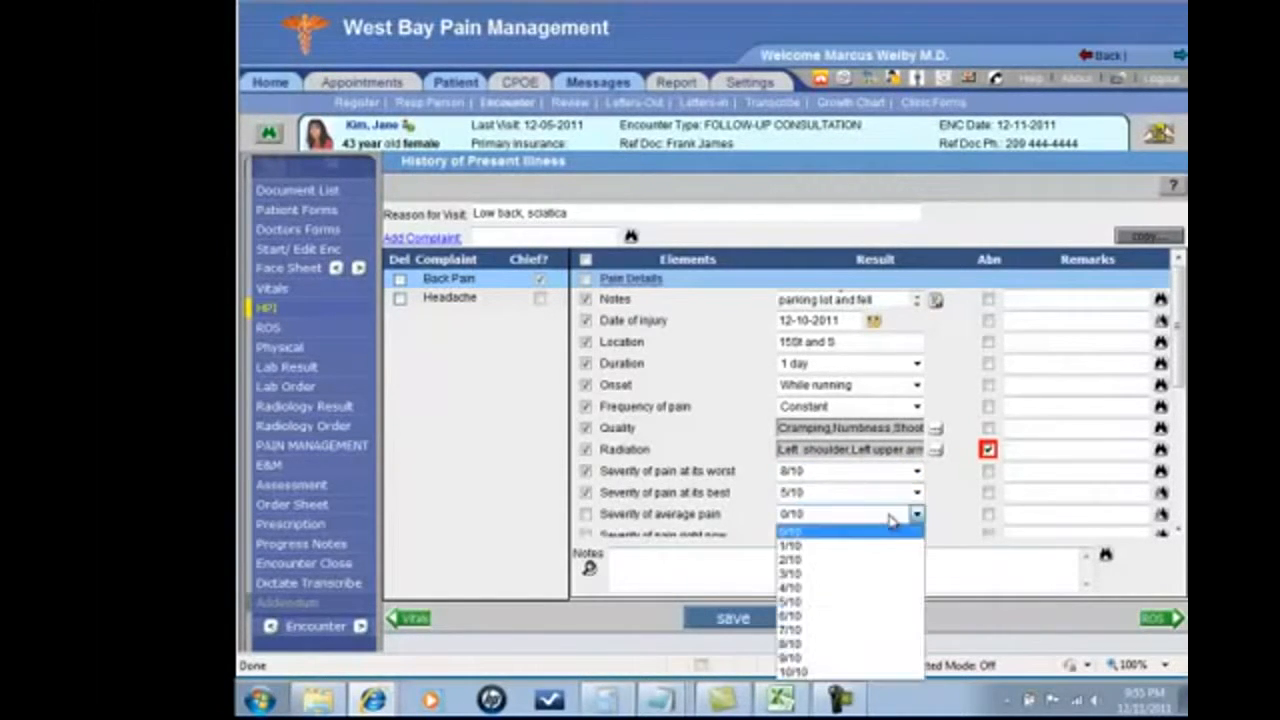
left_click(876, 632)
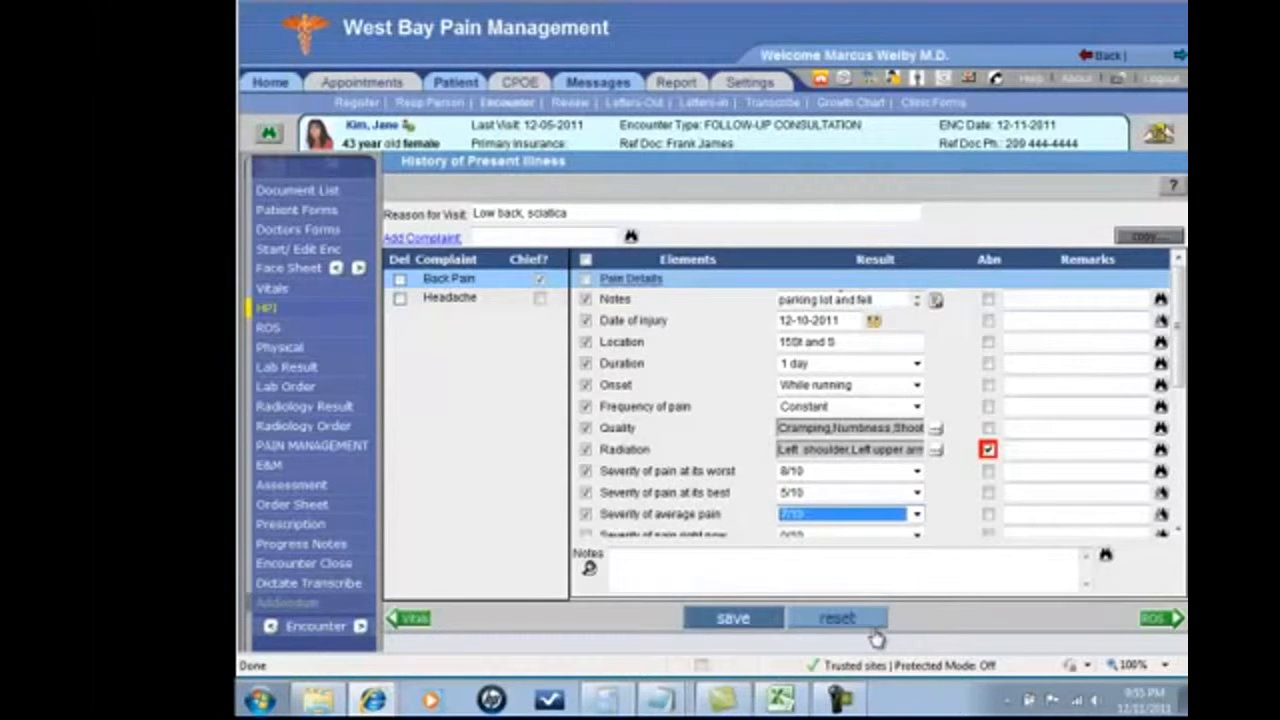
Include all elements of the Headache complaint and set its location at onset to Occipital
left_click(450, 305)
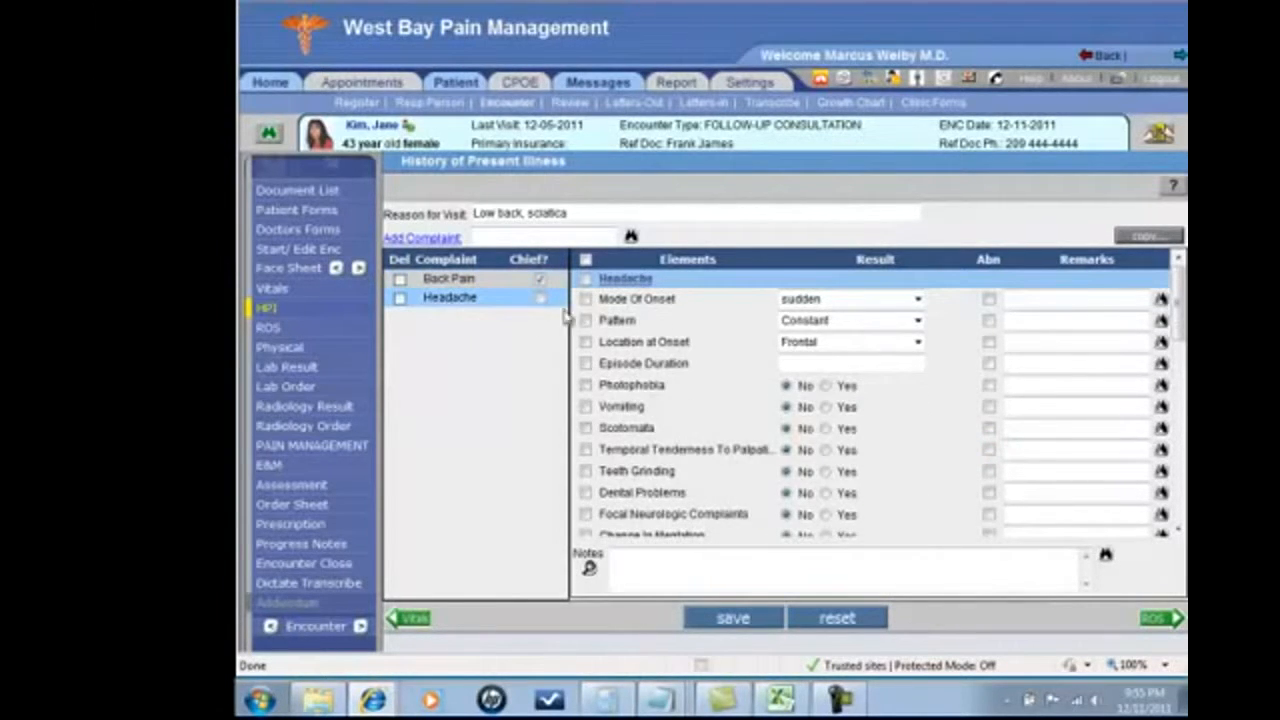
left_click(587, 279)
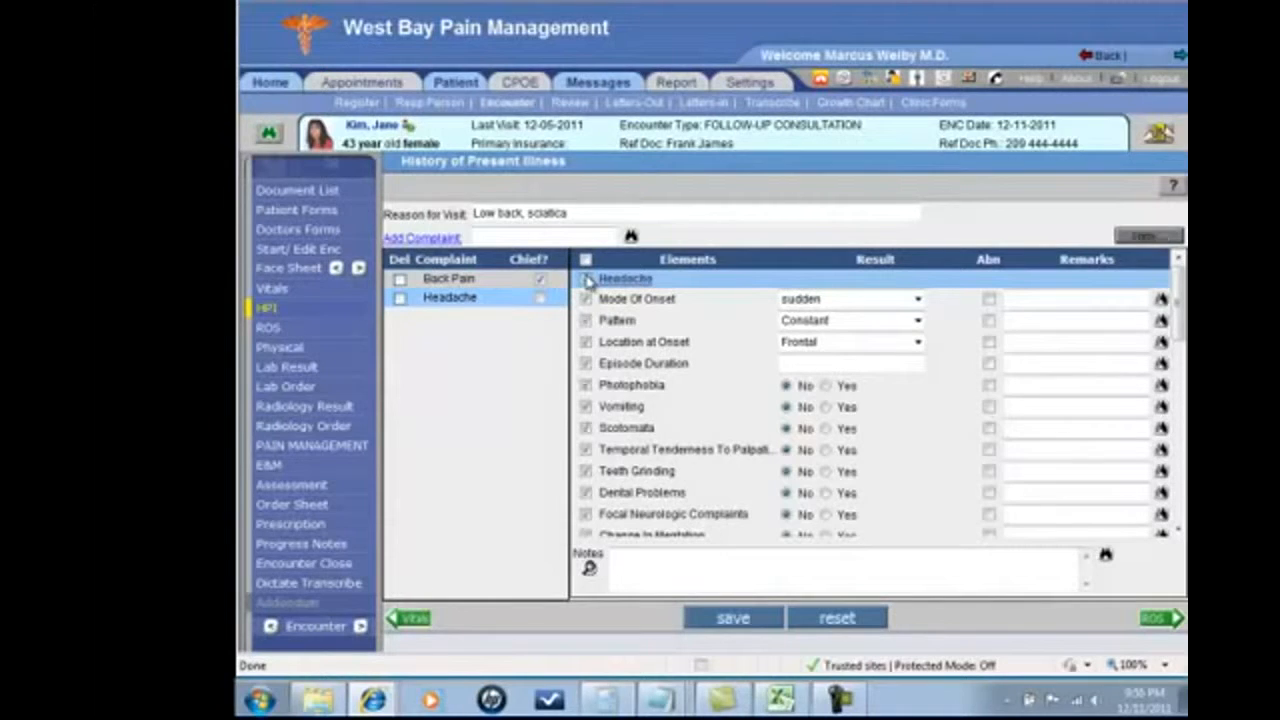
left_click(917, 342)
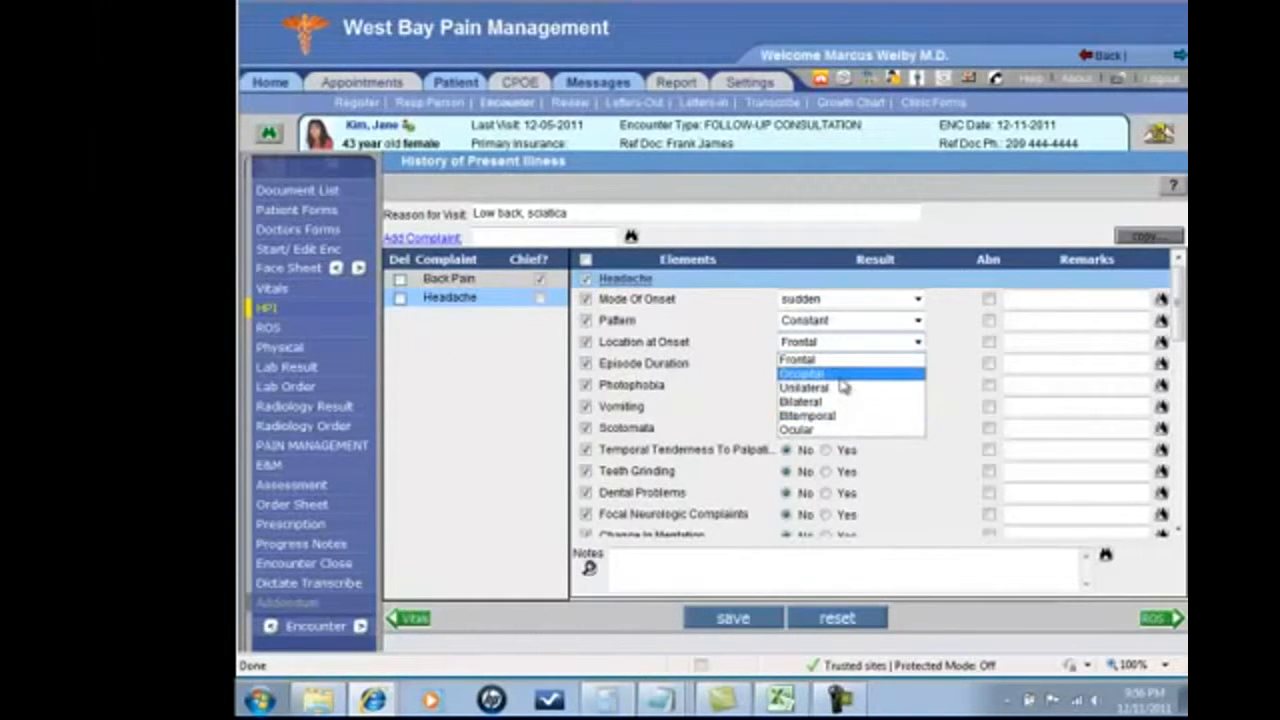
left_click(841, 376)
Enter a Headache episode duration of 3 hrs and answer Yes to Vomiting and Temporal Tenderness To Palpation
left_click(890, 366)
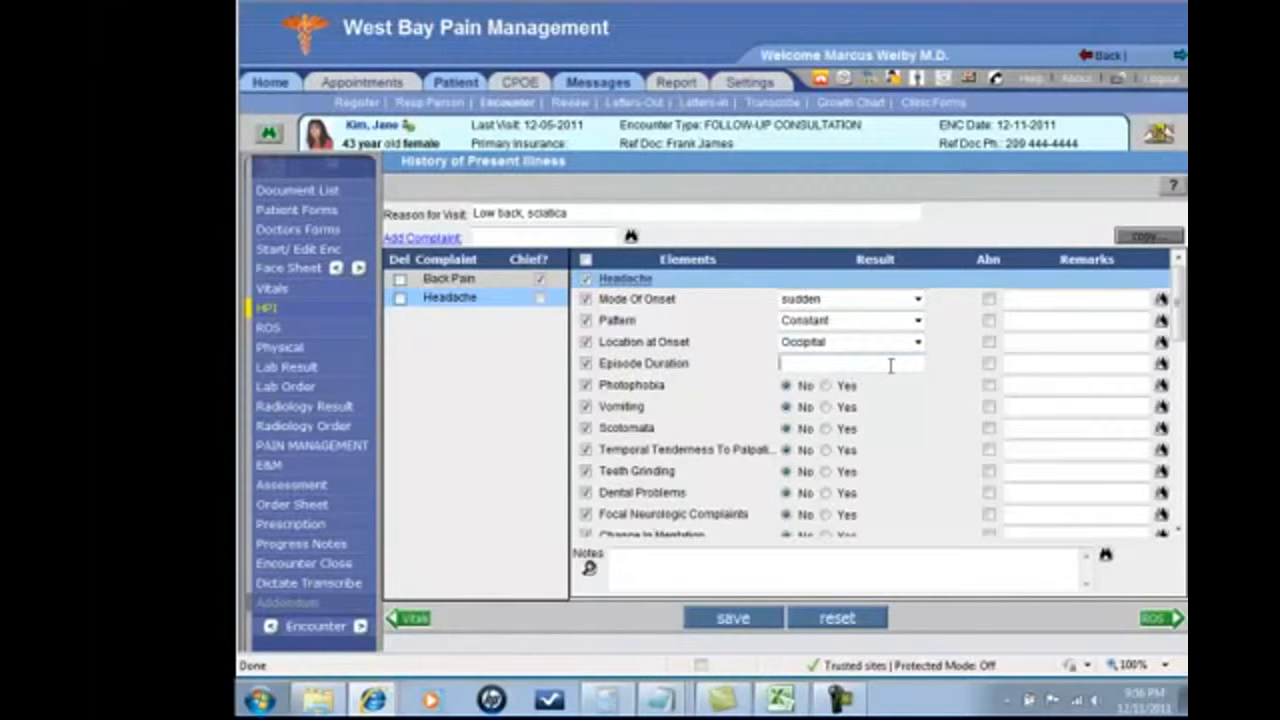
type("3 hrs")
left_click(825, 407)
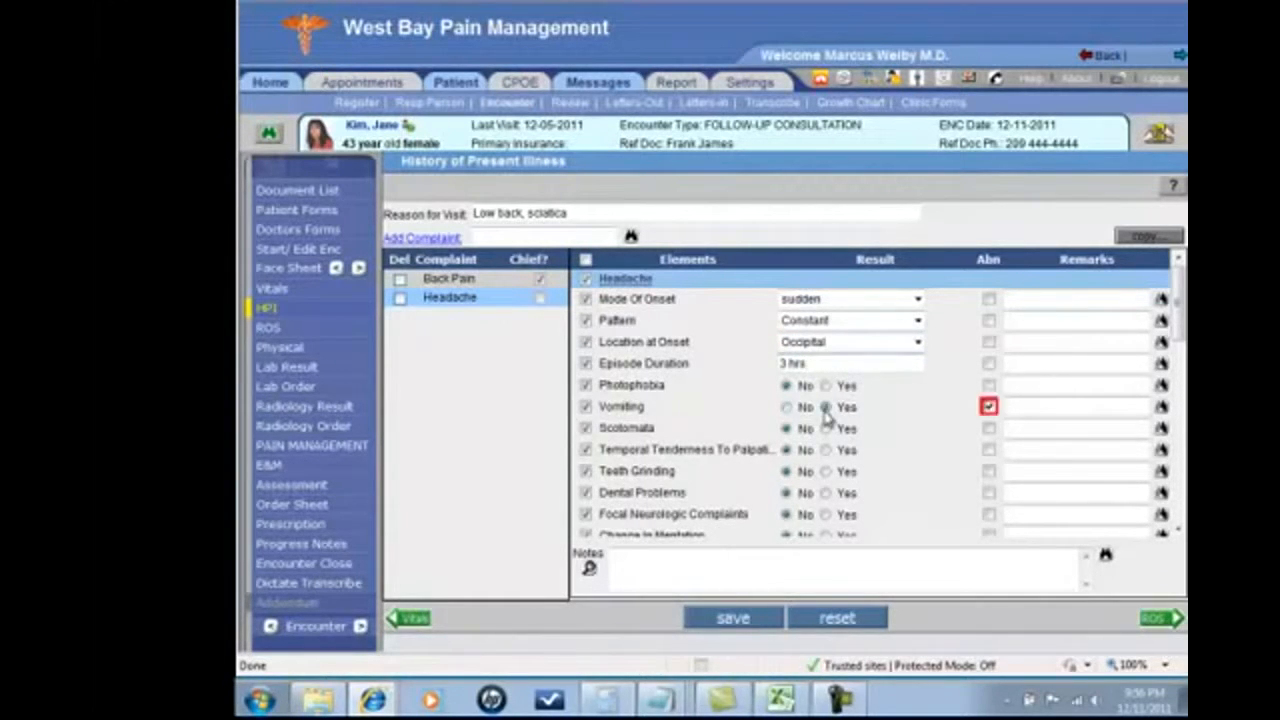
left_click(825, 450)
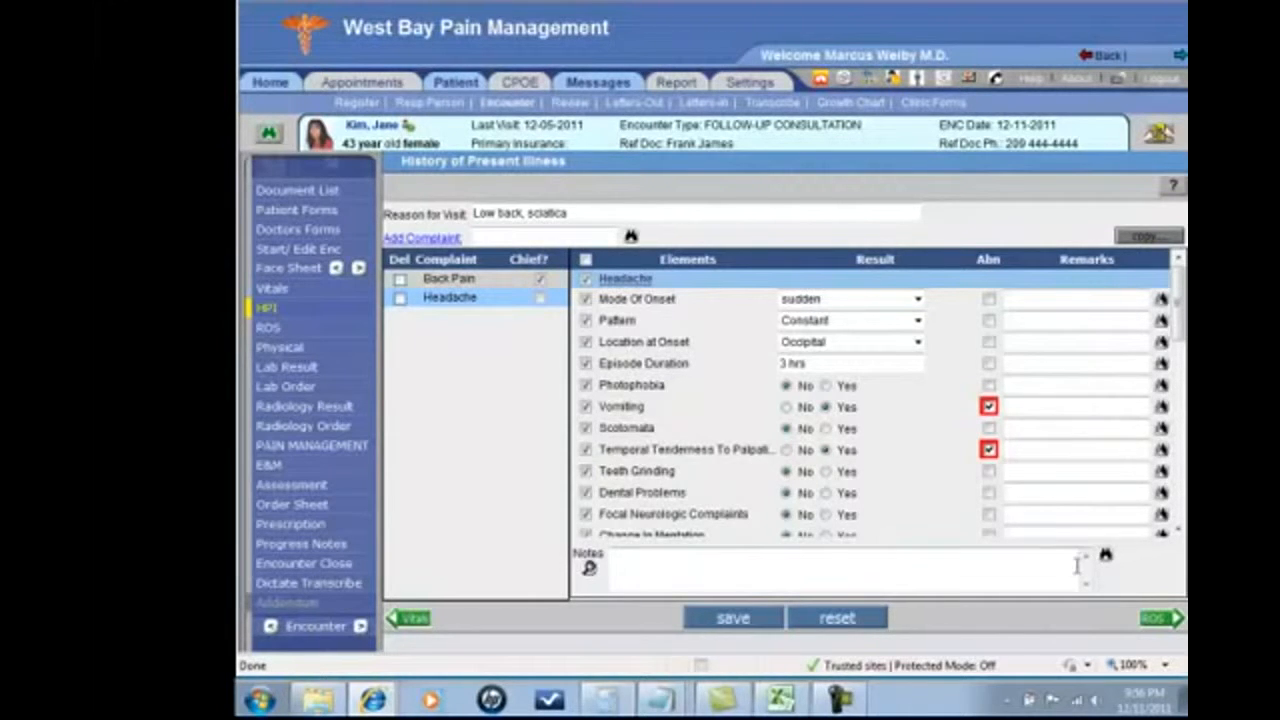
In the Review of Systems, check the Cardiovascular symptoms, mark Musculoskeletal joint swelling as reported, and save
left_click(1157, 626)
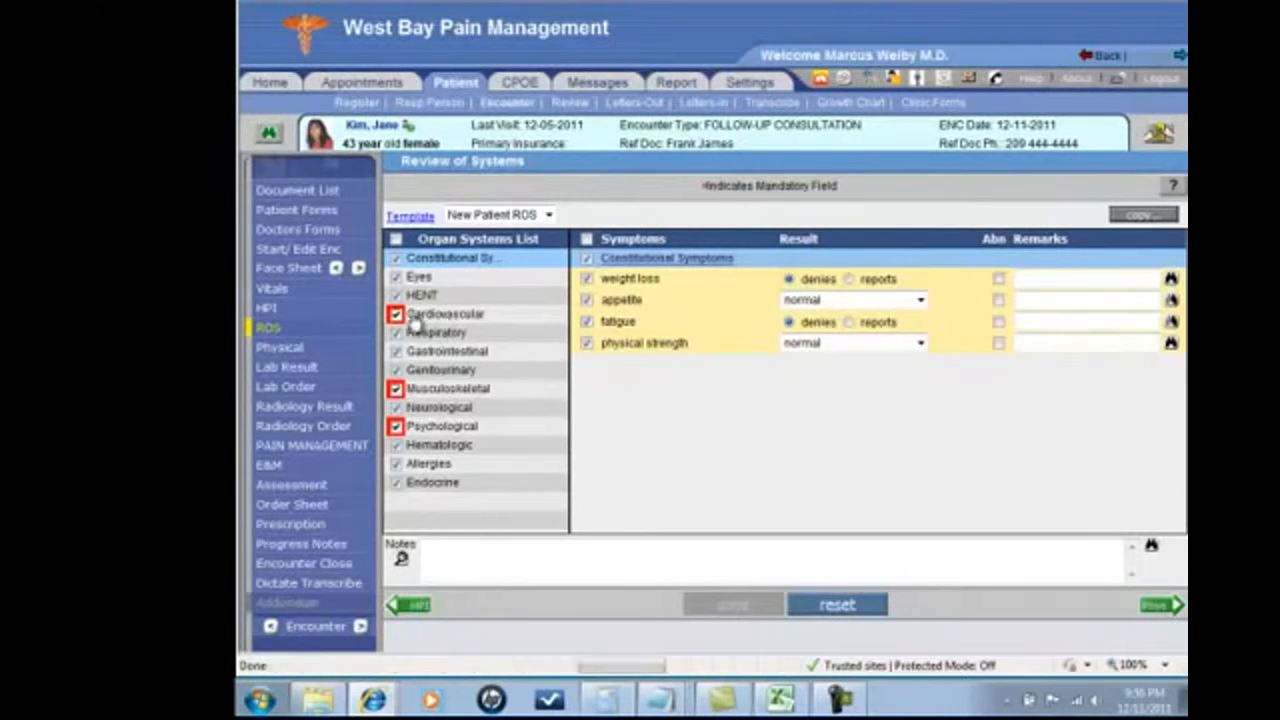
left_click(414, 320)
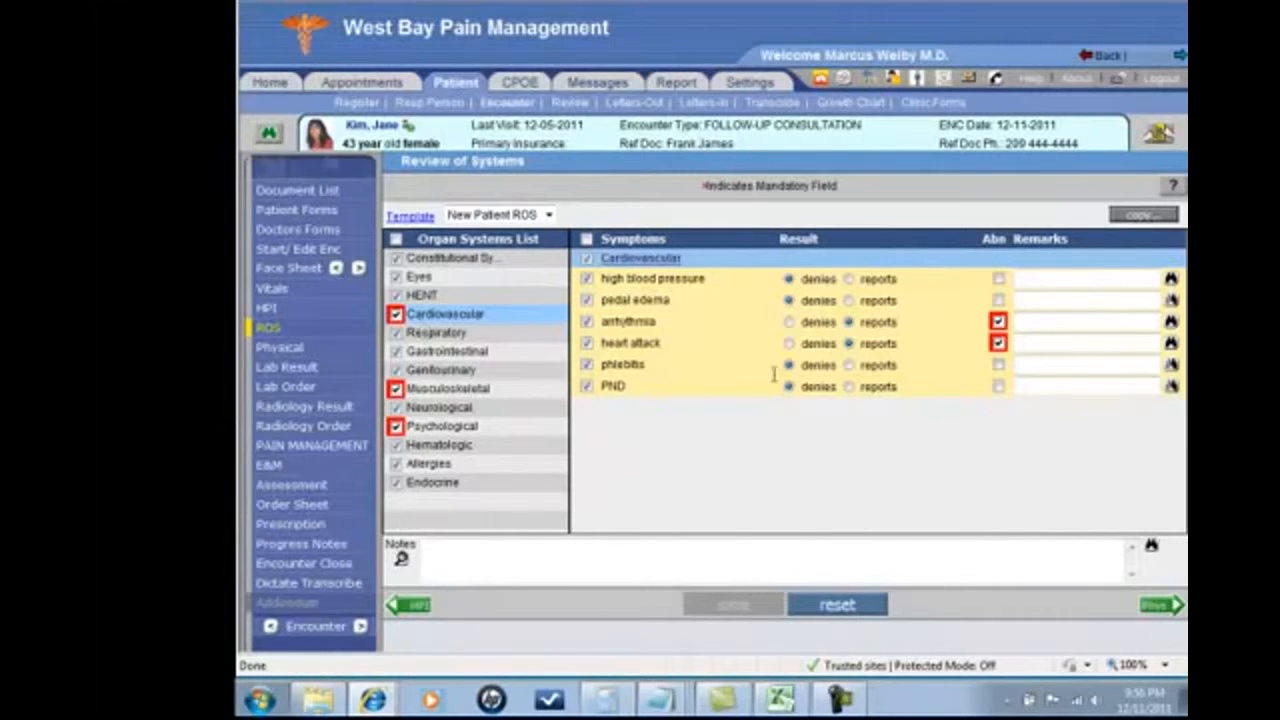
left_click(441, 396)
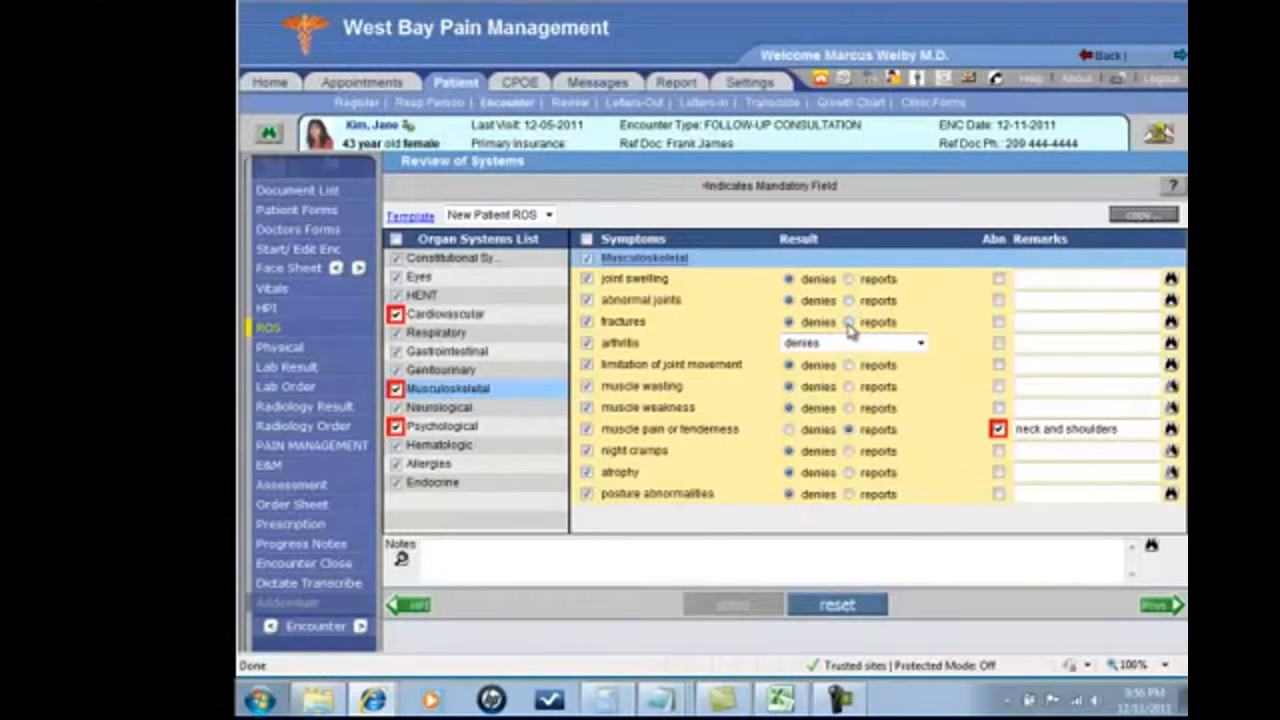
left_click(848, 280)
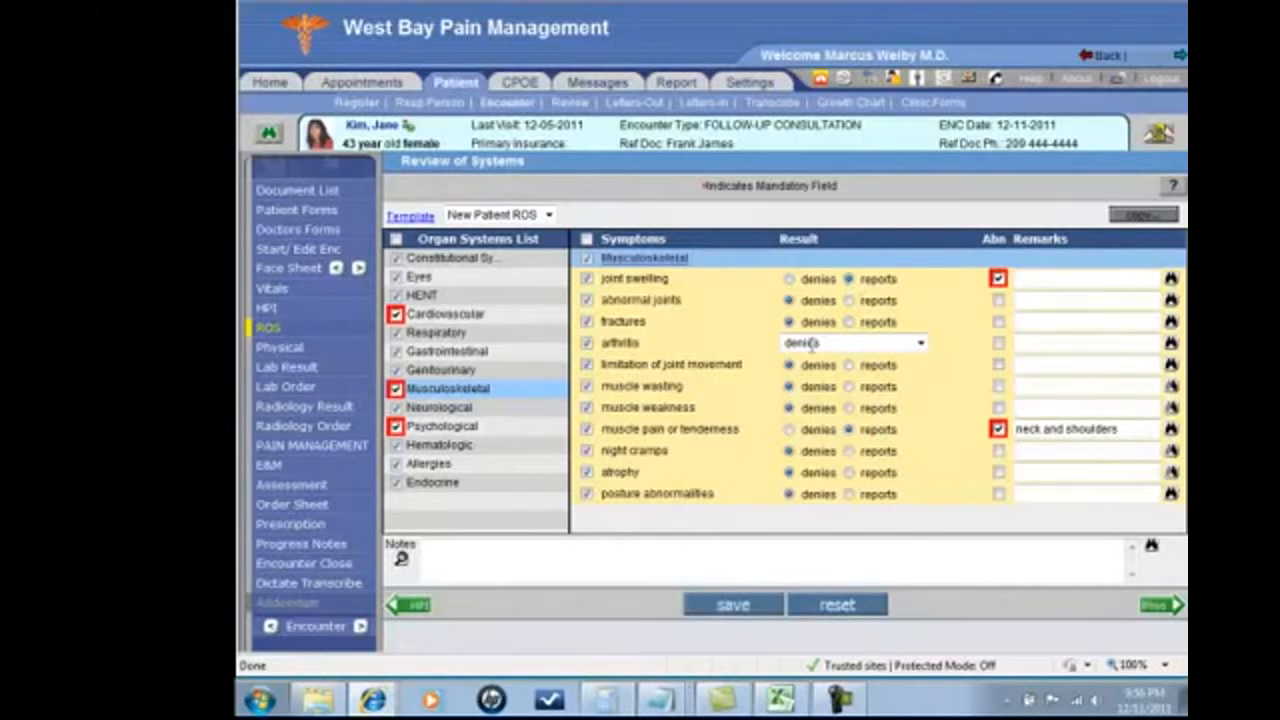
left_click(718, 606)
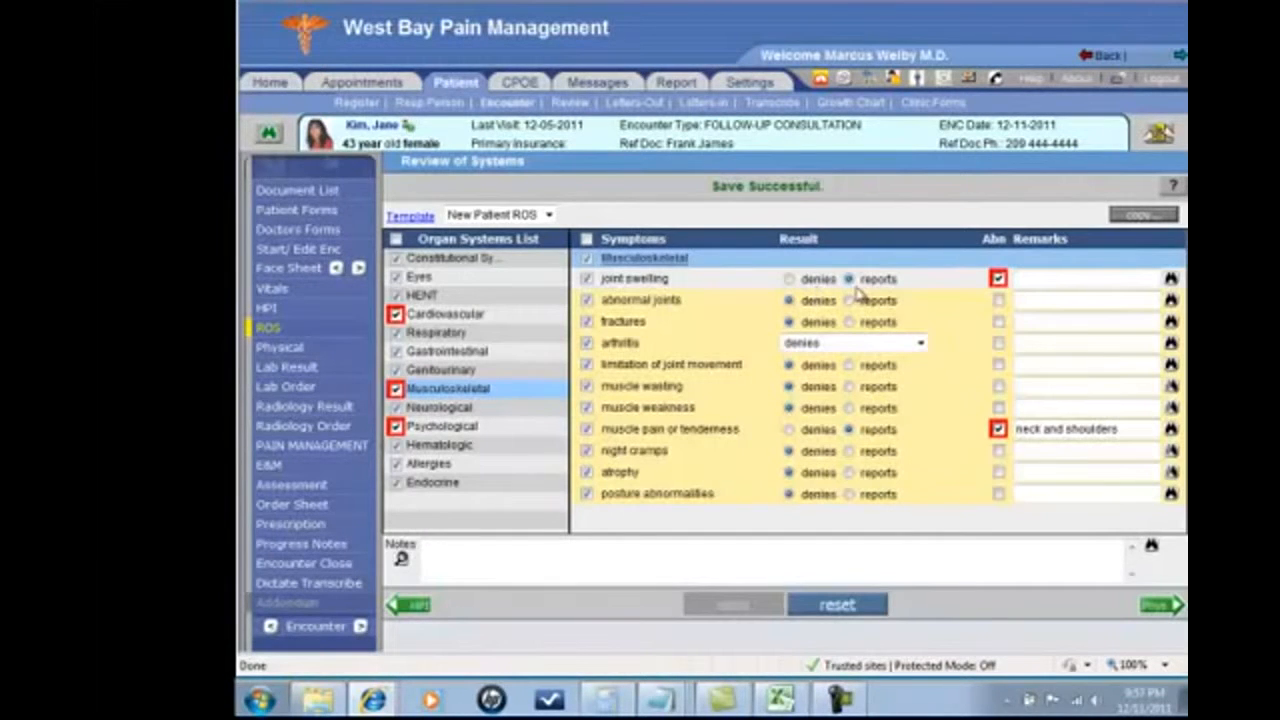
Go to the Physical Examination, keep the Detailed Physical Exam template, and include all organ systems
left_click(1150, 612)
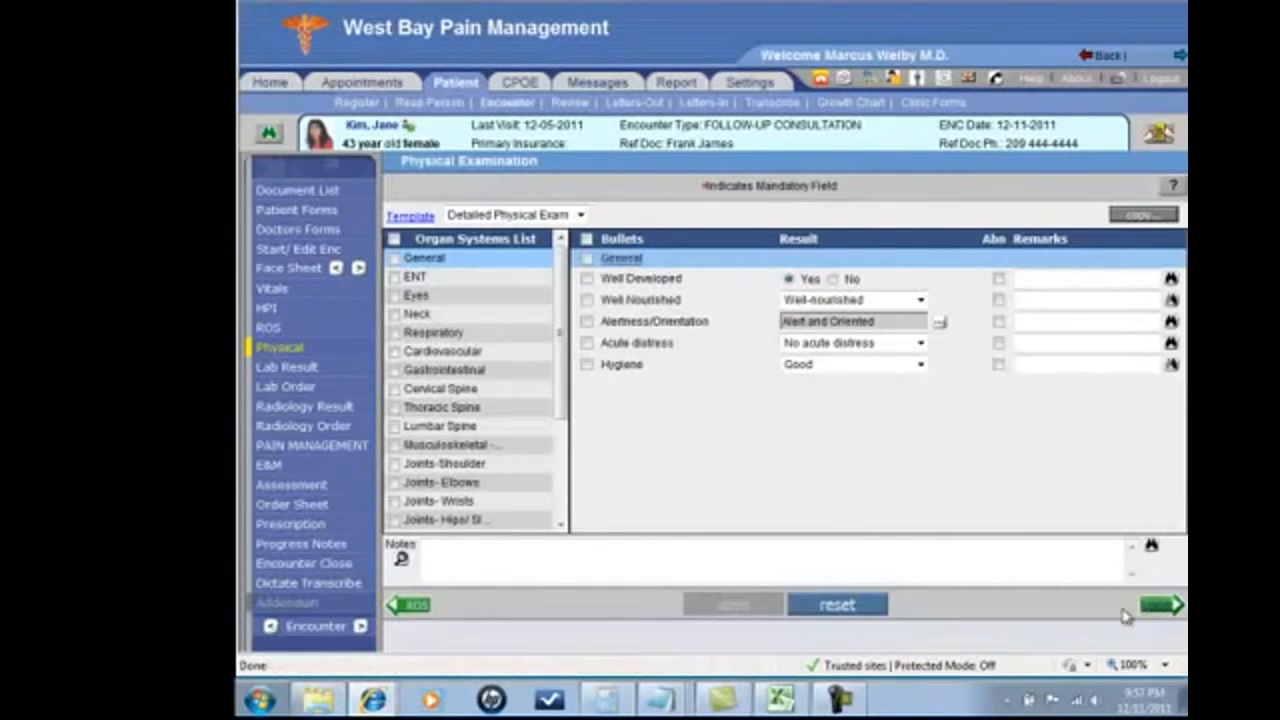
left_click(580, 215)
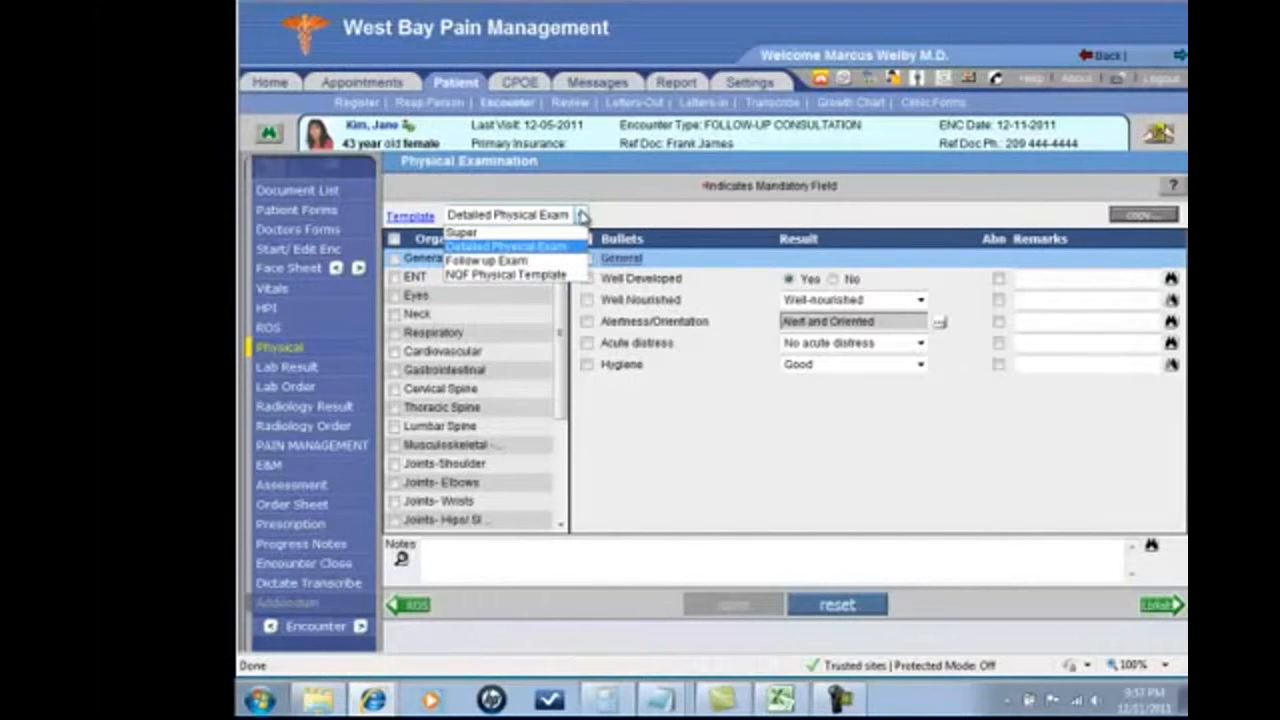
left_click(581, 215)
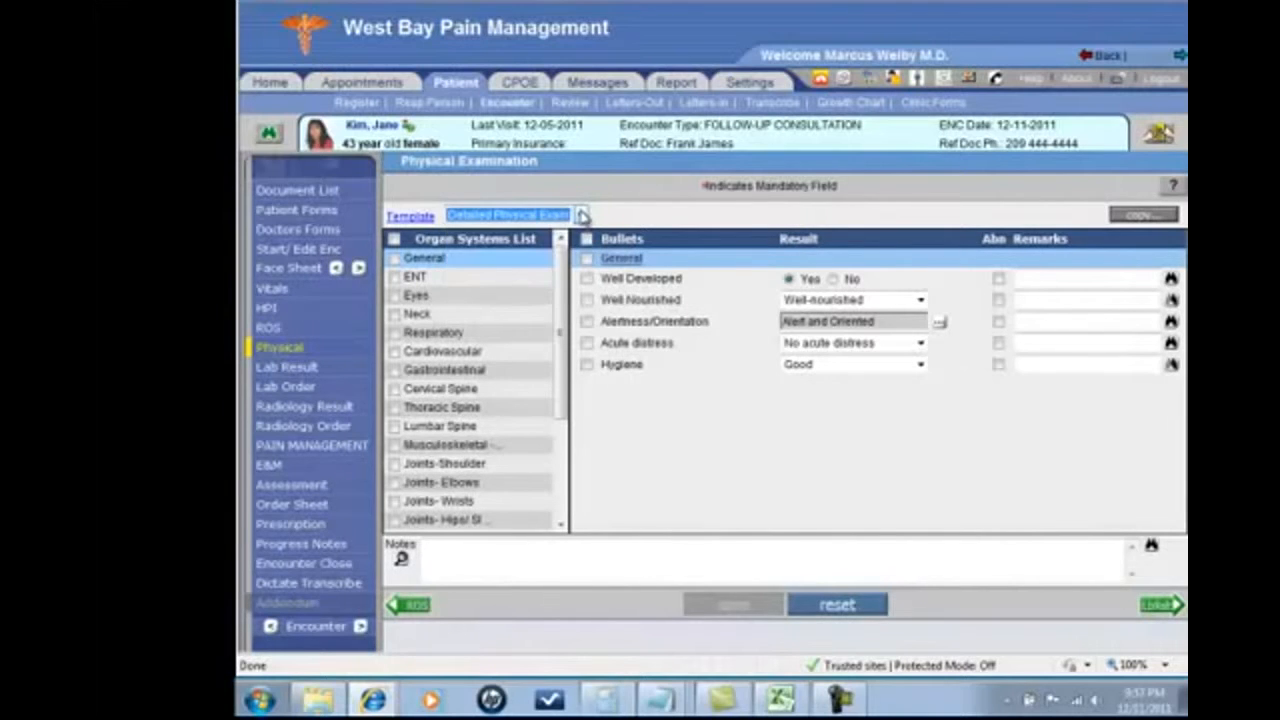
left_click(393, 240)
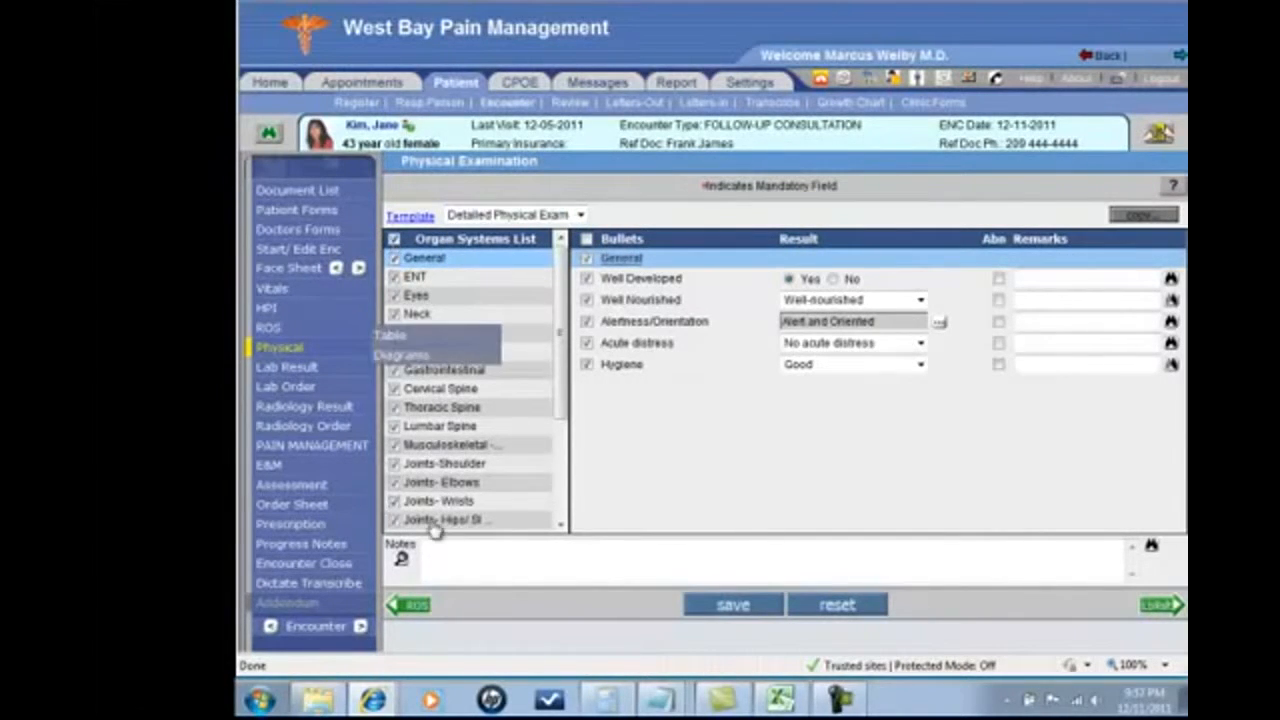
left_click(471, 552)
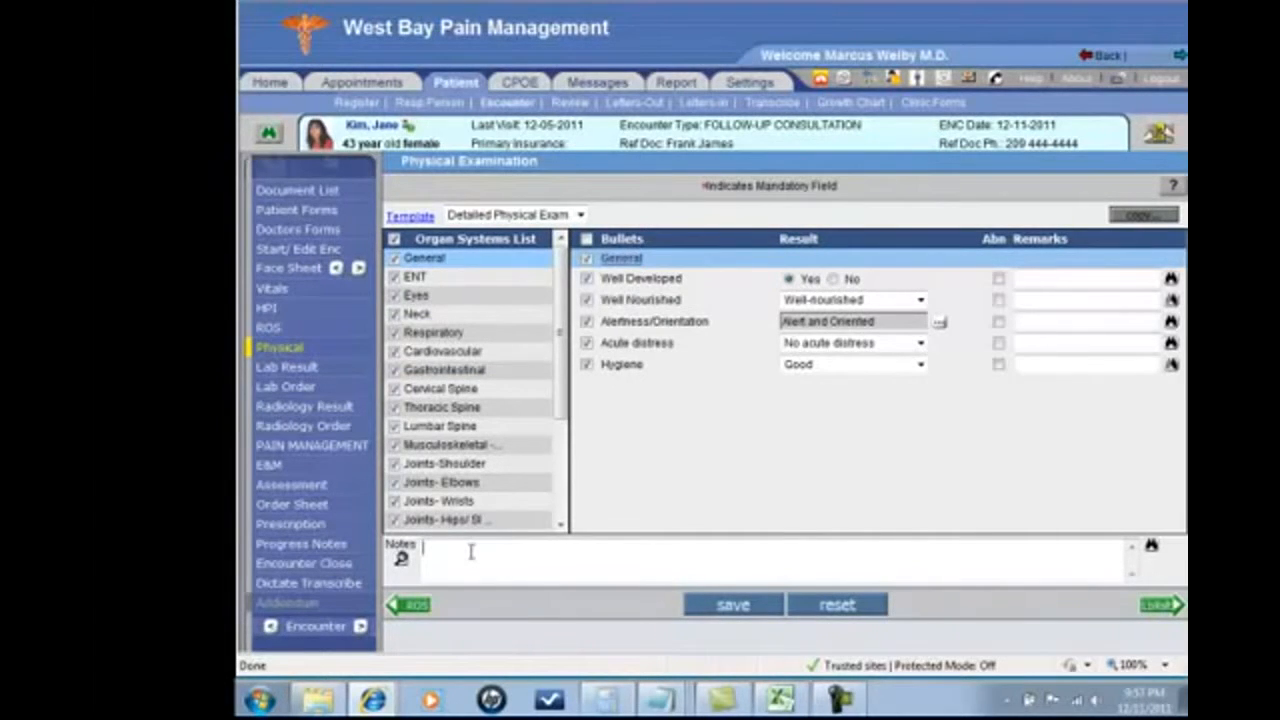
Set Acute distress in the General examination to Moderate distress
left_click(853, 344)
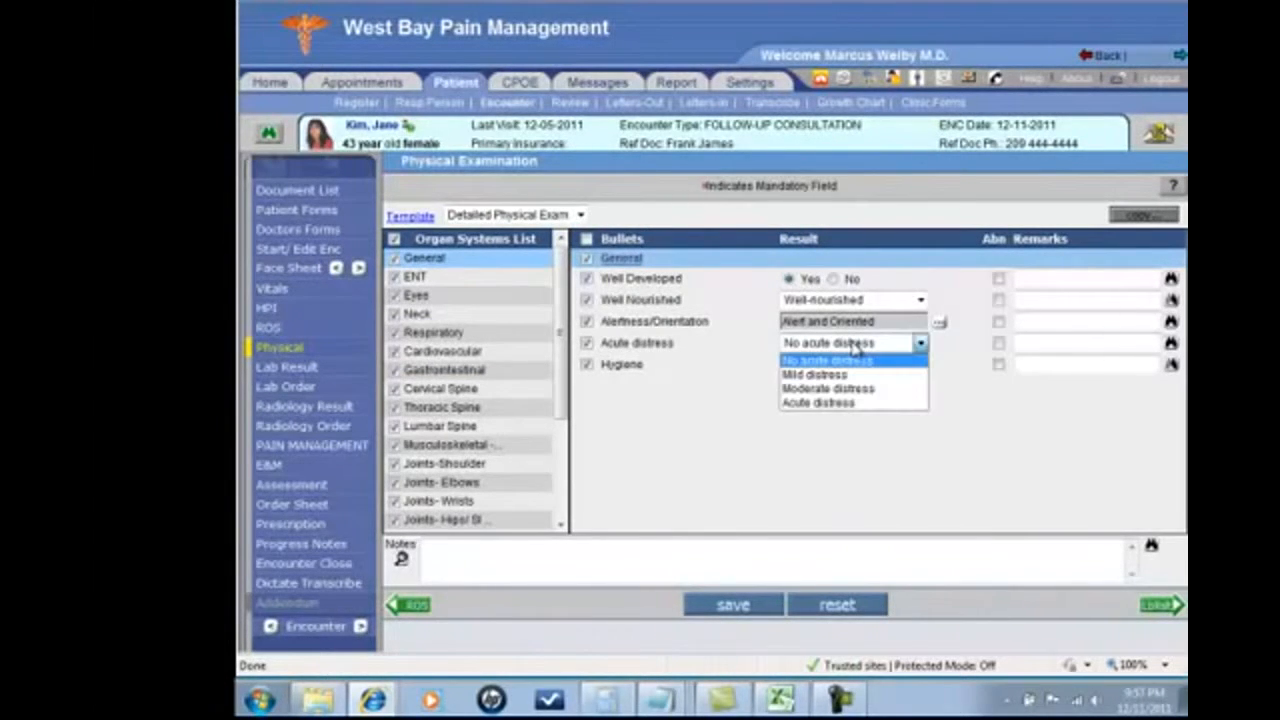
left_click(850, 388)
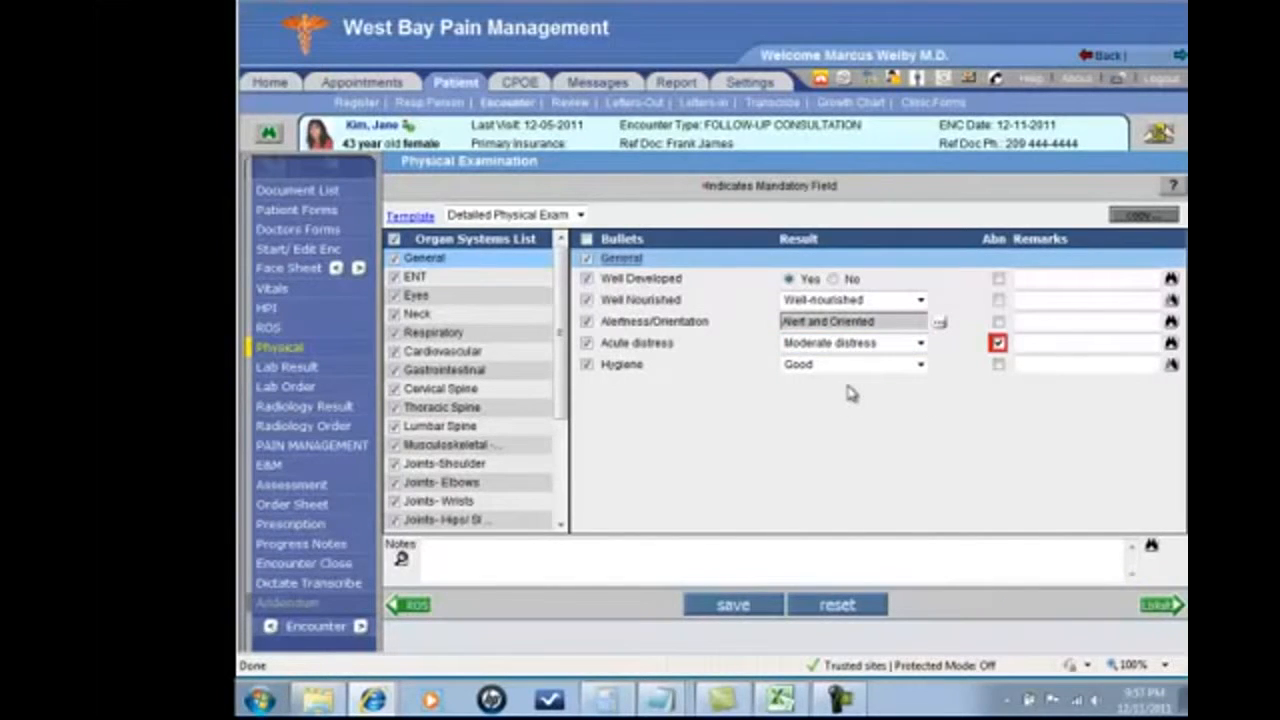
left_click(1032, 337)
type("kjbc")
key("BackSpace")
key("BackSpace")
key("BackSpace")
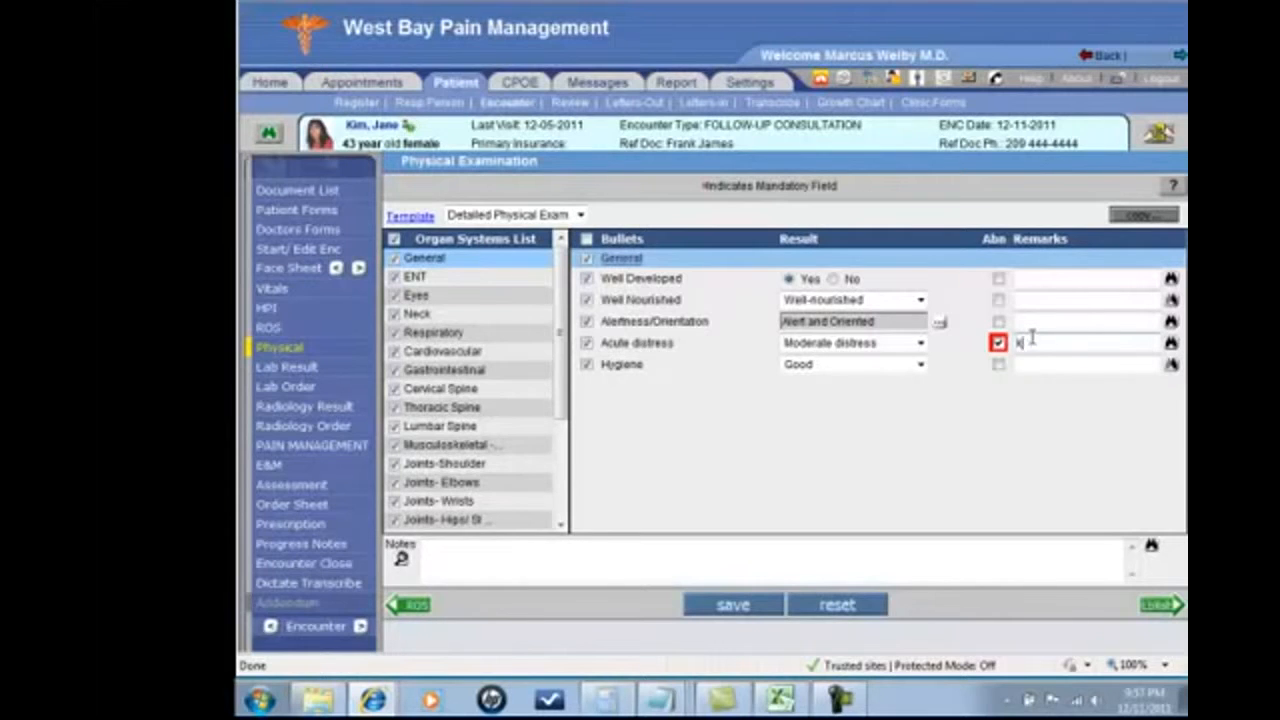
Add the stored phrase "forward pointing posture" as the remark for Acute distress
left_click(1172, 344)
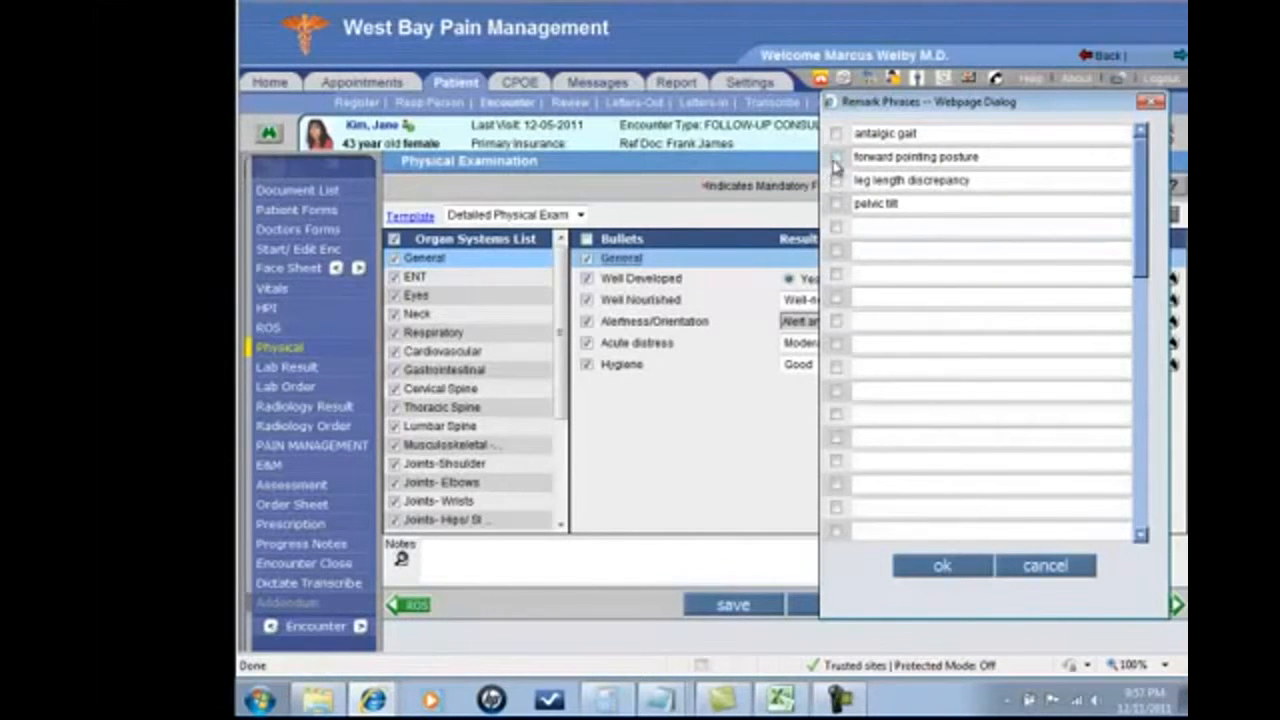
left_click(836, 158)
left_click(937, 570)
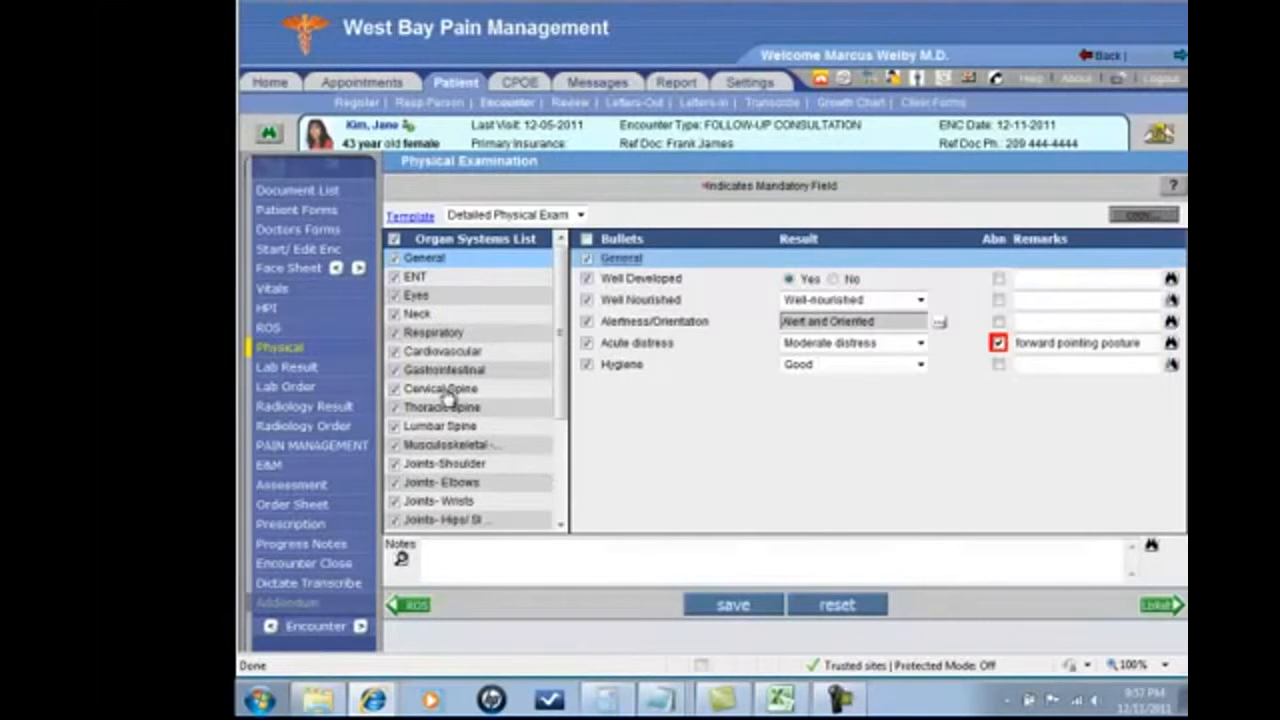
In the Cervical Spine examination, mark the spine as not stable and set the anterior flexion range of motion to 20 degrees
left_click(446, 397)
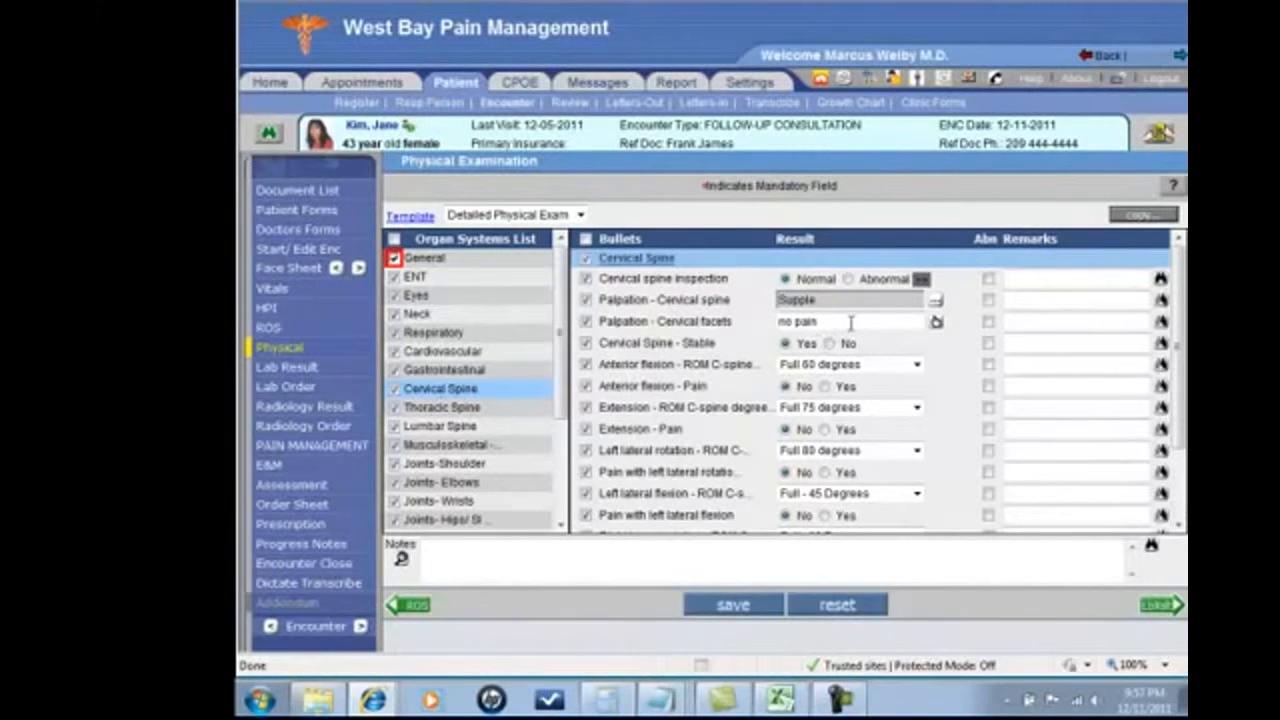
left_click(829, 344)
left_click(842, 365)
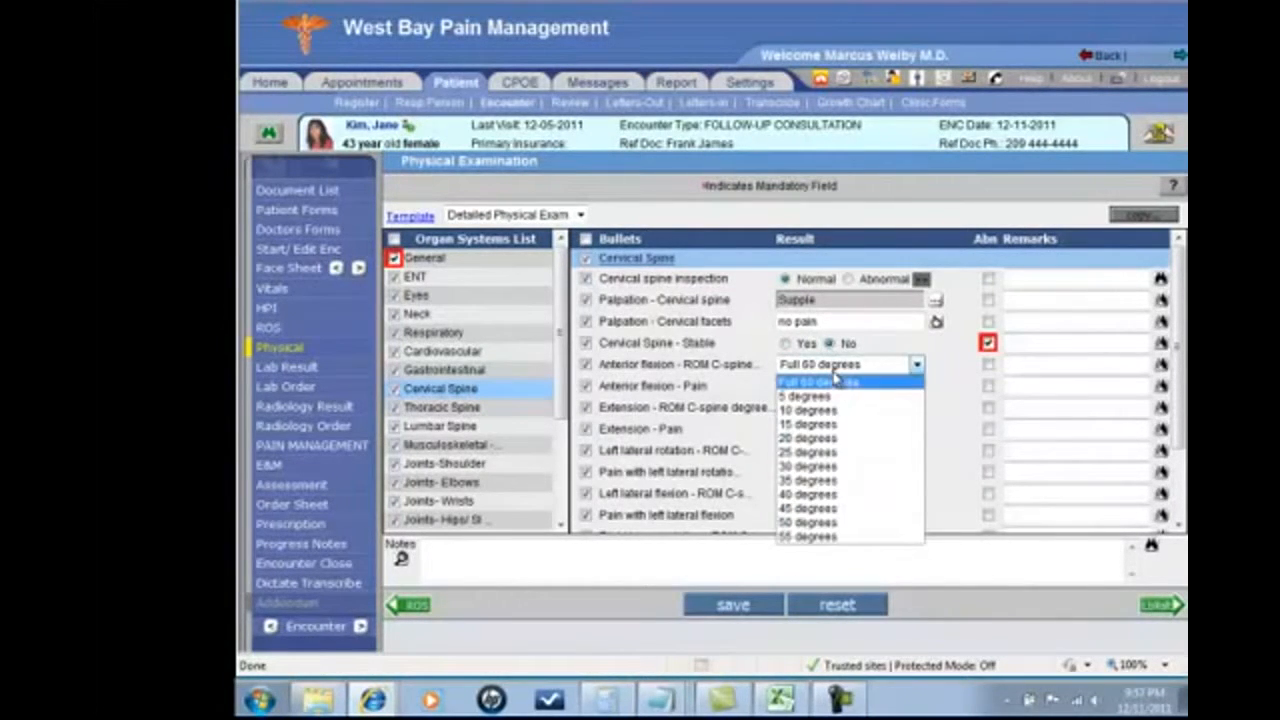
left_click(831, 441)
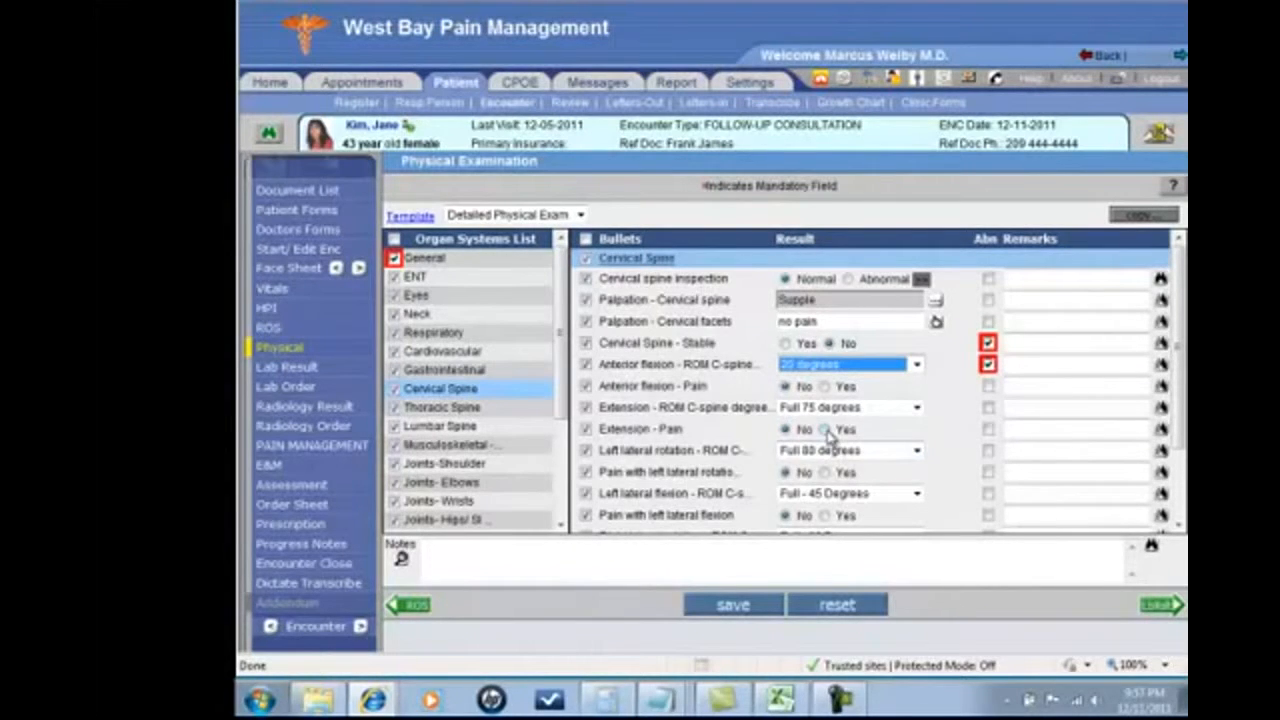
Record pain on cervical extension and set the left lateral rotation range of motion to 15 degrees
left_click(824, 429)
left_click(826, 452)
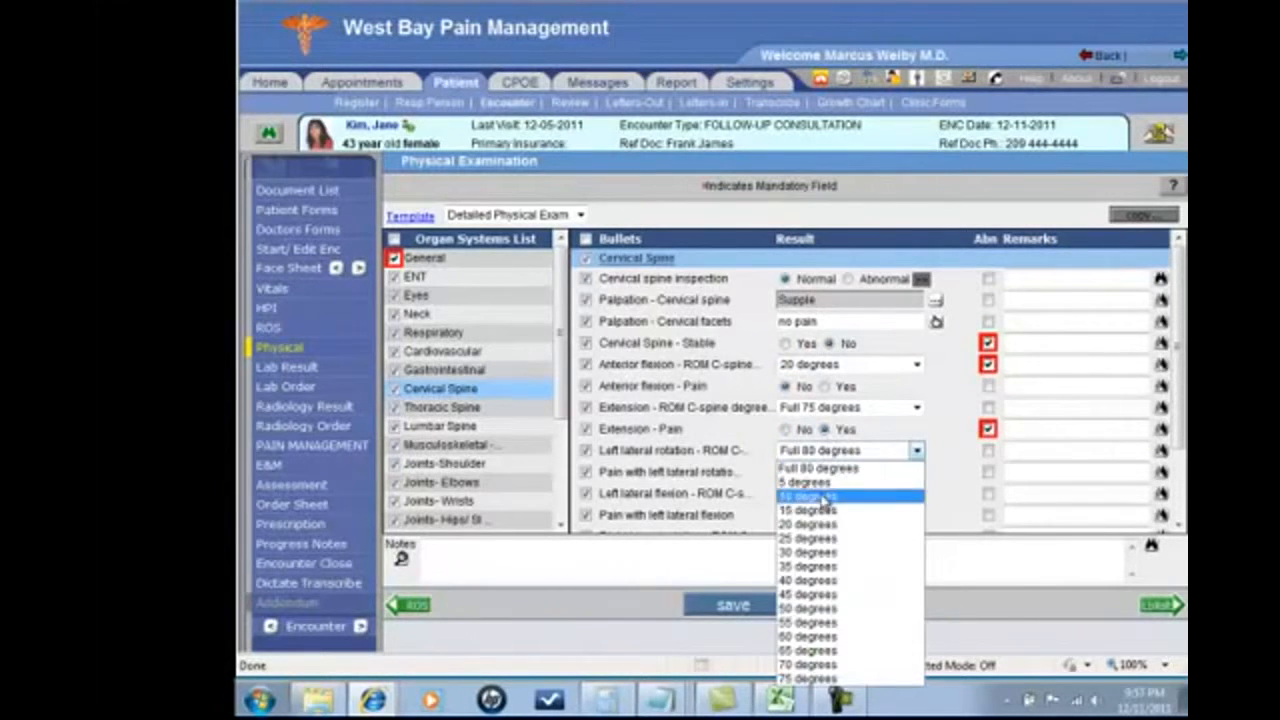
left_click(830, 511)
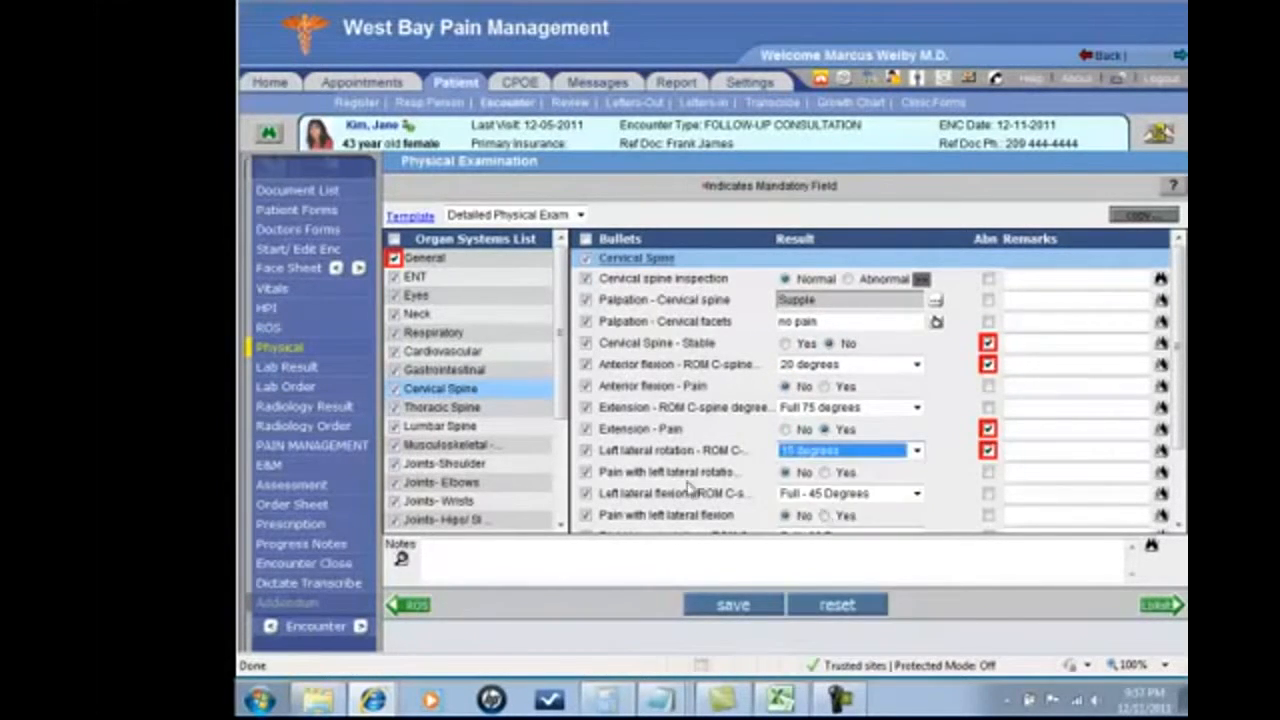
In the Lumbar Spine examination, set the intervertebral palpation result to pain and save the Physical Examination
left_click(500, 443)
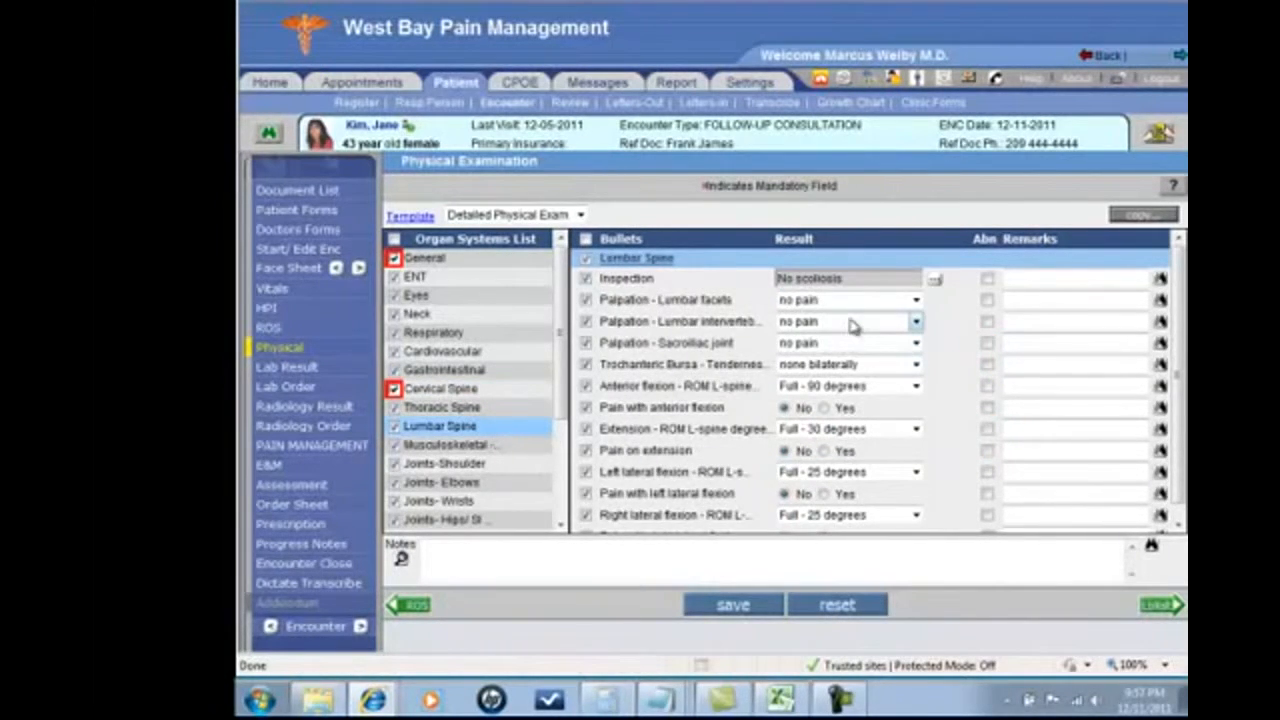
left_click(853, 323)
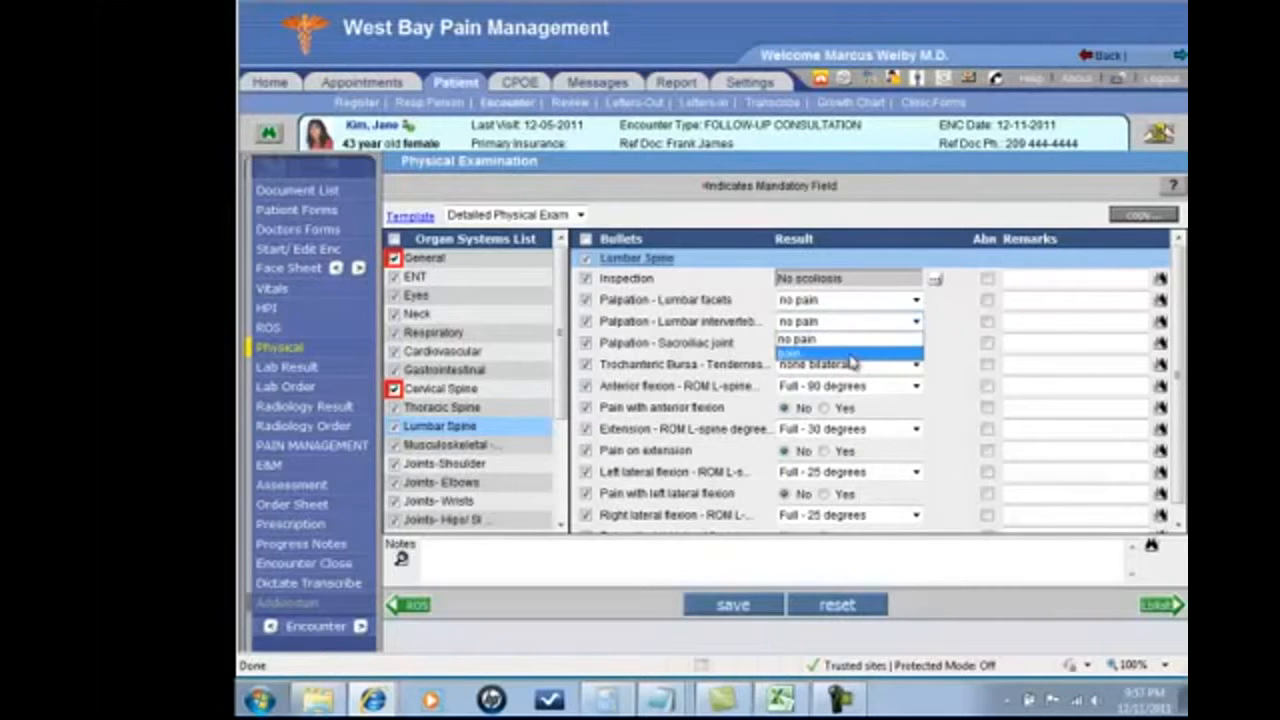
left_click(850, 354)
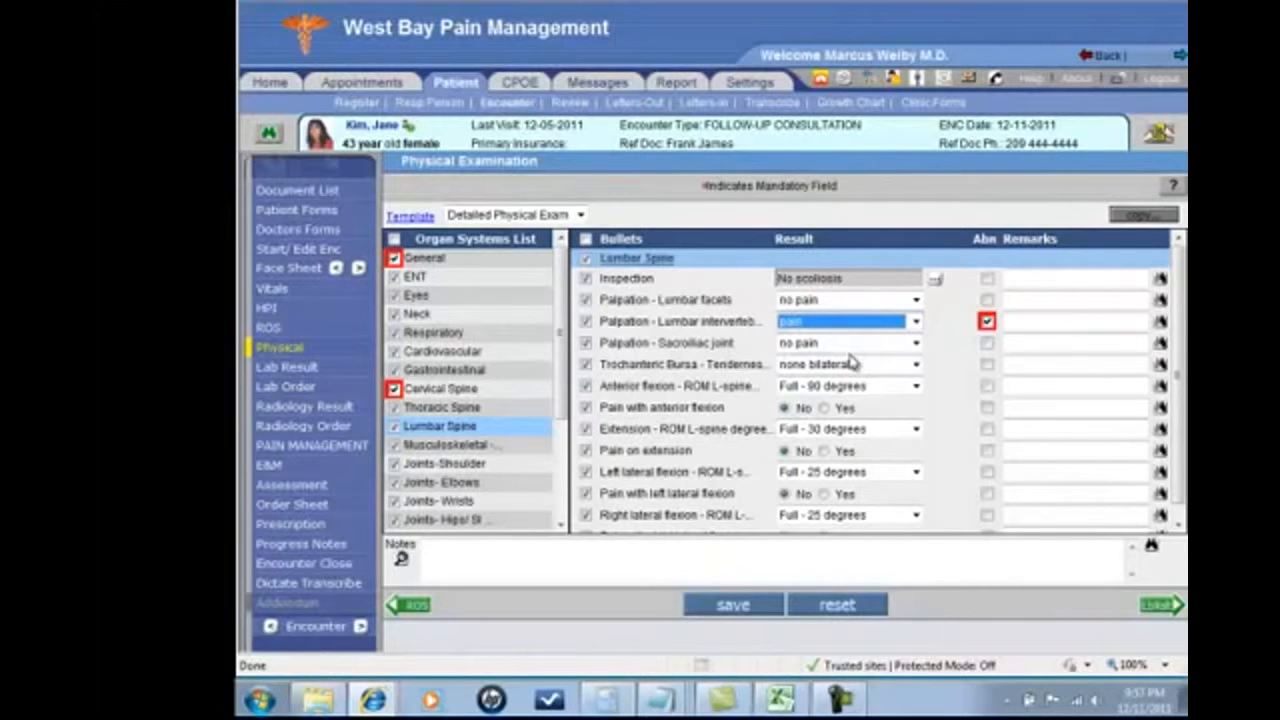
left_click(703, 607)
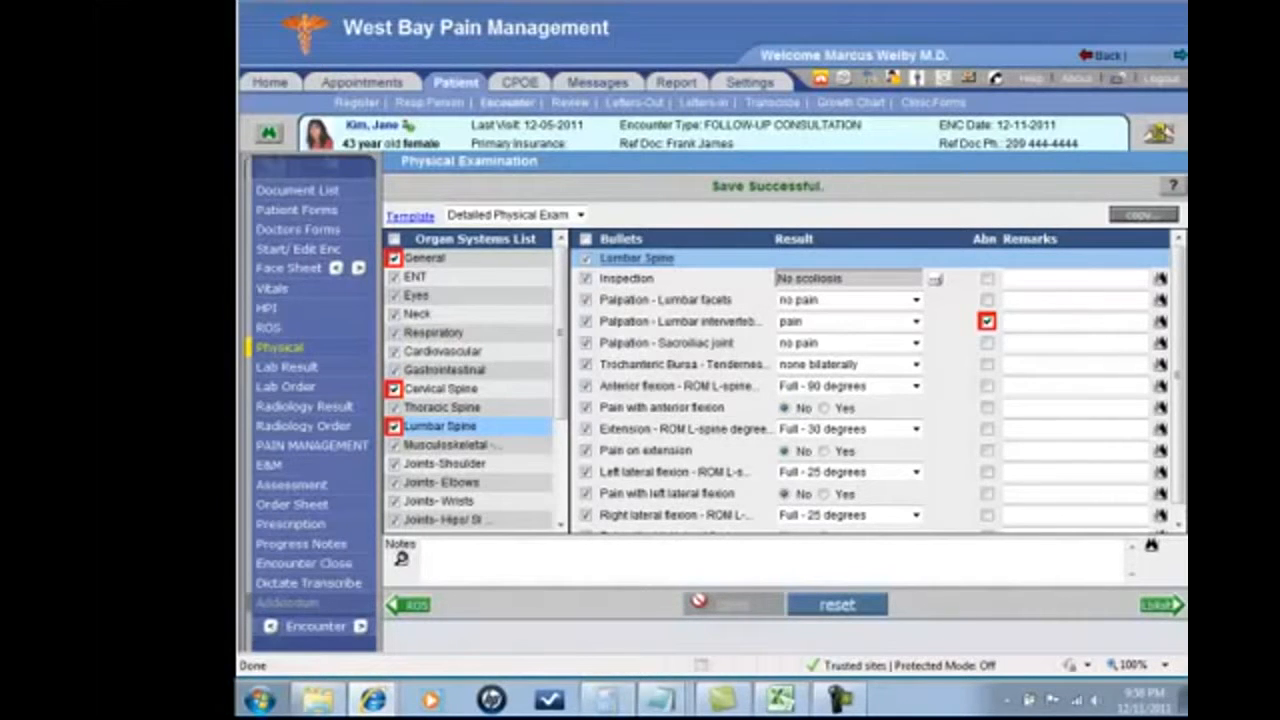
On the HumanBody exam diagram, place SHOOT pins on the posterior left back, right lower back and right thigh, commenting "pain to touch" for the lower back
mouse_move(355, 352)
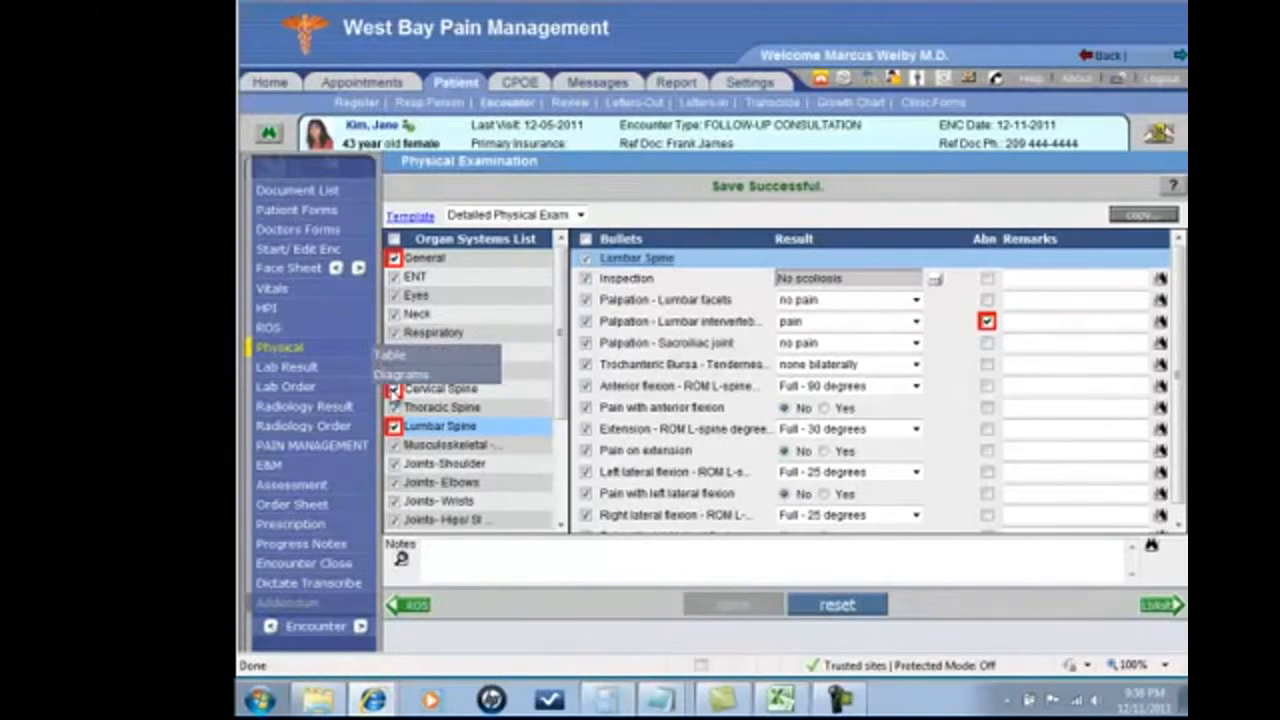
left_click(395, 375)
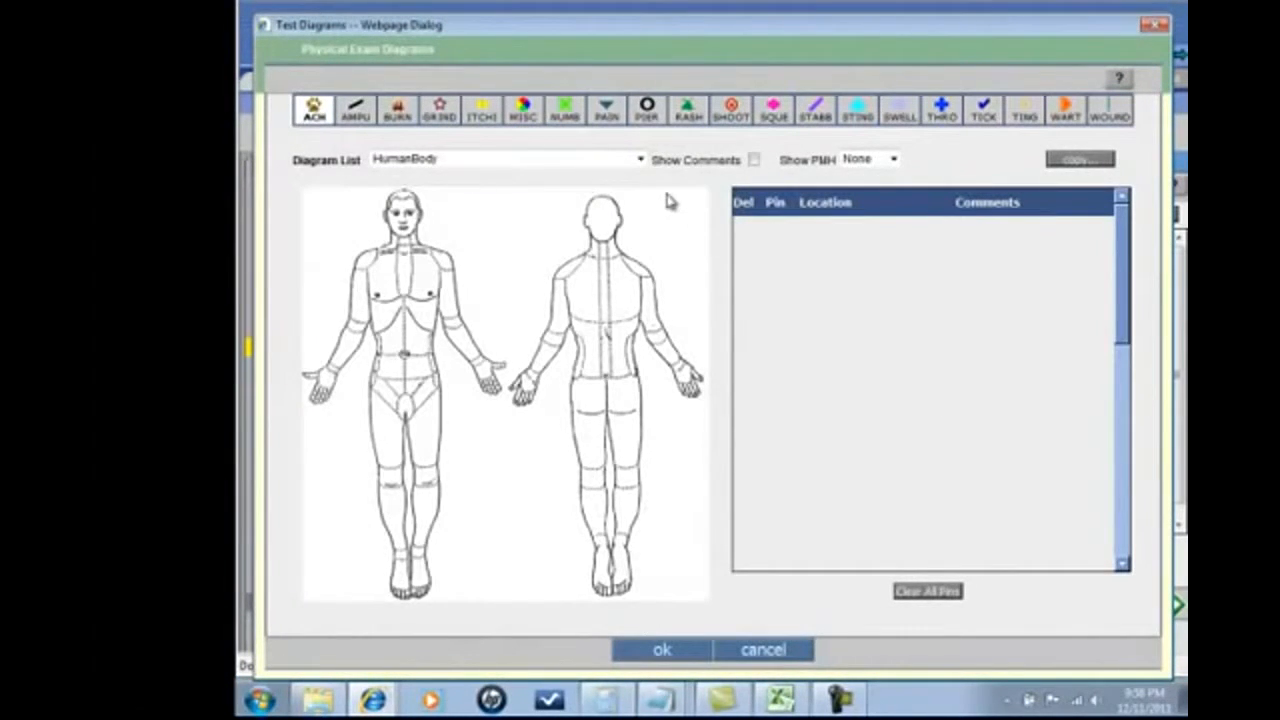
left_click(728, 116)
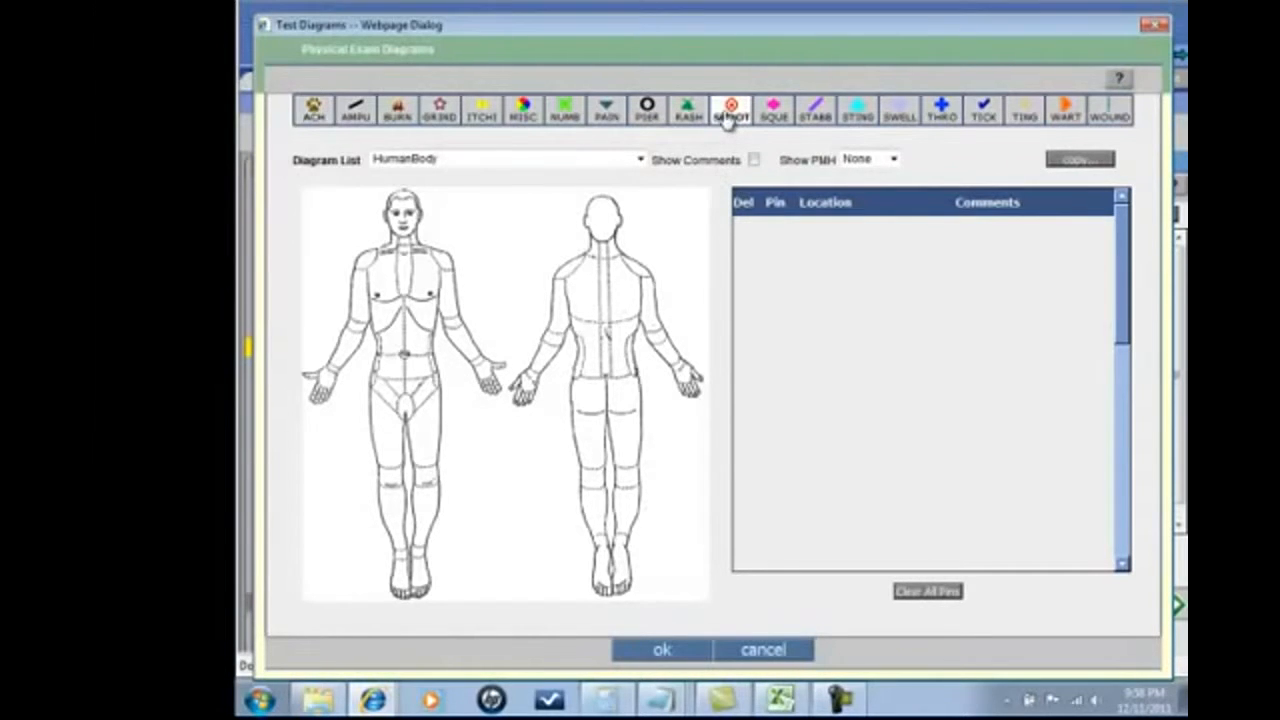
left_click(584, 276)
left_click(613, 344)
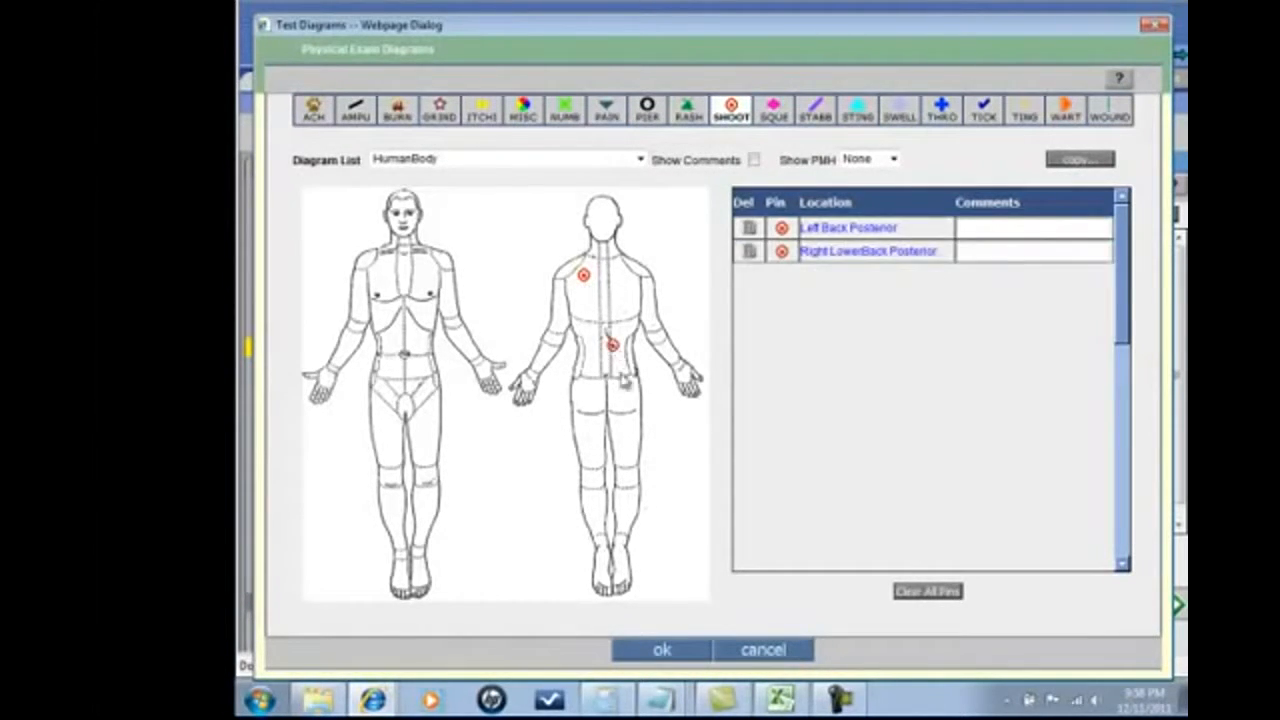
left_click(624, 421)
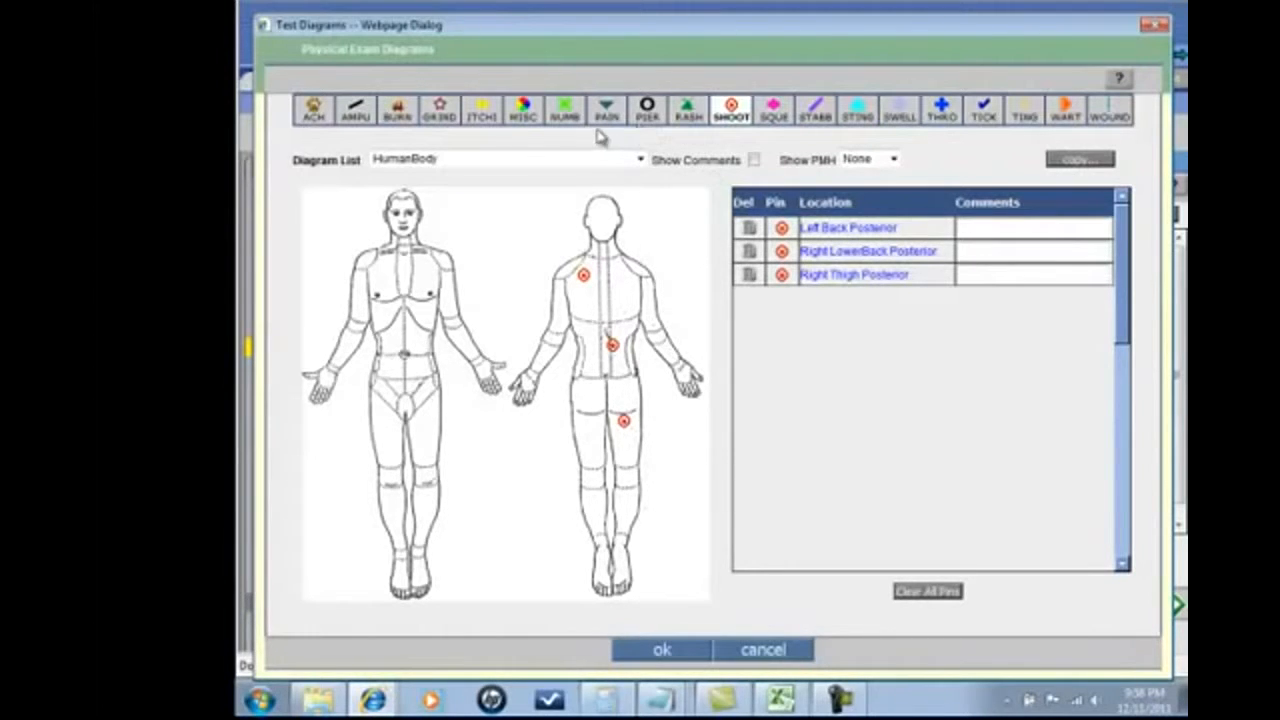
left_click(984, 255)
type("pain to touch")
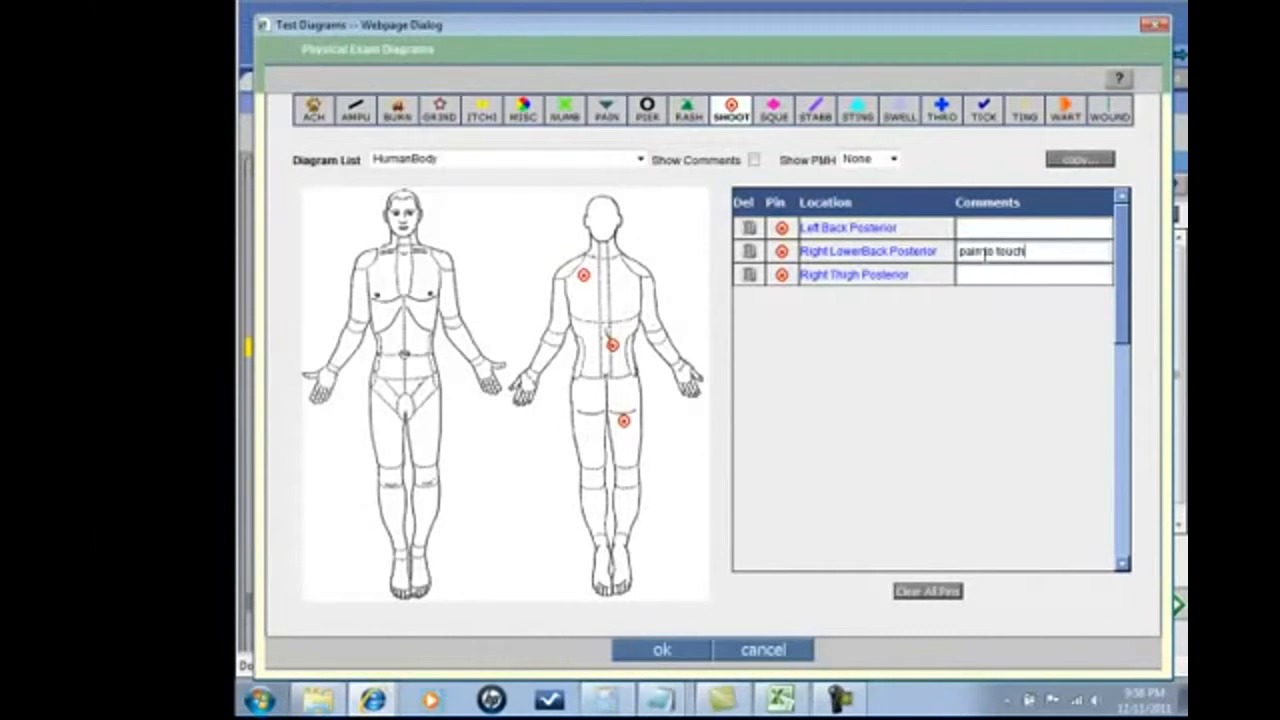
On the FaceRight diagram, place SWELL pins on the right parietal scalp and right occiput, and accept the exam diagrams
left_click(639, 160)
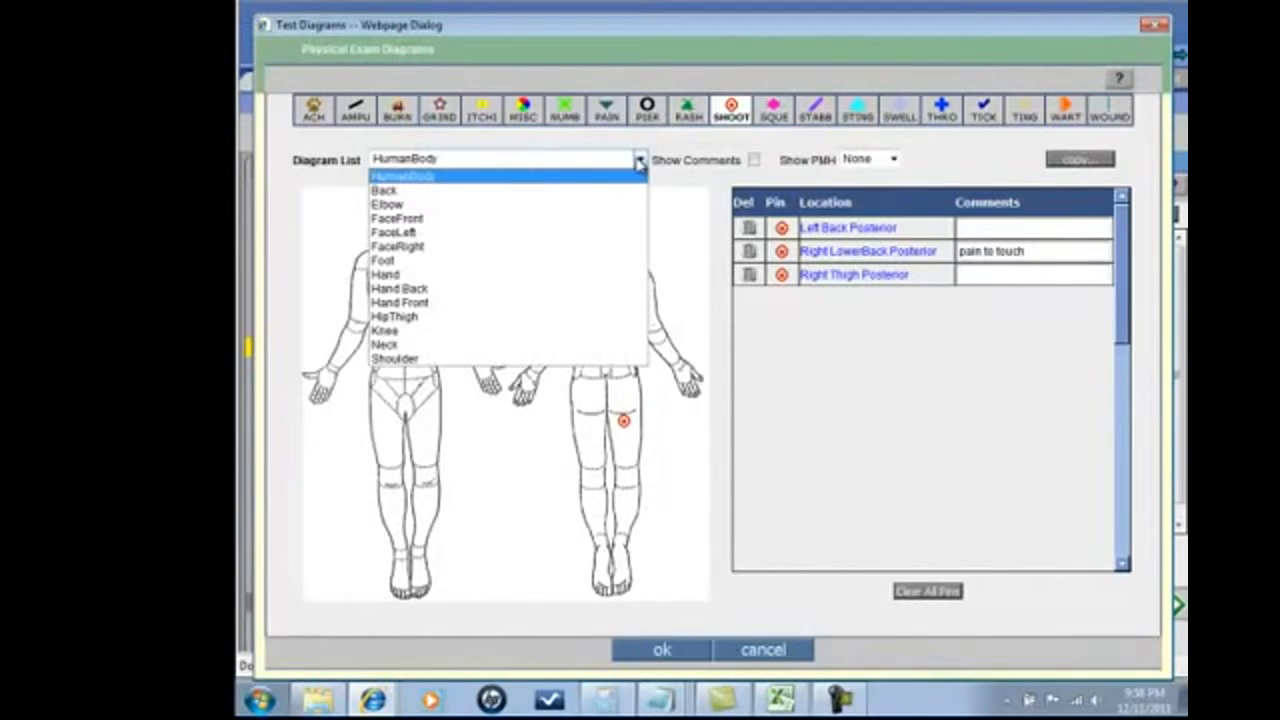
left_click(589, 248)
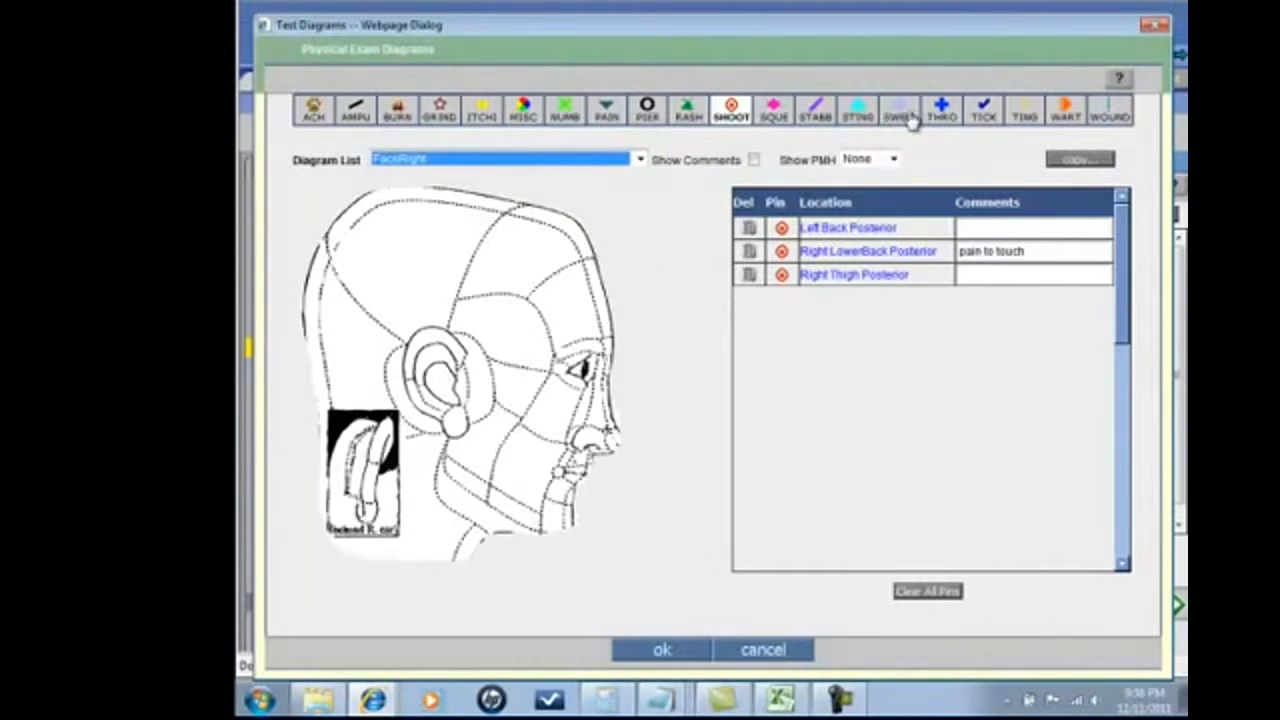
left_click(910, 117)
left_click(439, 289)
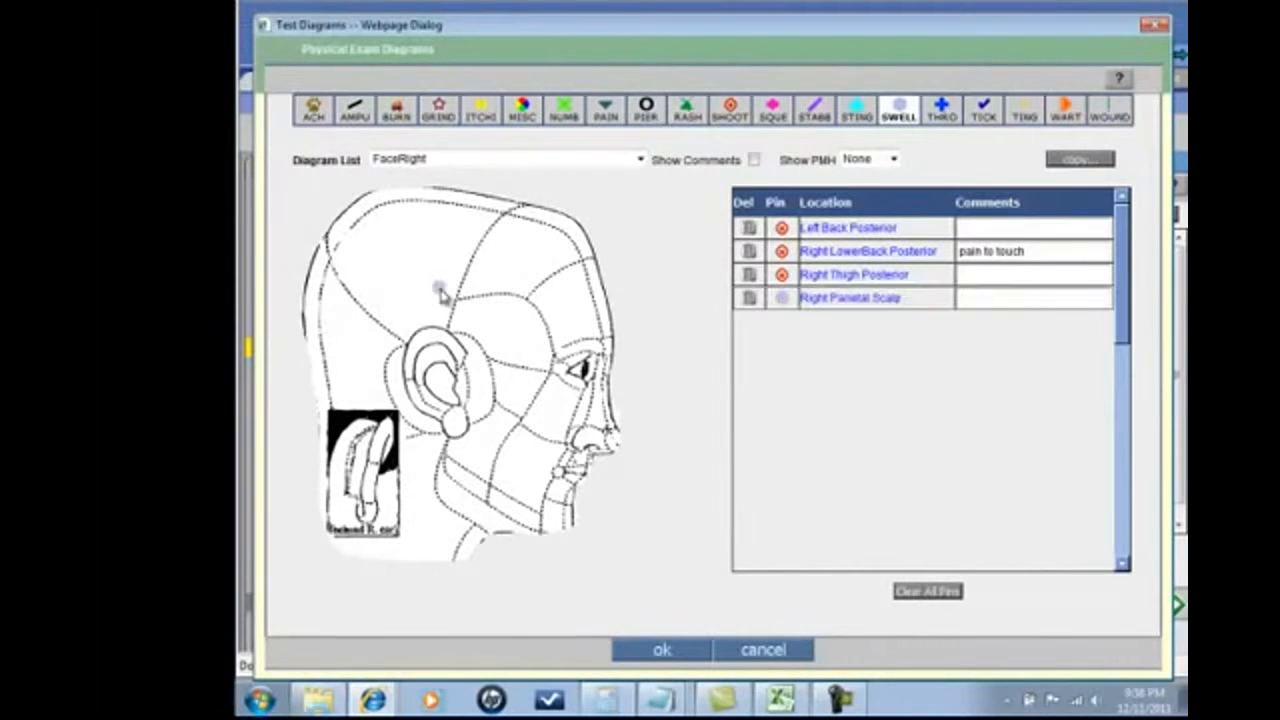
left_click(355, 334)
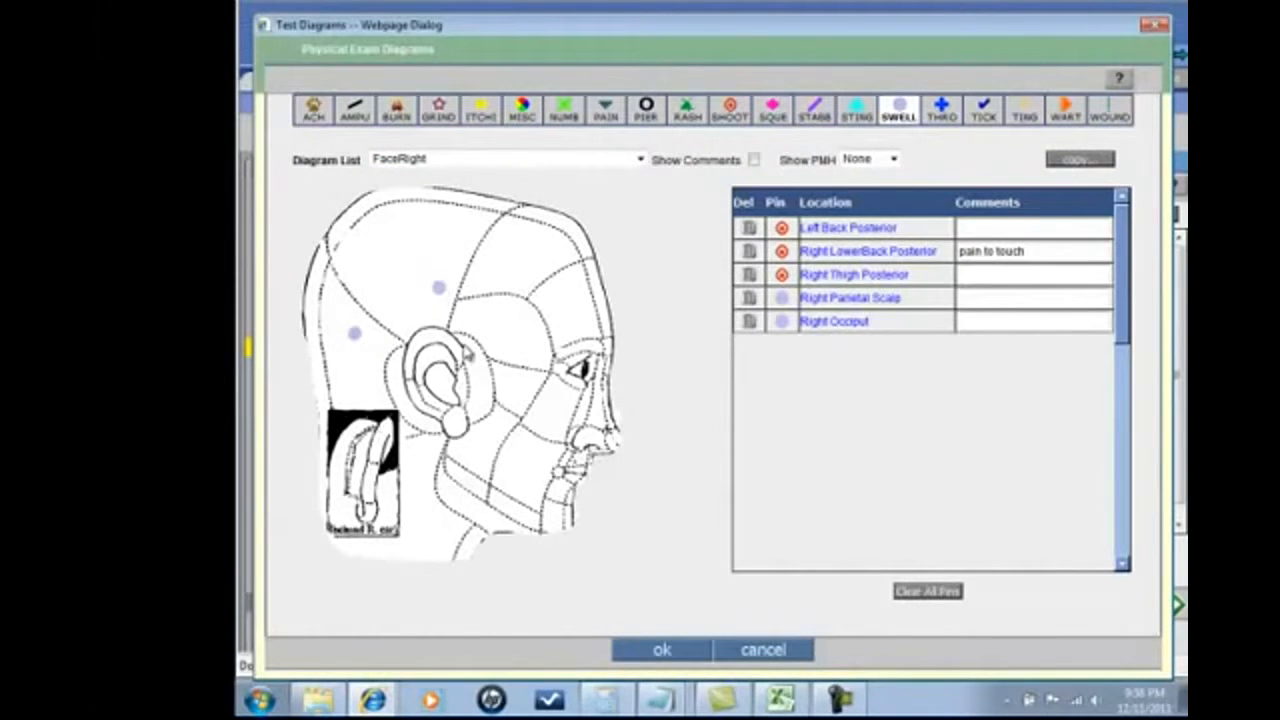
left_click(655, 652)
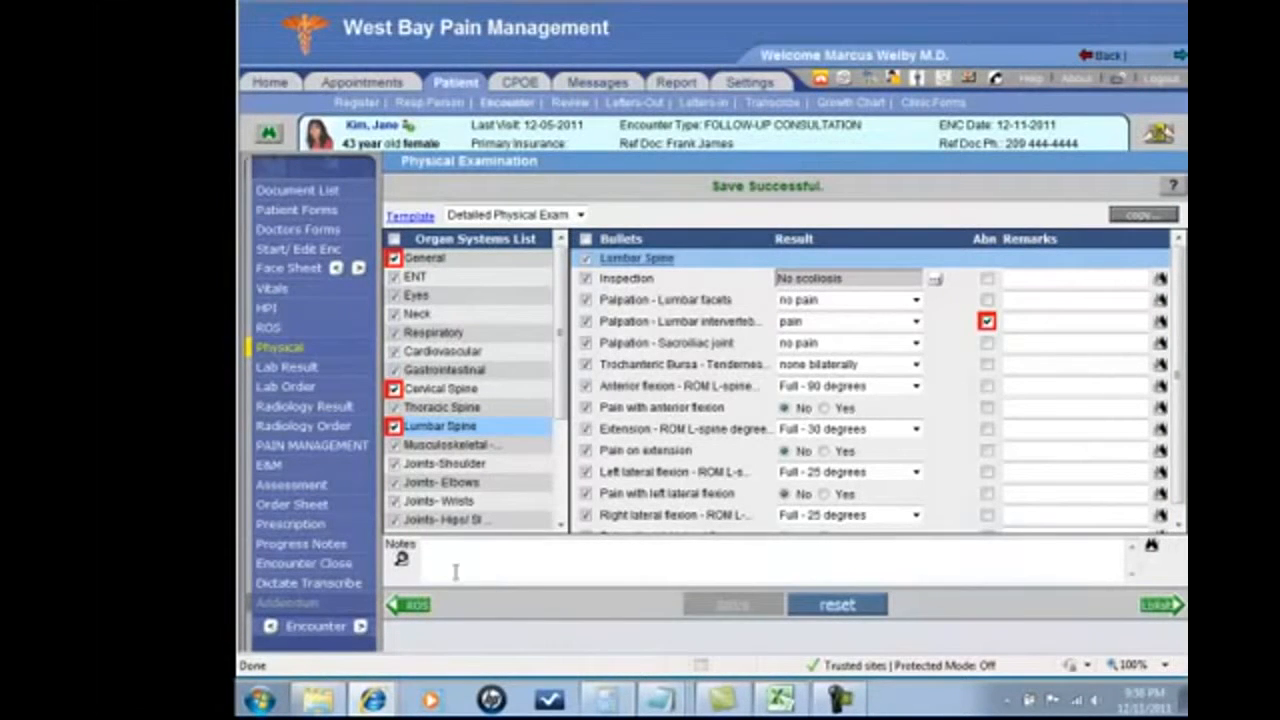
Open the encounter's progress note and read through its History of Present Illness, Allergy and Current Medication sections
mouse_move(338, 552)
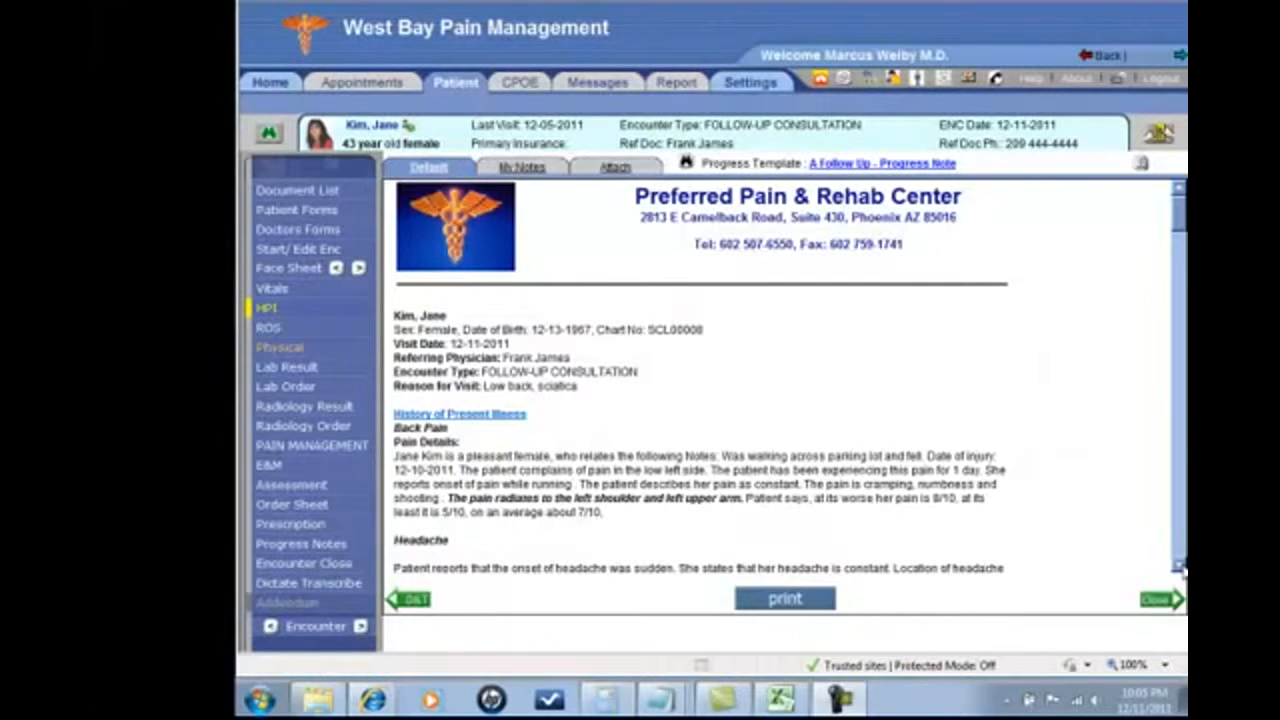
left_click(1179, 566)
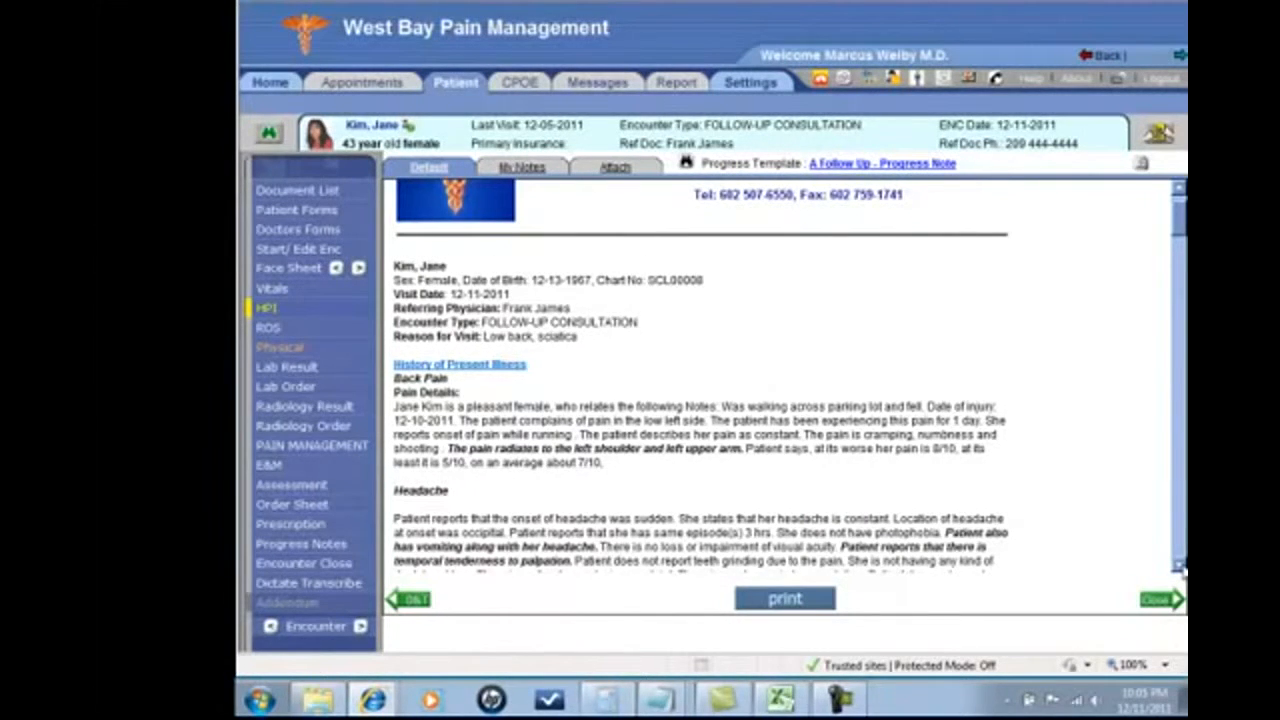
left_click(1179, 566)
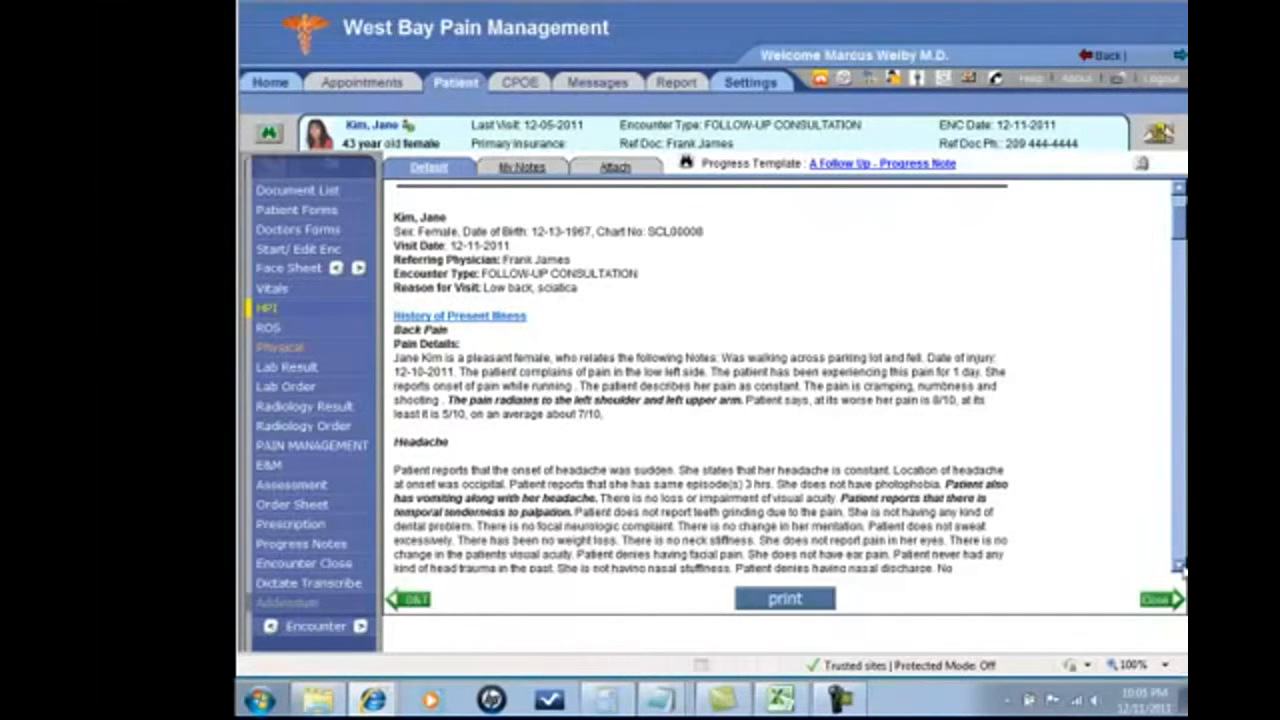
left_click(1179, 566)
left_click(1179, 566)
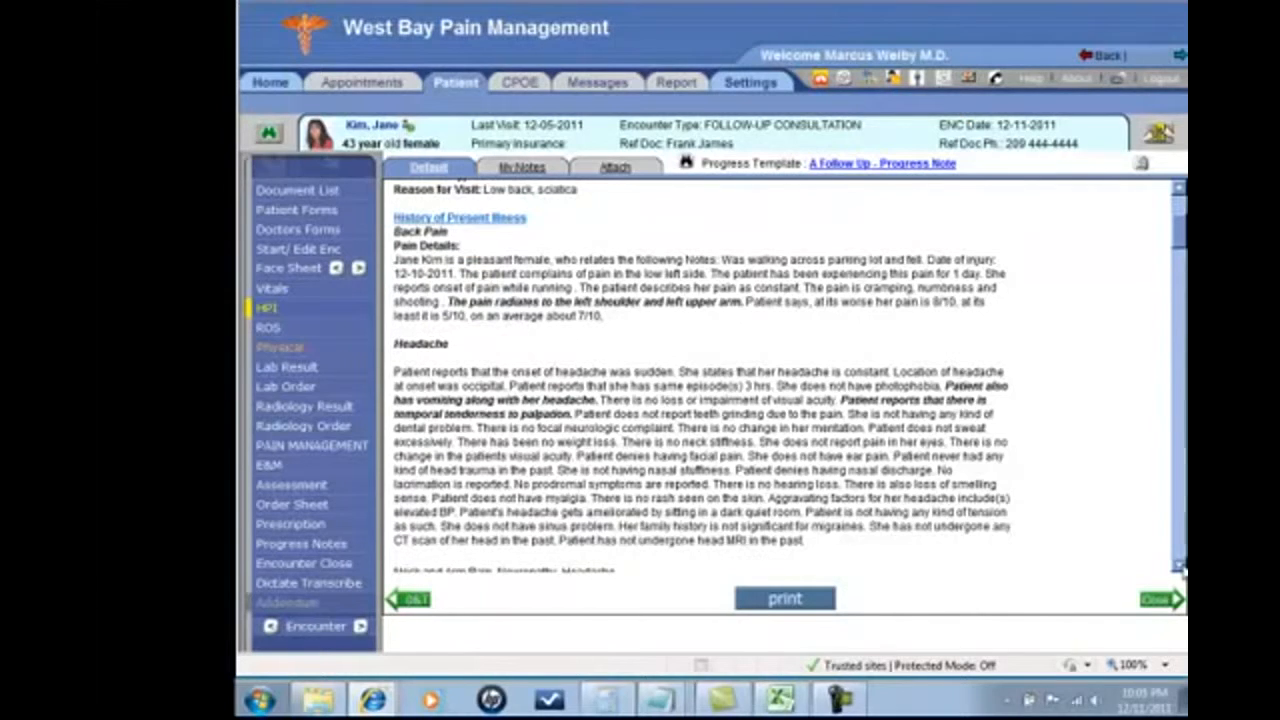
left_click(1179, 566)
left_click(1179, 566)
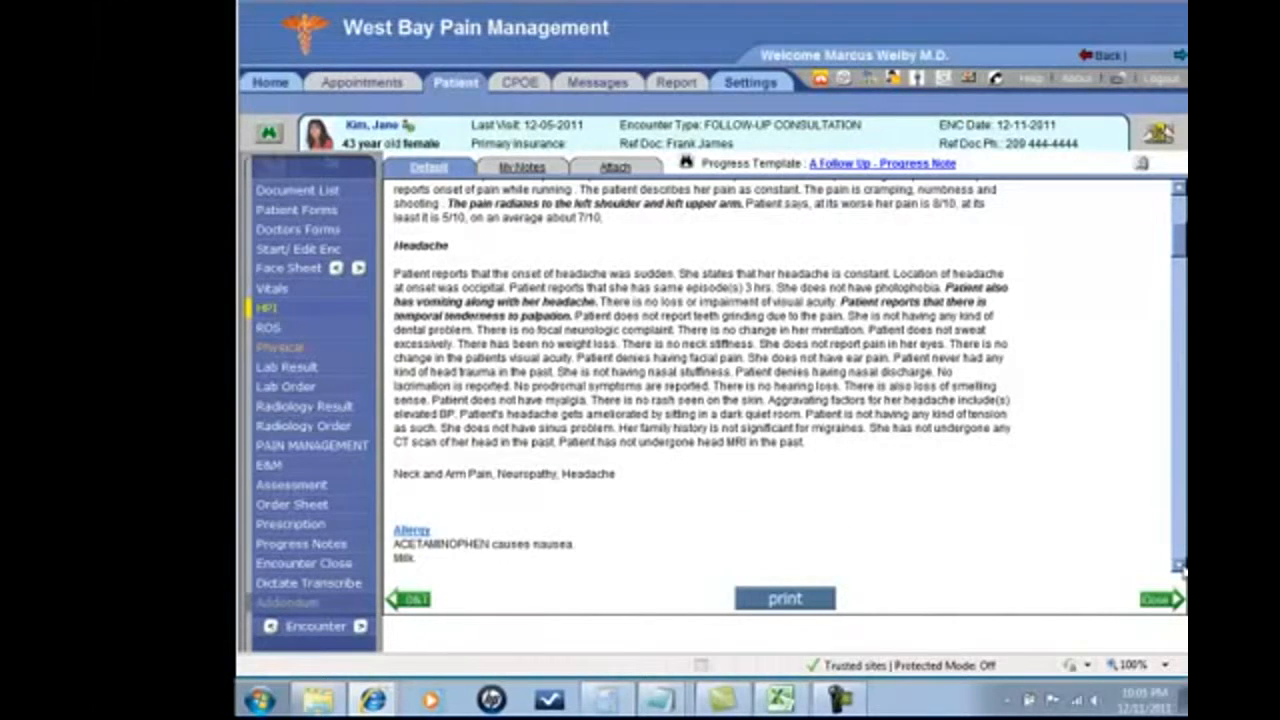
left_click(1179, 566)
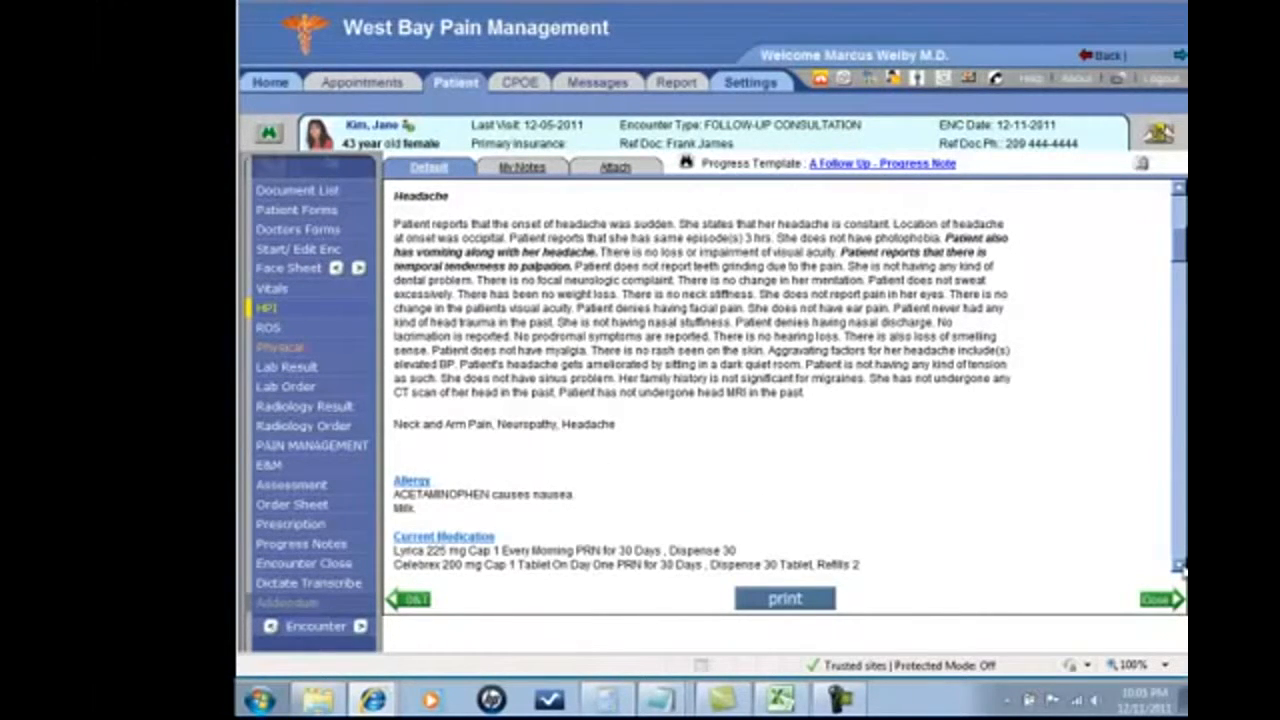
left_click(1179, 566)
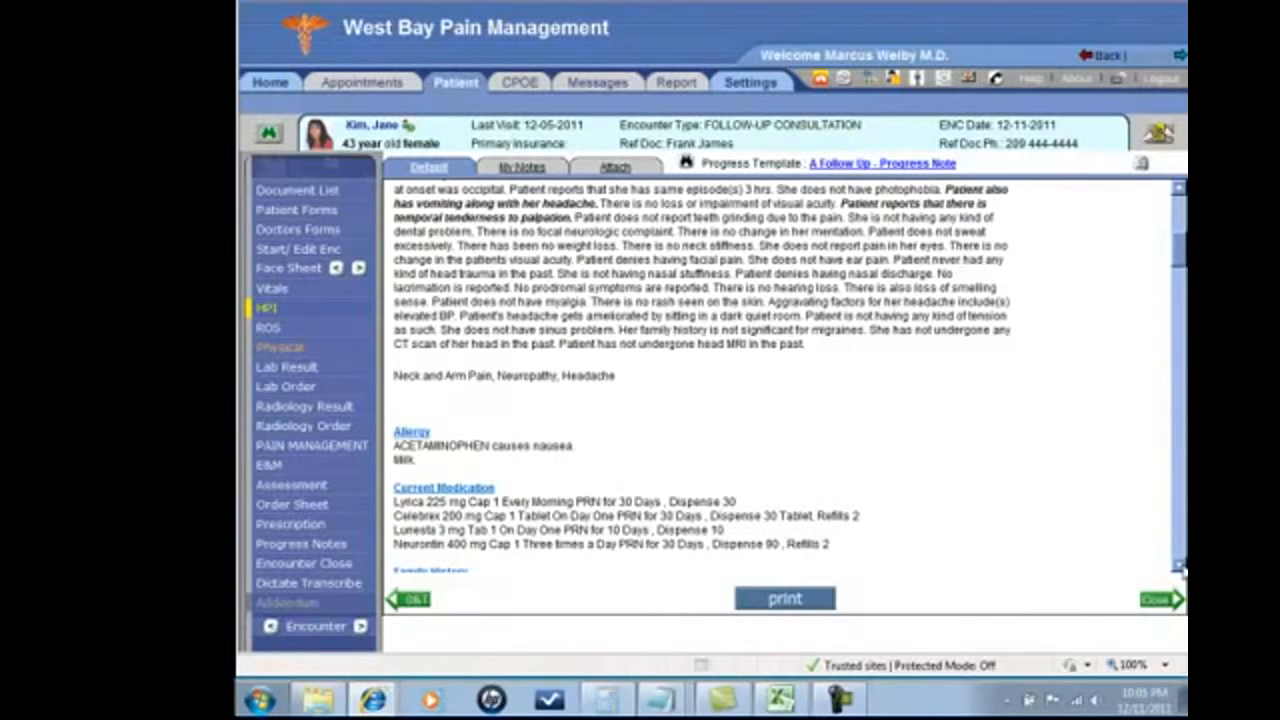
Review the progress note's Family History, Review of Systems, Physical Examination findings and pinned body diagram
left_click(1179, 566)
left_click(1179, 566)
left_click(1179, 566)
left_click(1179, 566)
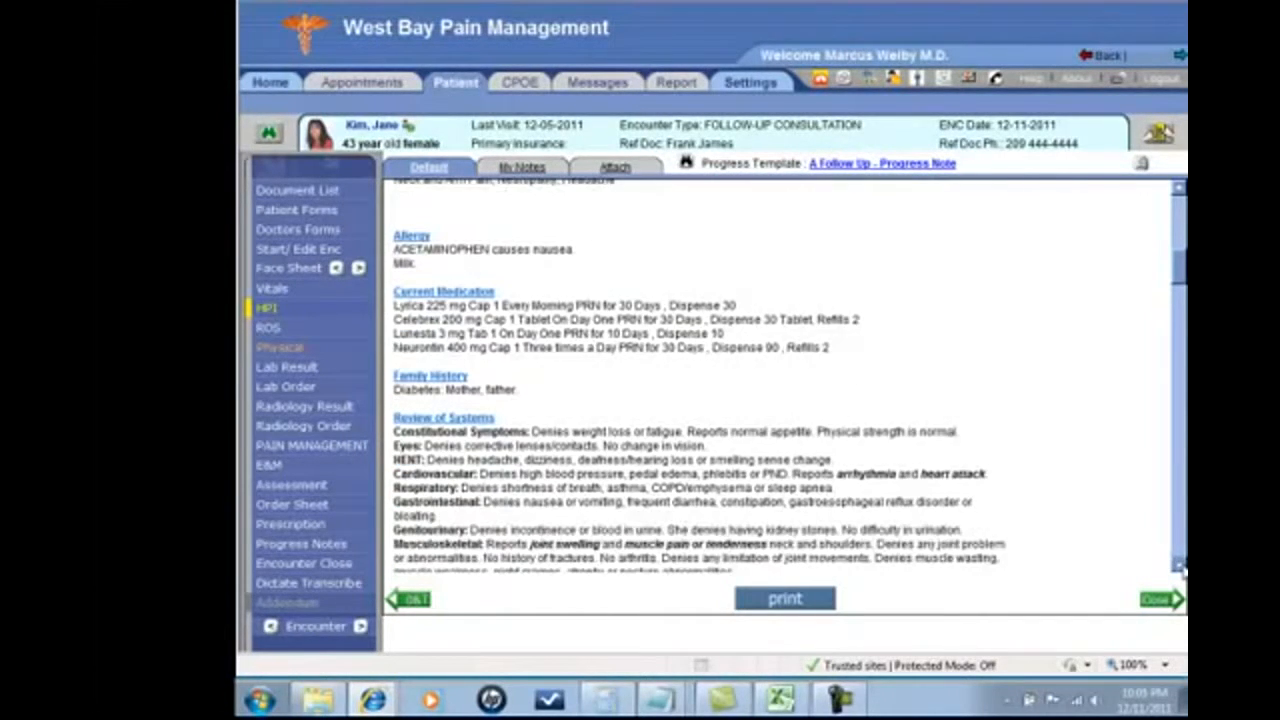
left_click(1179, 566)
left_click(1179, 566)
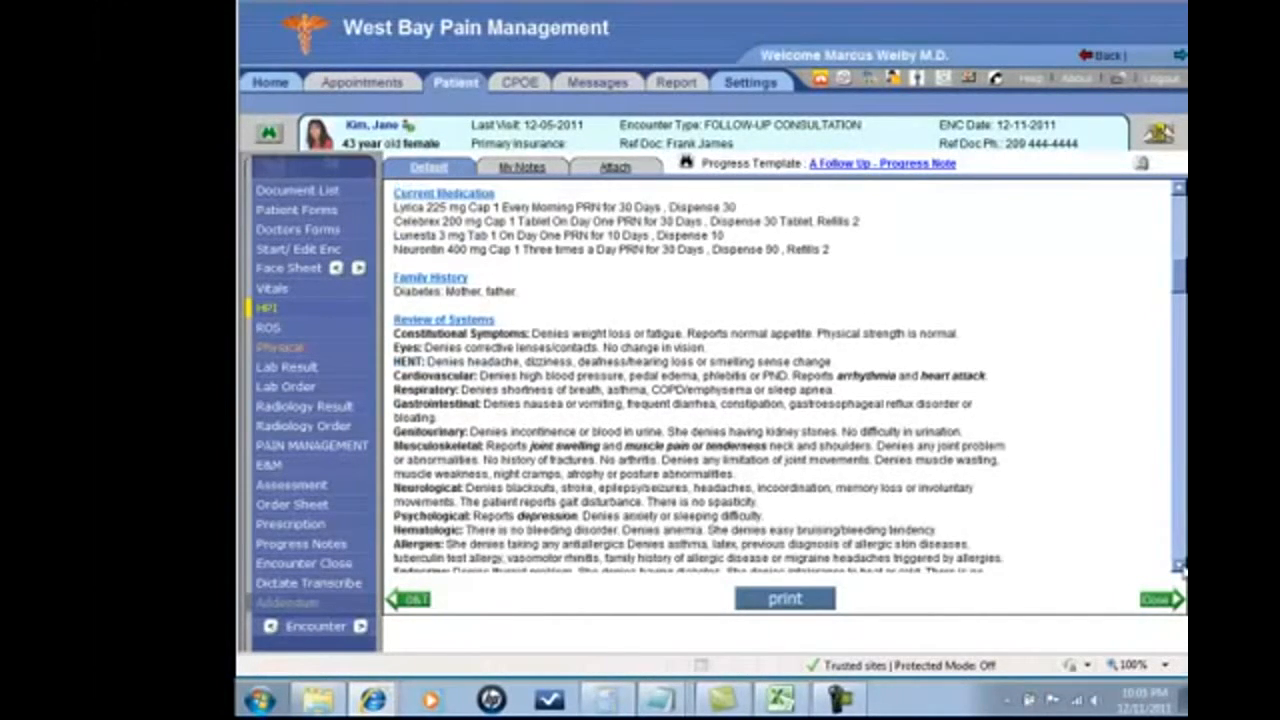
left_click(1179, 566)
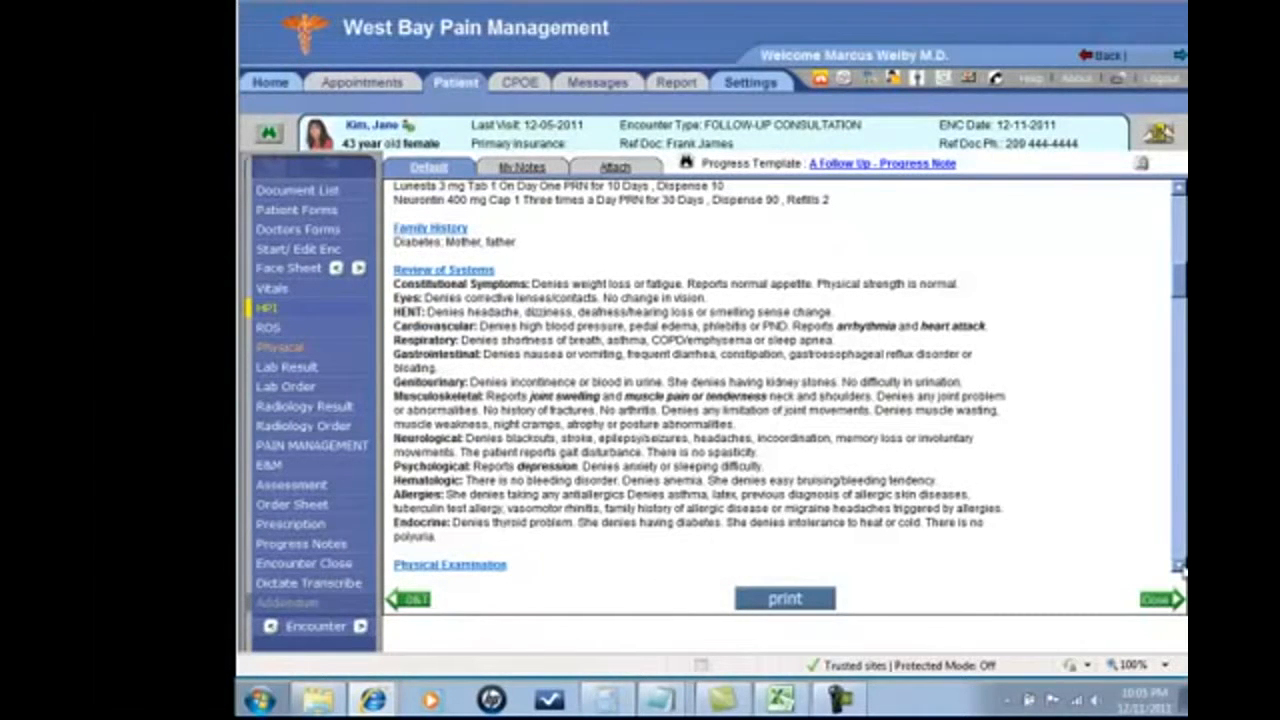
left_click(1179, 566)
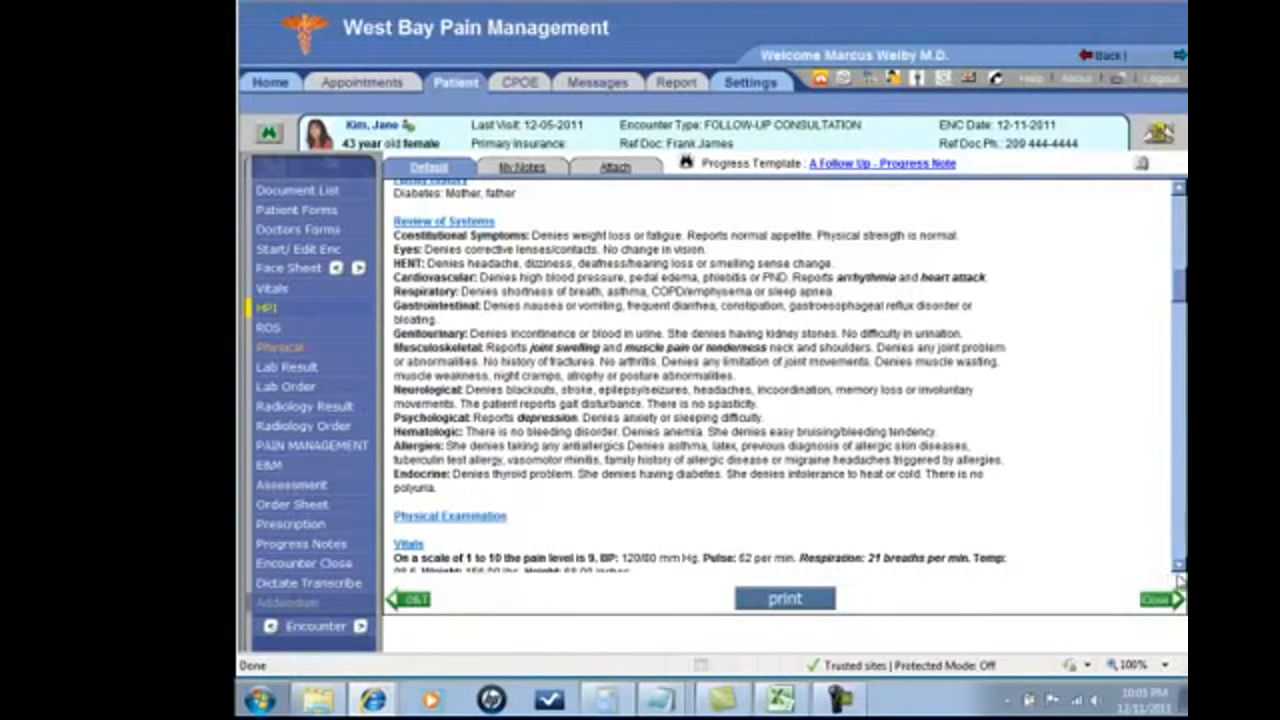
scroll(1180, 577, "down", 6)
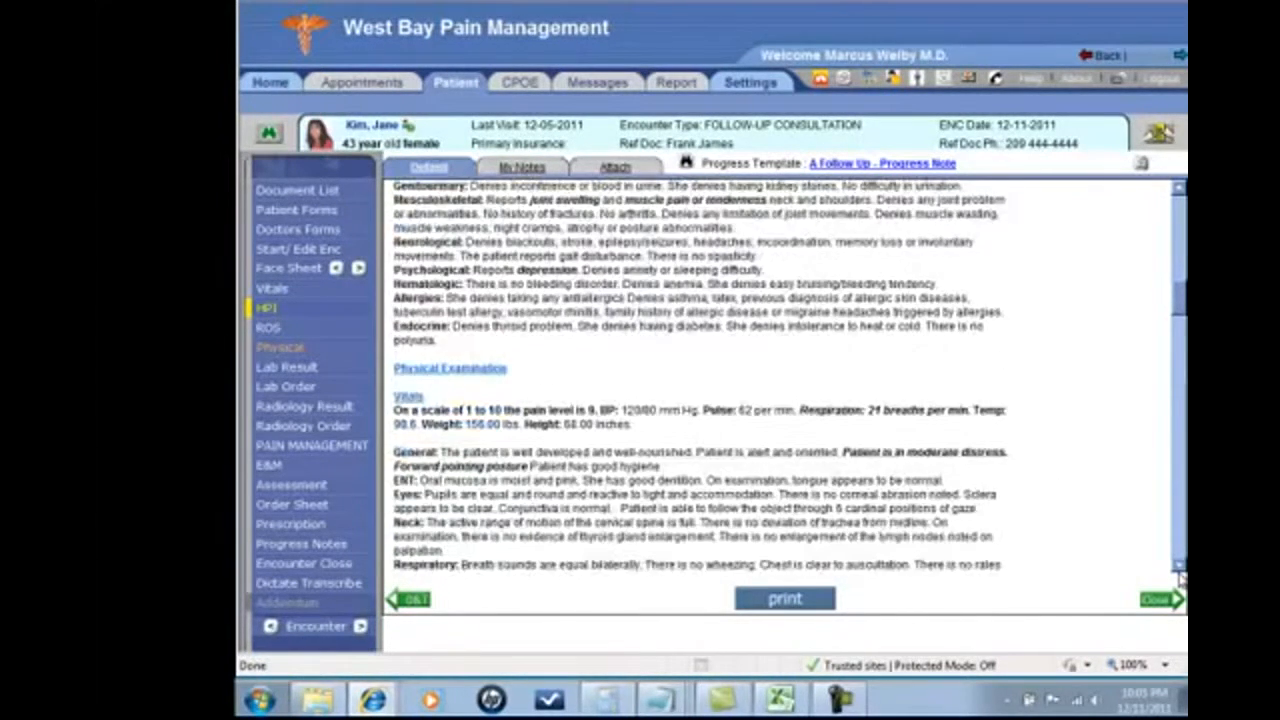
scroll(1180, 577, "down", 5)
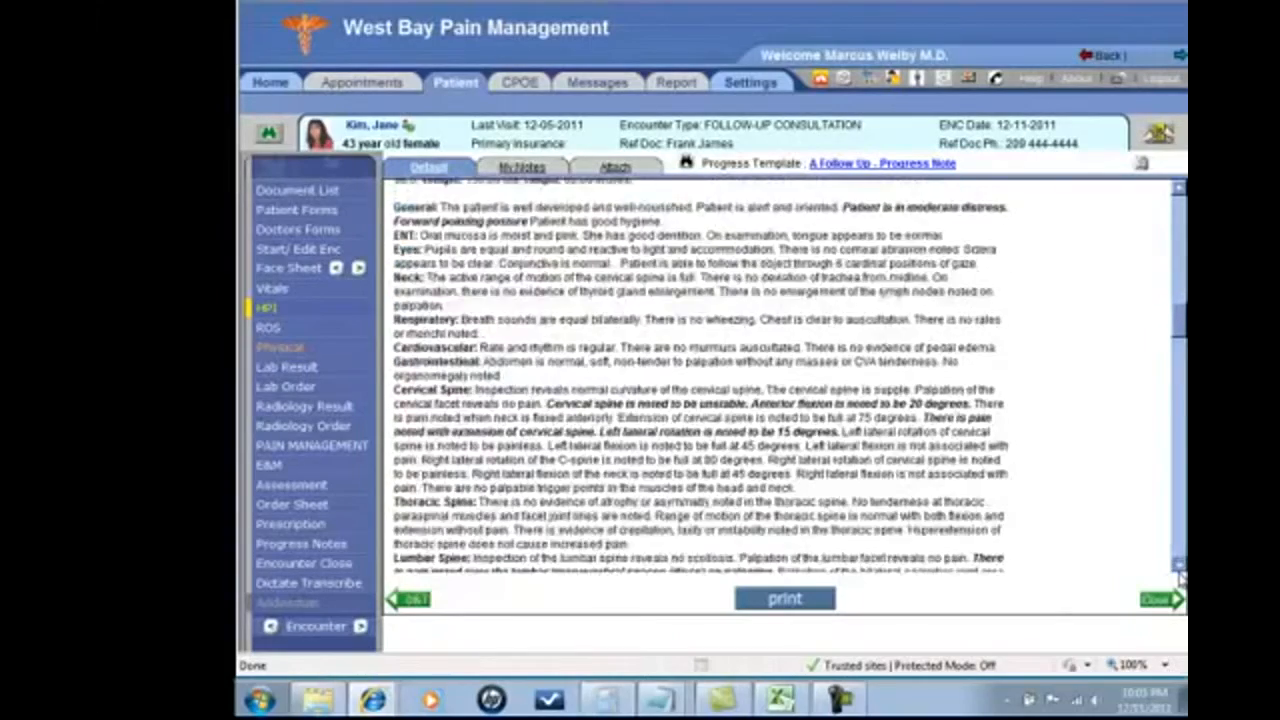
scroll(1180, 577, "down", 8)
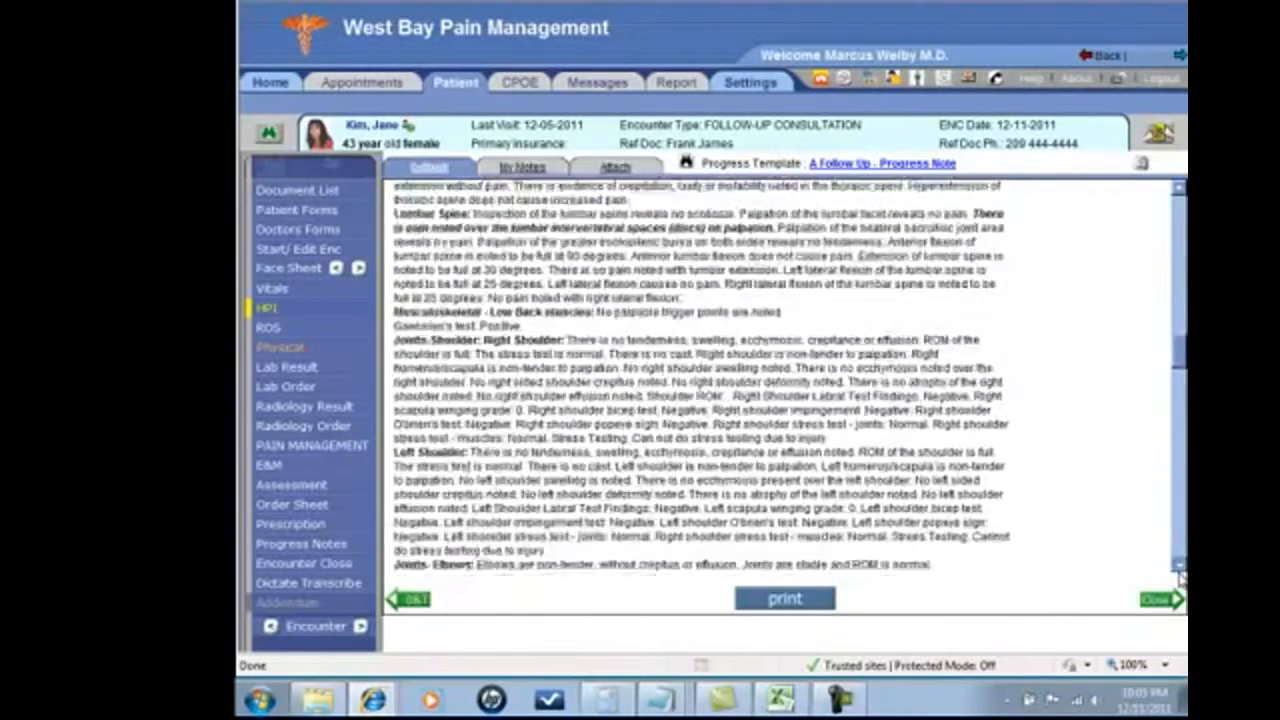
scroll(1180, 577, "down", 10)
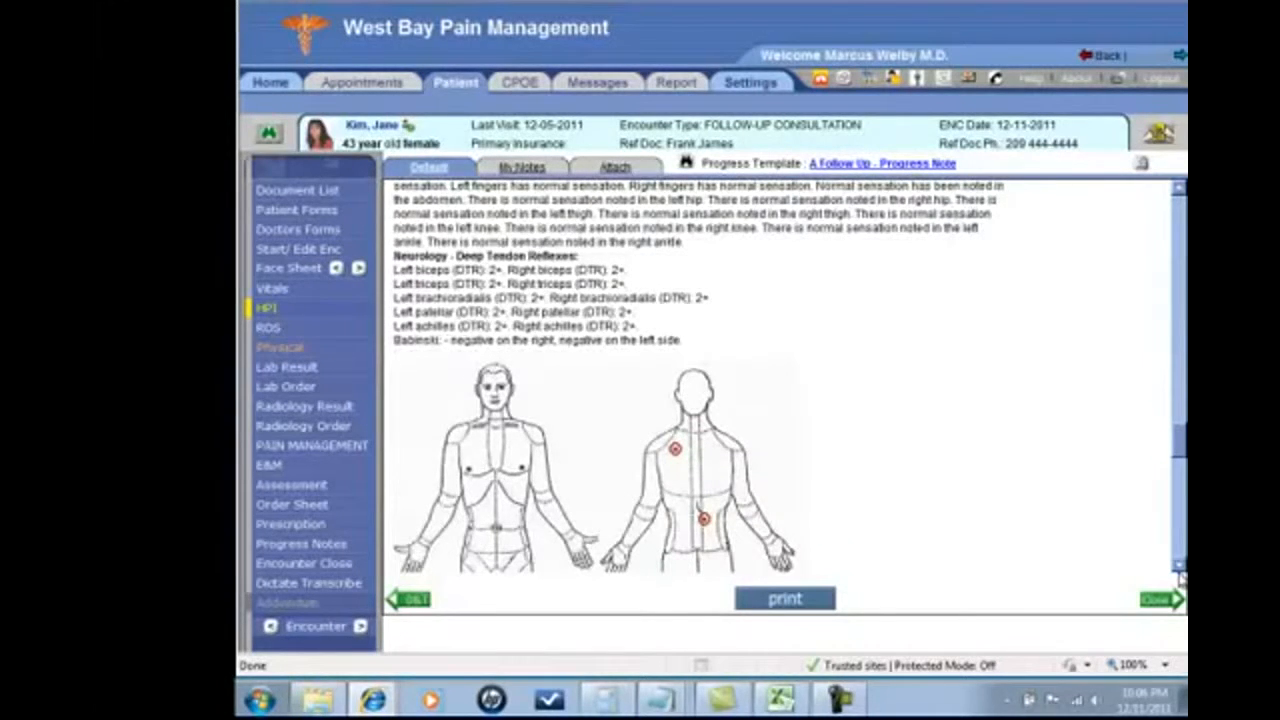
Examine the progress note's remaining body diagram, its table of pinned areas and comments, and the pinned head diagram
scroll(1180, 577, "down", 8)
scroll(1181, 578, "down", 6)
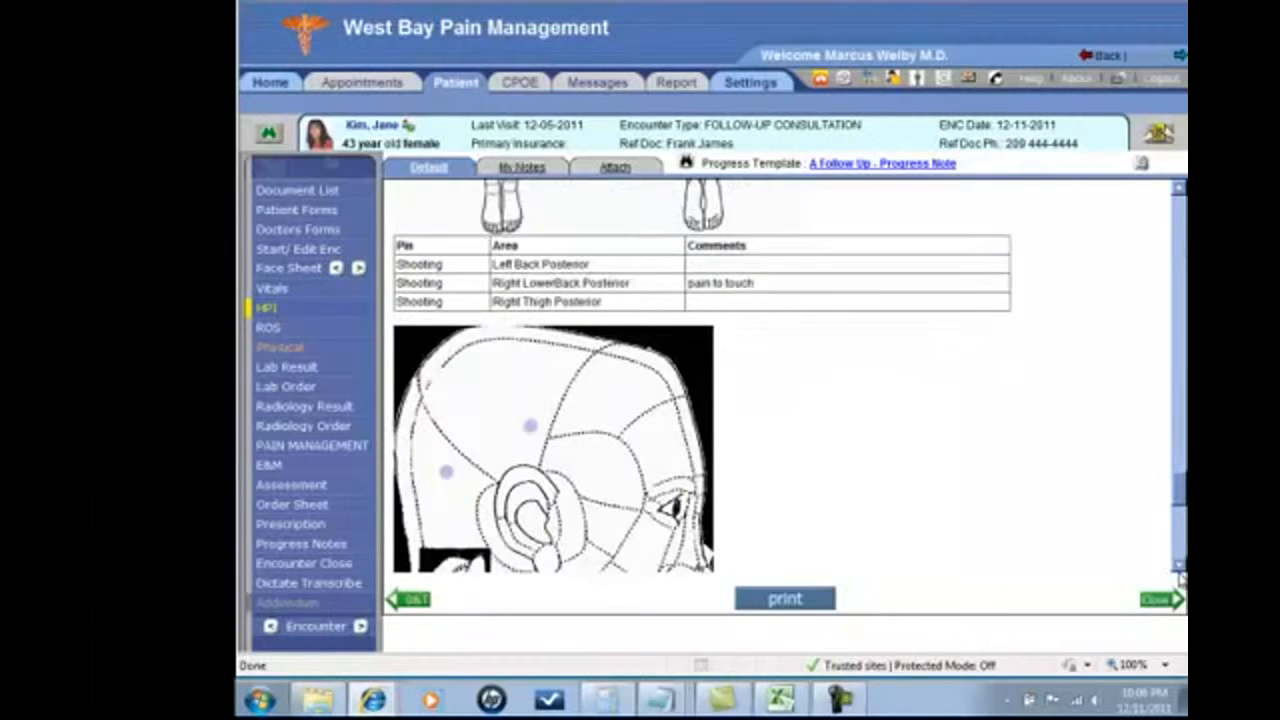
In the encounter's Assessment, add the ICD diagnoses Lumbar Root Injury (953.2) and Classical Migraine (346.00), searching all ICD codes for migraine
left_click(318, 486)
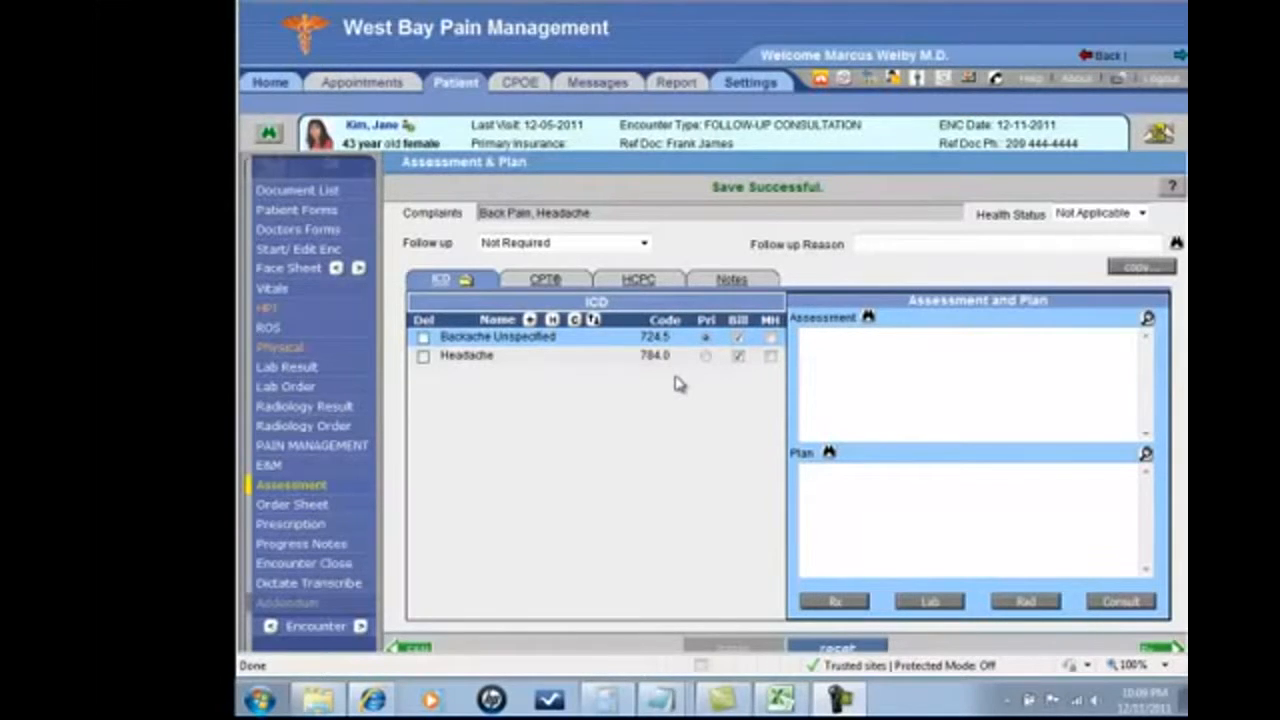
left_click(531, 324)
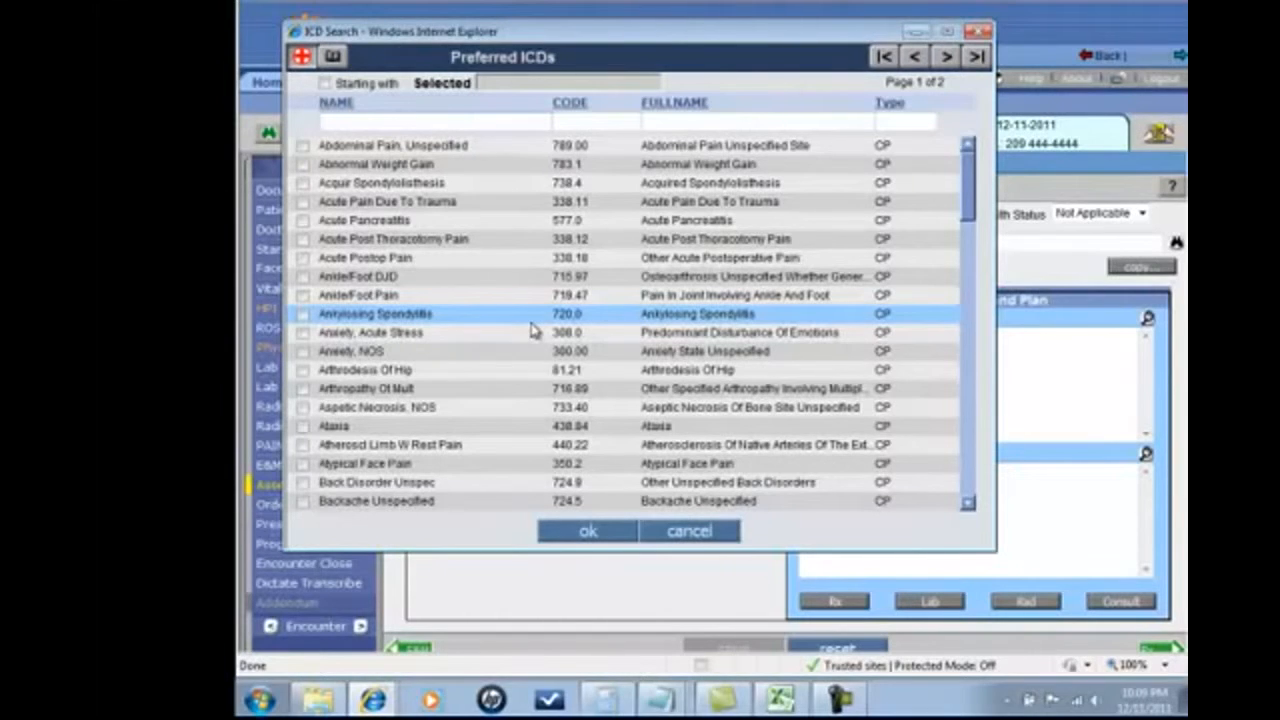
type("lumbar")
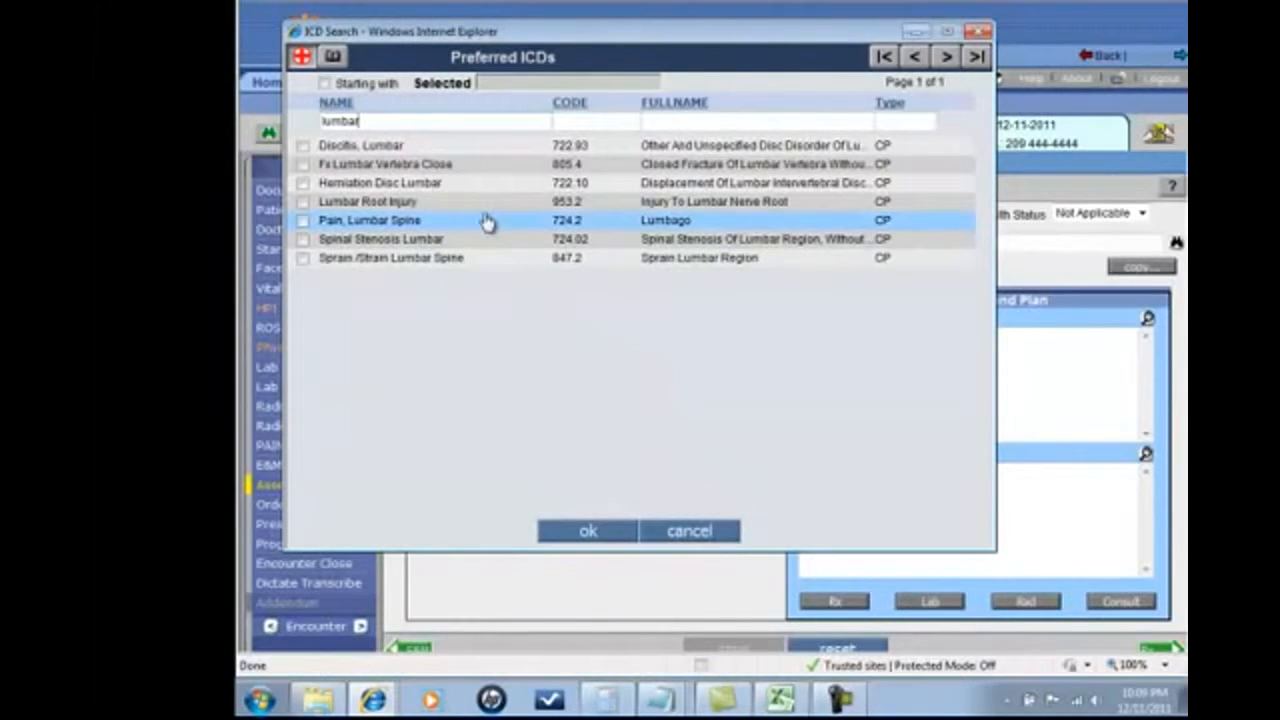
left_click(486, 208)
key("ctrl+a")
type("migraine")
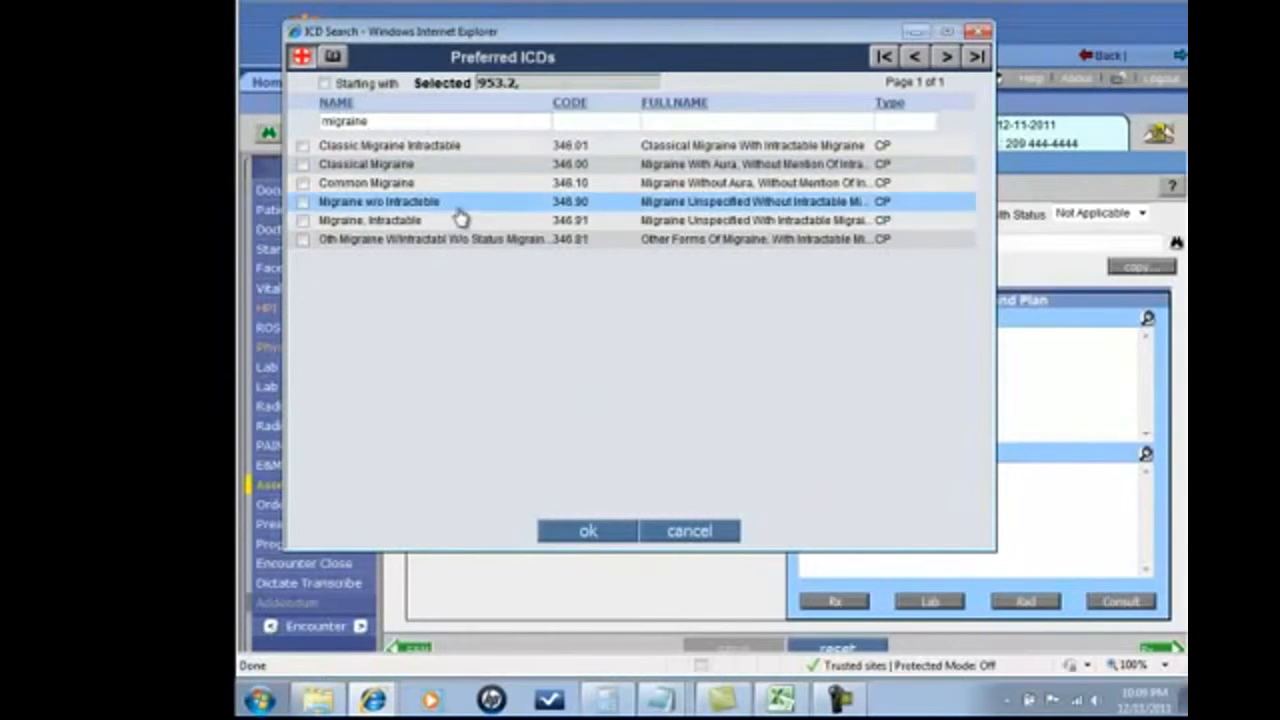
left_click(338, 66)
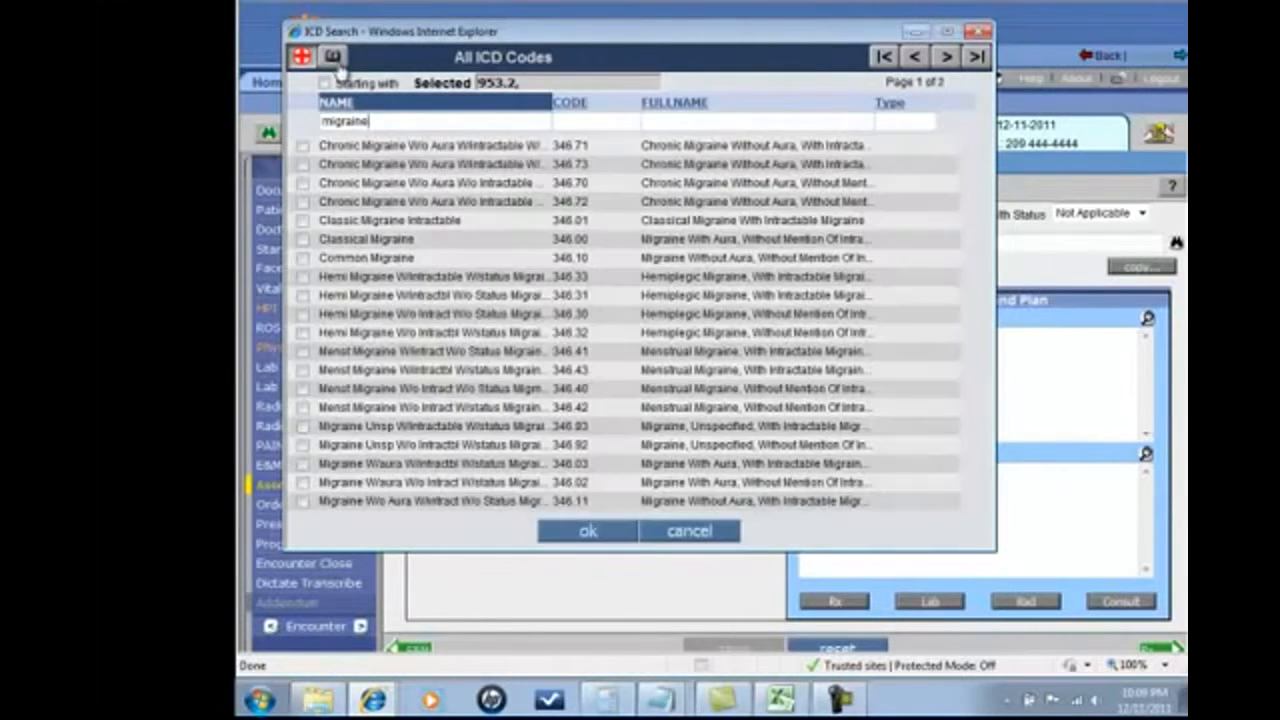
left_click(368, 248)
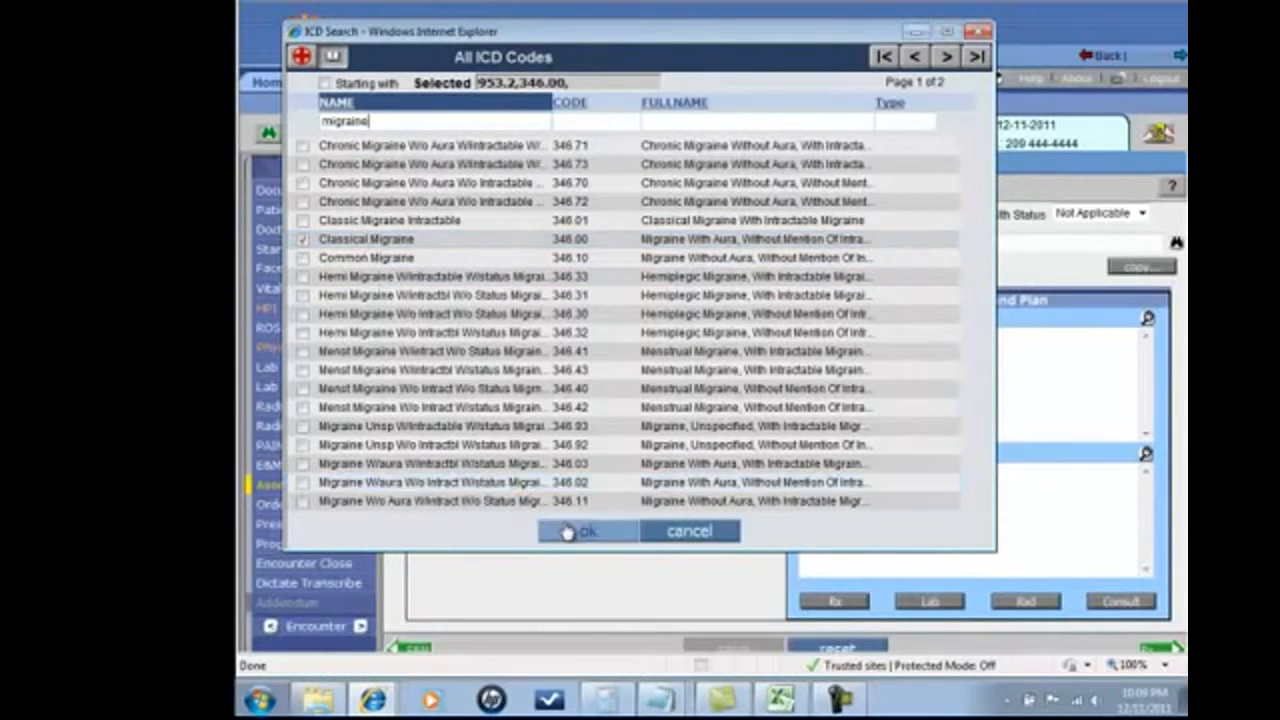
left_click(571, 531)
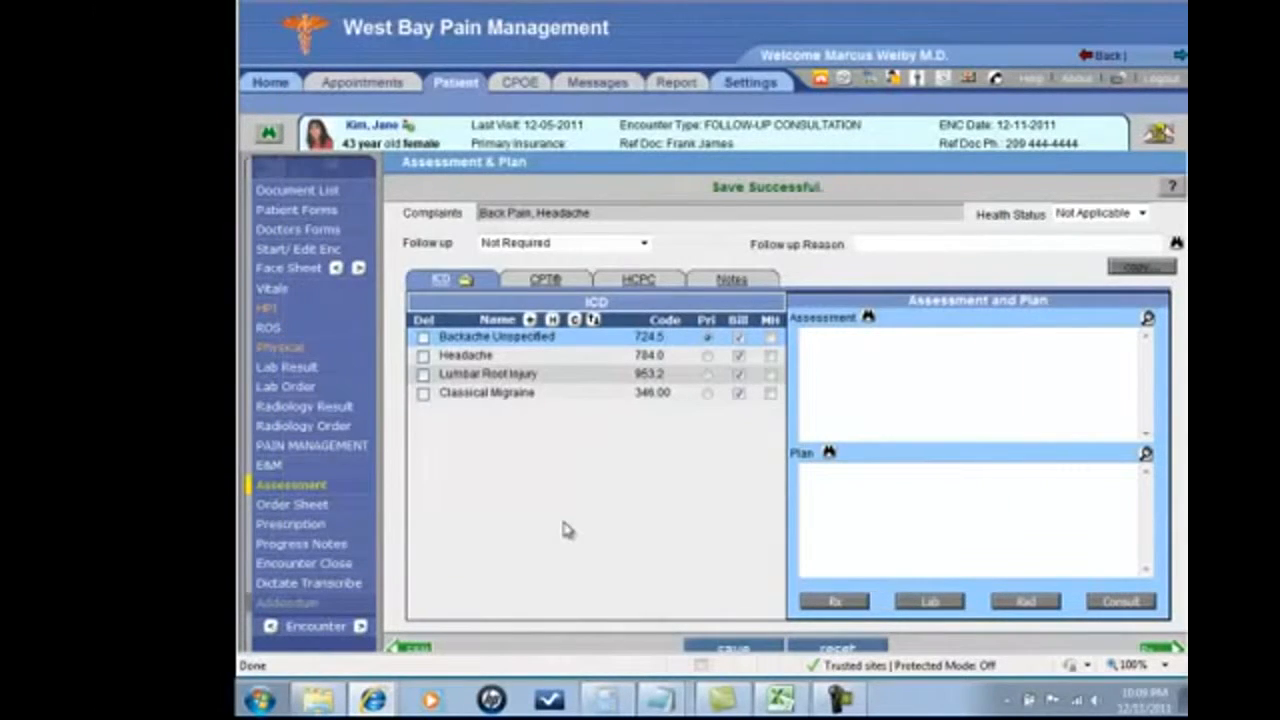
Make Lumbar Root Injury the primary diagnosis, delete Backache Unspecified and Headache, and save the assessment
left_click(707, 377)
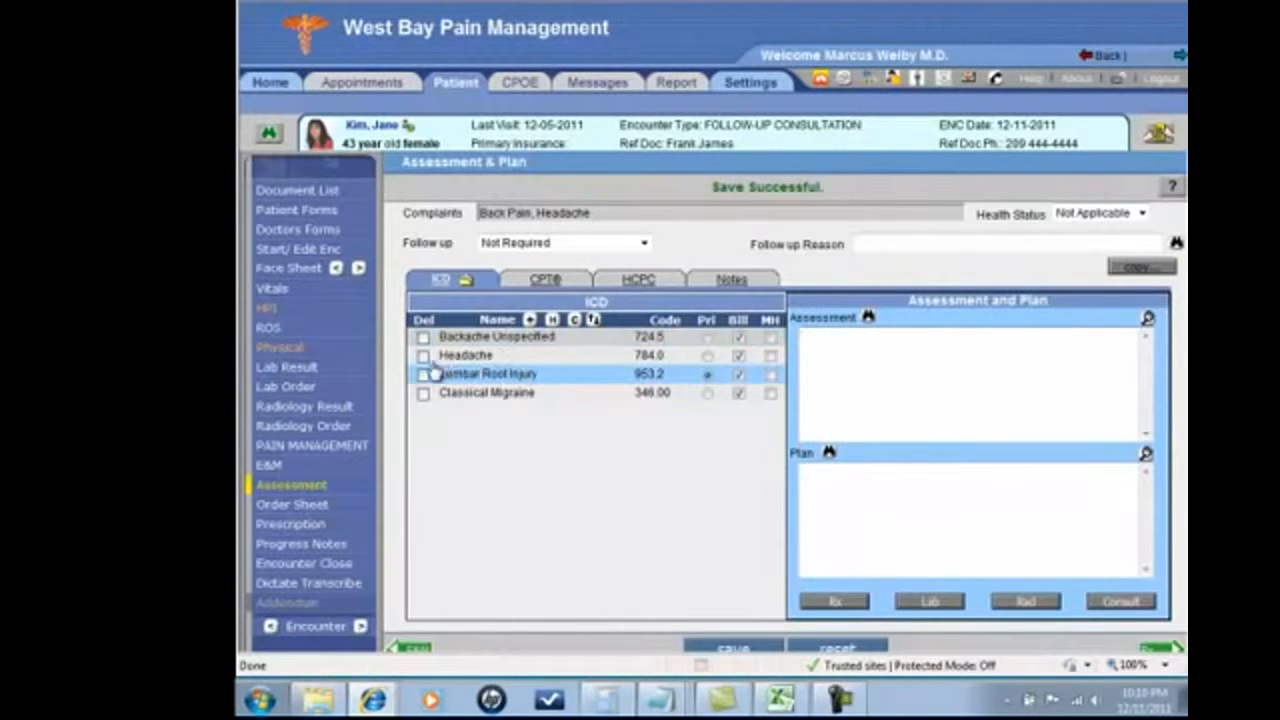
left_click(423, 355)
left_click(423, 337)
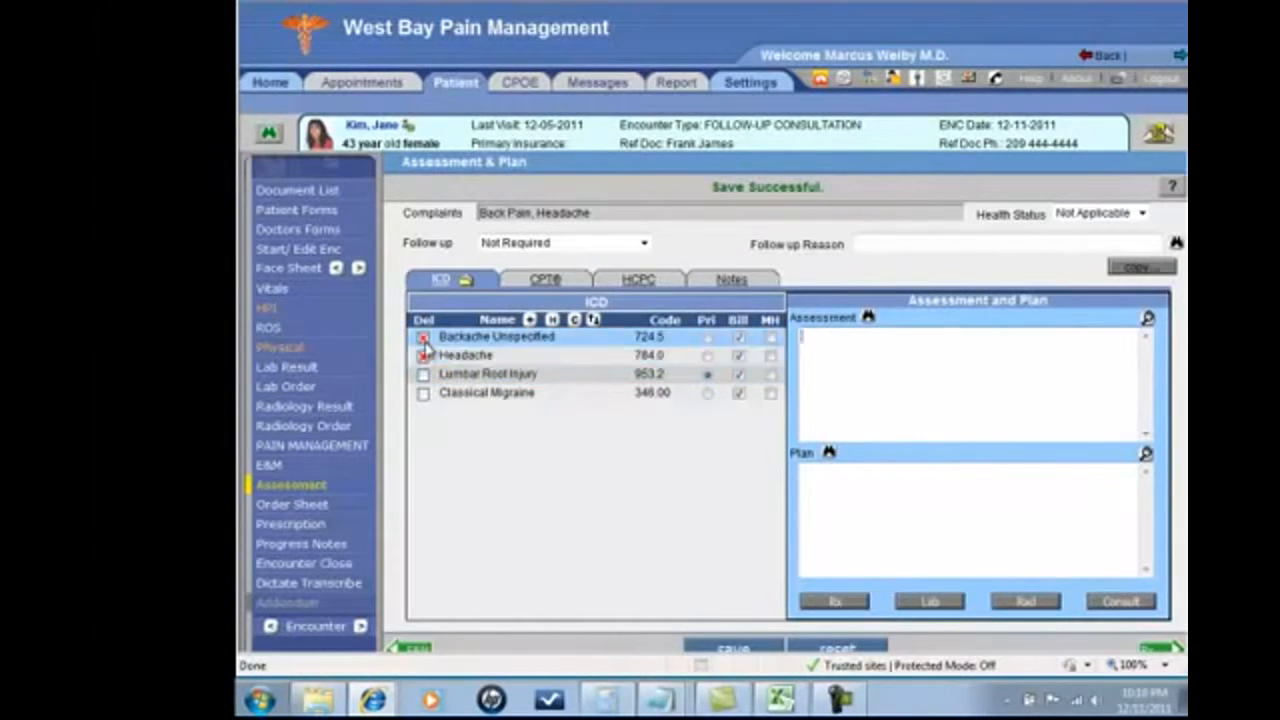
left_click(718, 650)
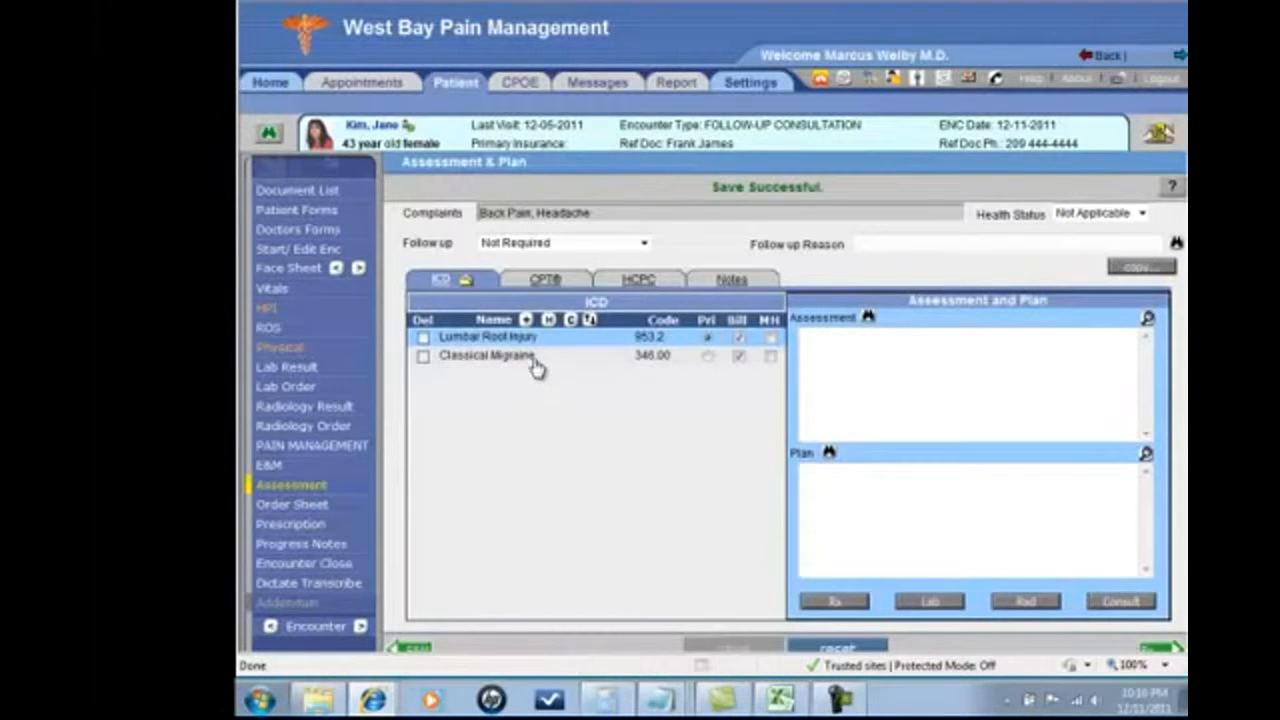
Insert the Low Back Pain phrase "Back pain secondary to - Positional kyphosis" as the assessment for Lumbar Root Injury
left_click(535, 366)
left_click(534, 343)
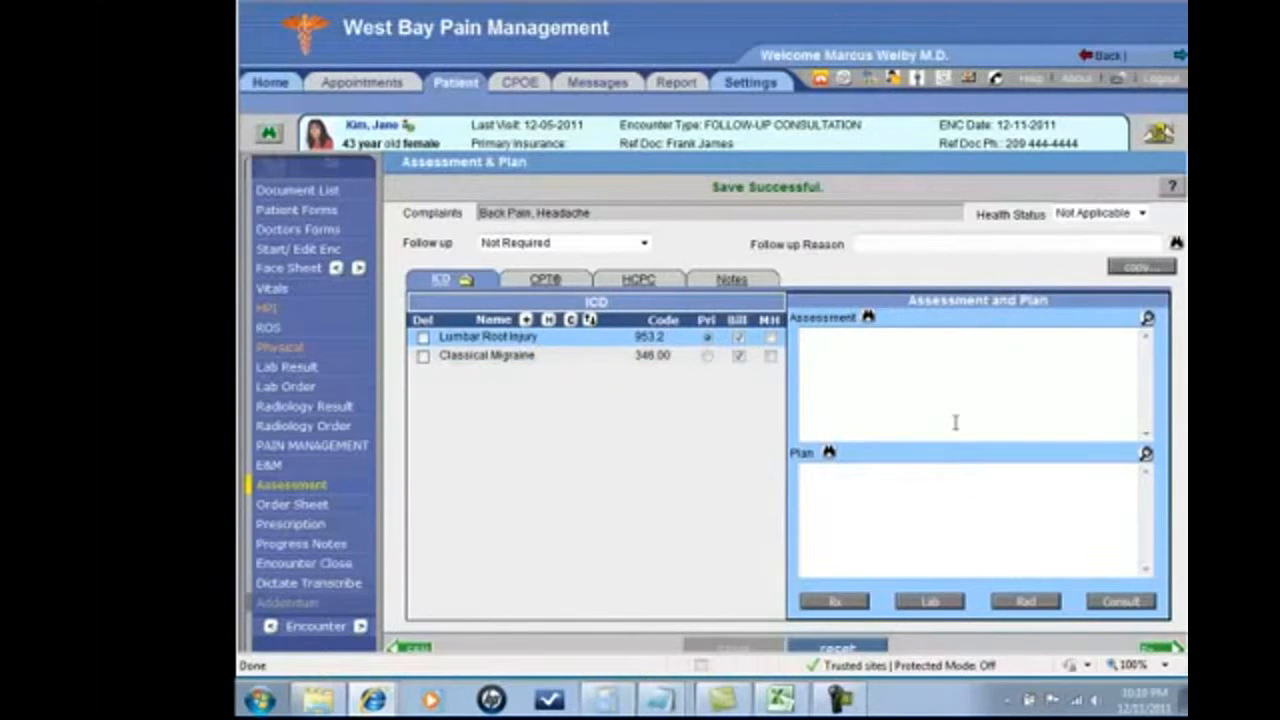
left_click(867, 320)
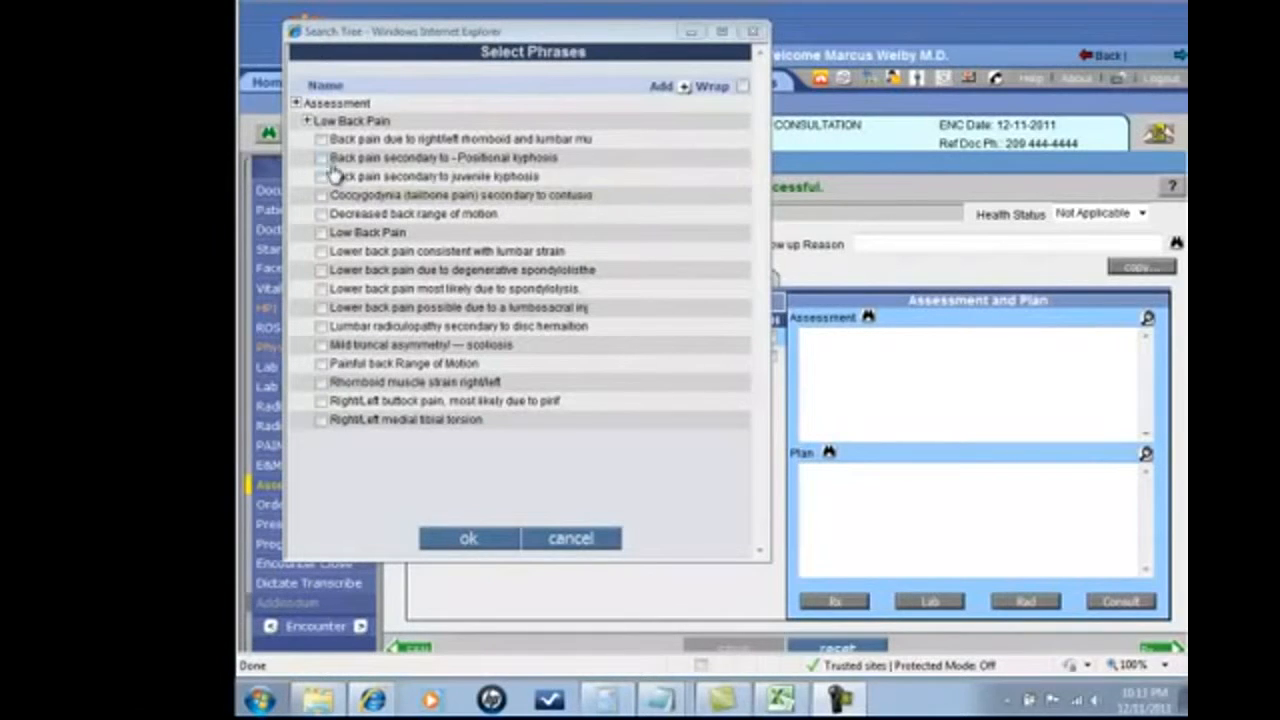
left_click(321, 159)
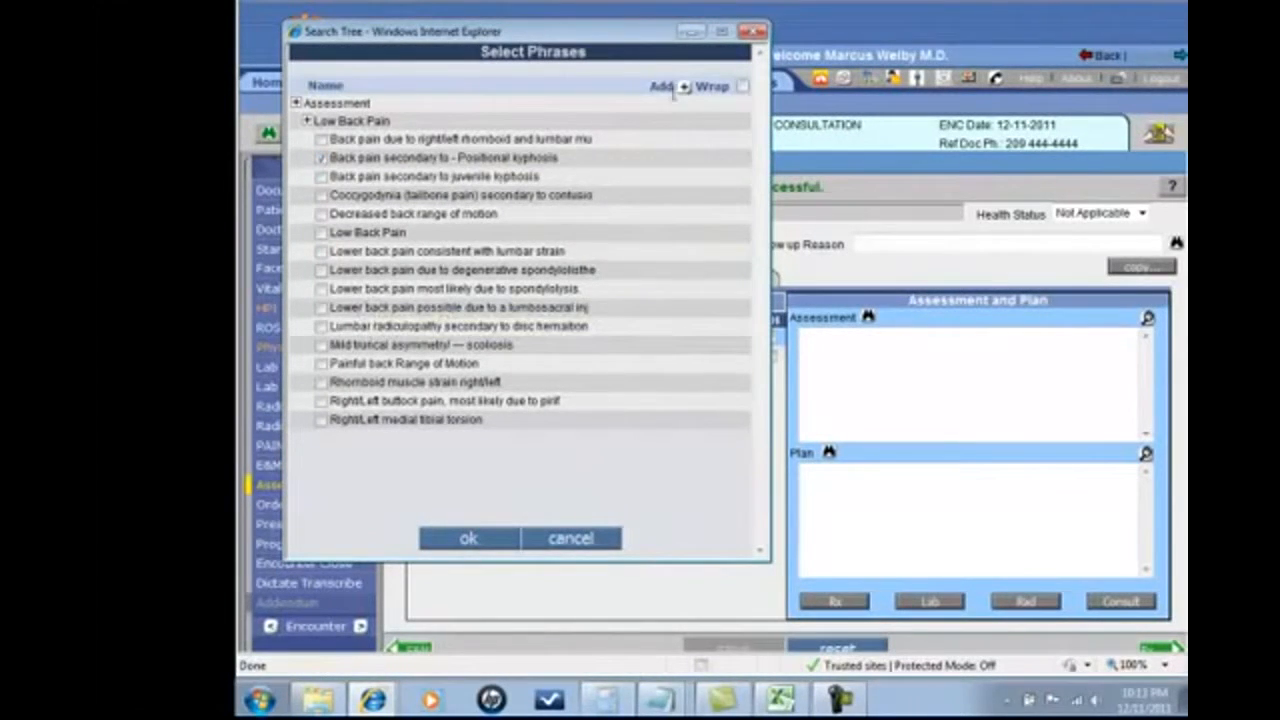
left_click(470, 540)
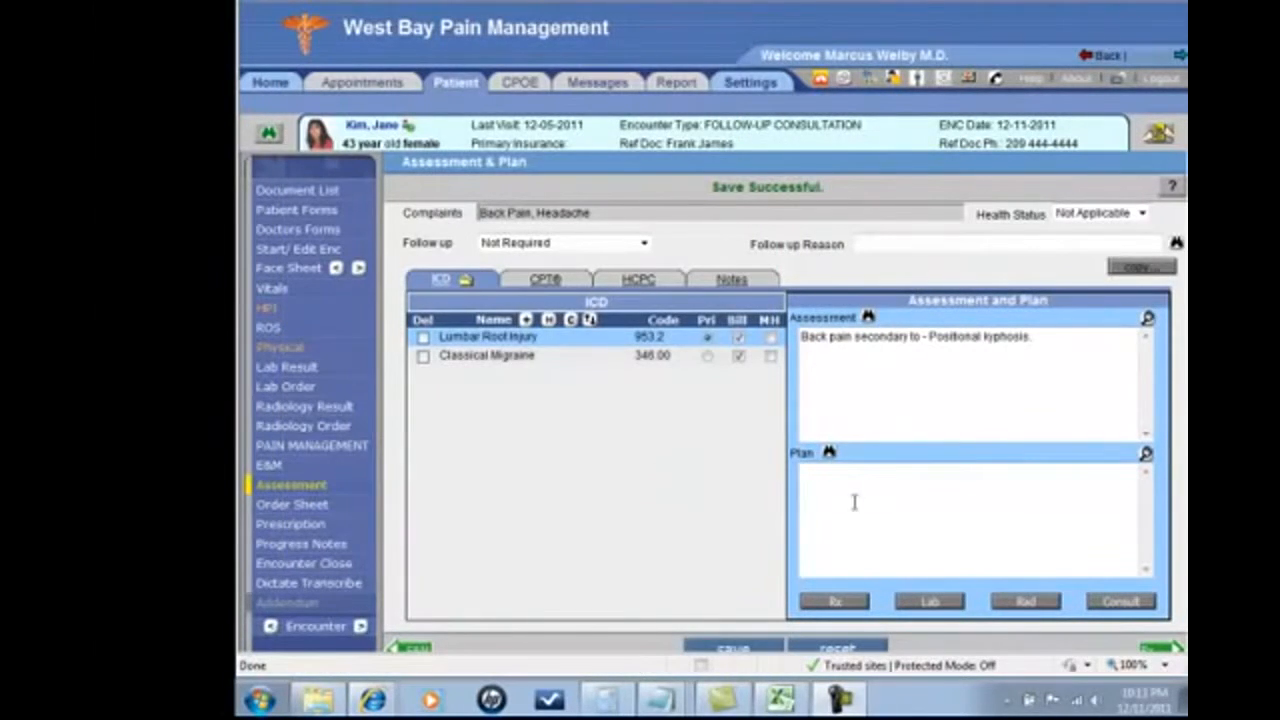
Insert the Lumbar Spine Pain phrases "Activity modification- avoiding heavy lifting" and "CT Scan" as the plan for Lumbar Root Injury
left_click(830, 455)
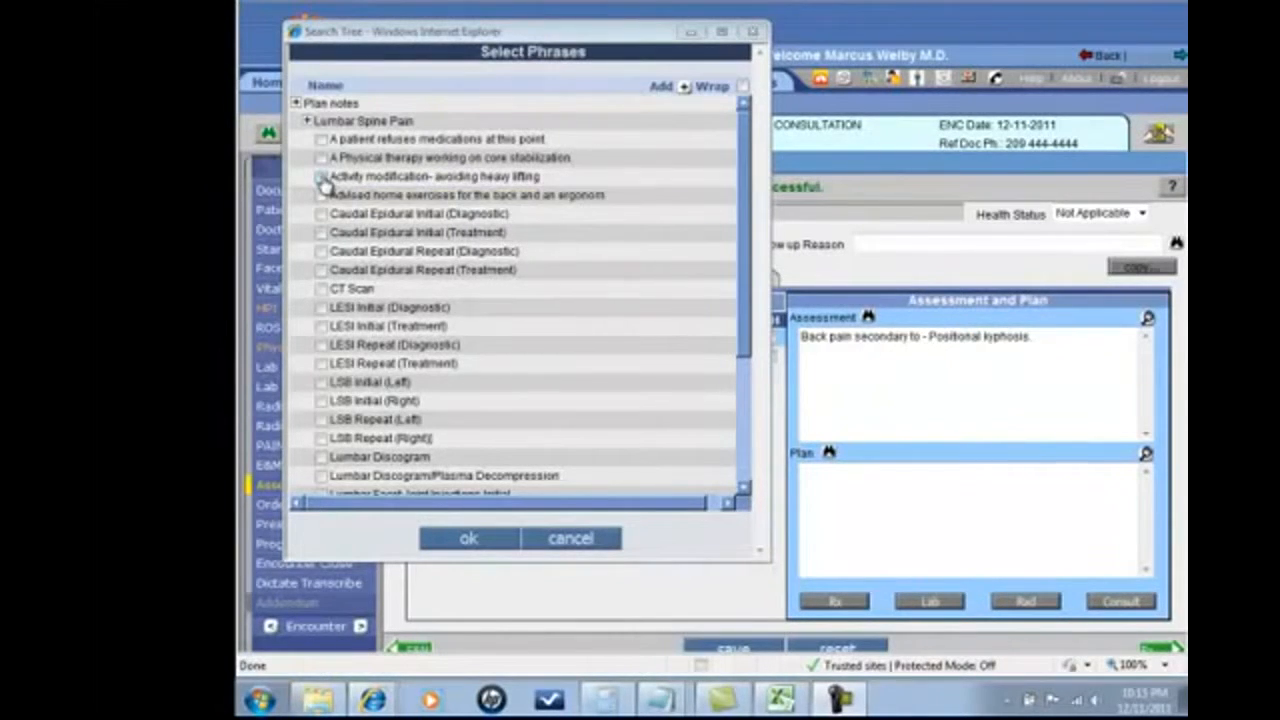
left_click(322, 177)
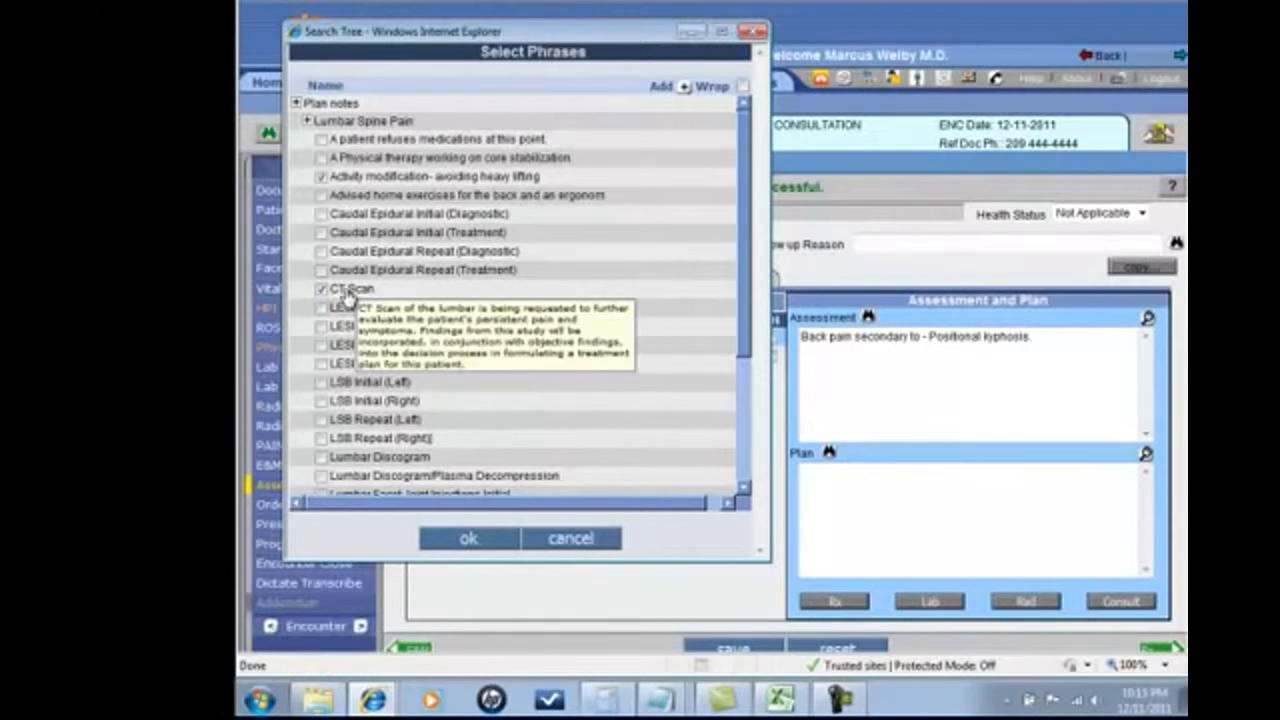
left_click(455, 540)
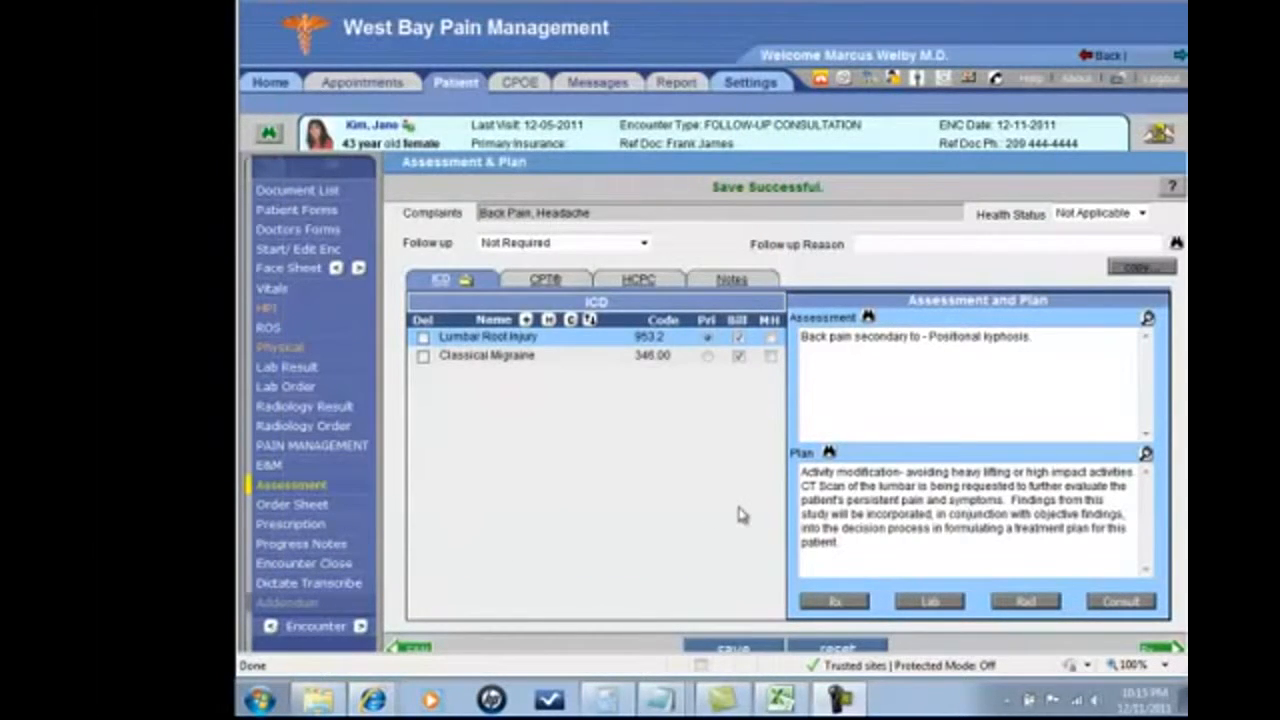
Enter a plan for Classical Migraine to send the patient to the neurologist, including the doctor's name
left_click(522, 362)
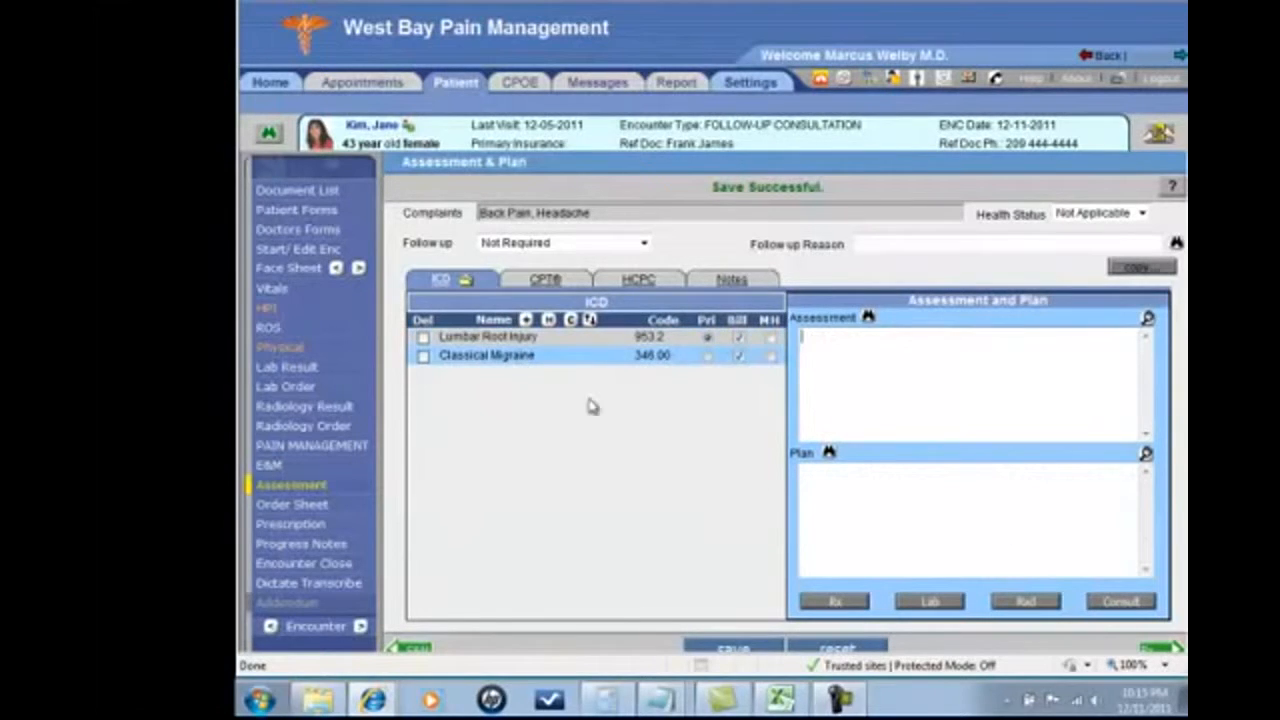
left_click(844, 490)
type("S")
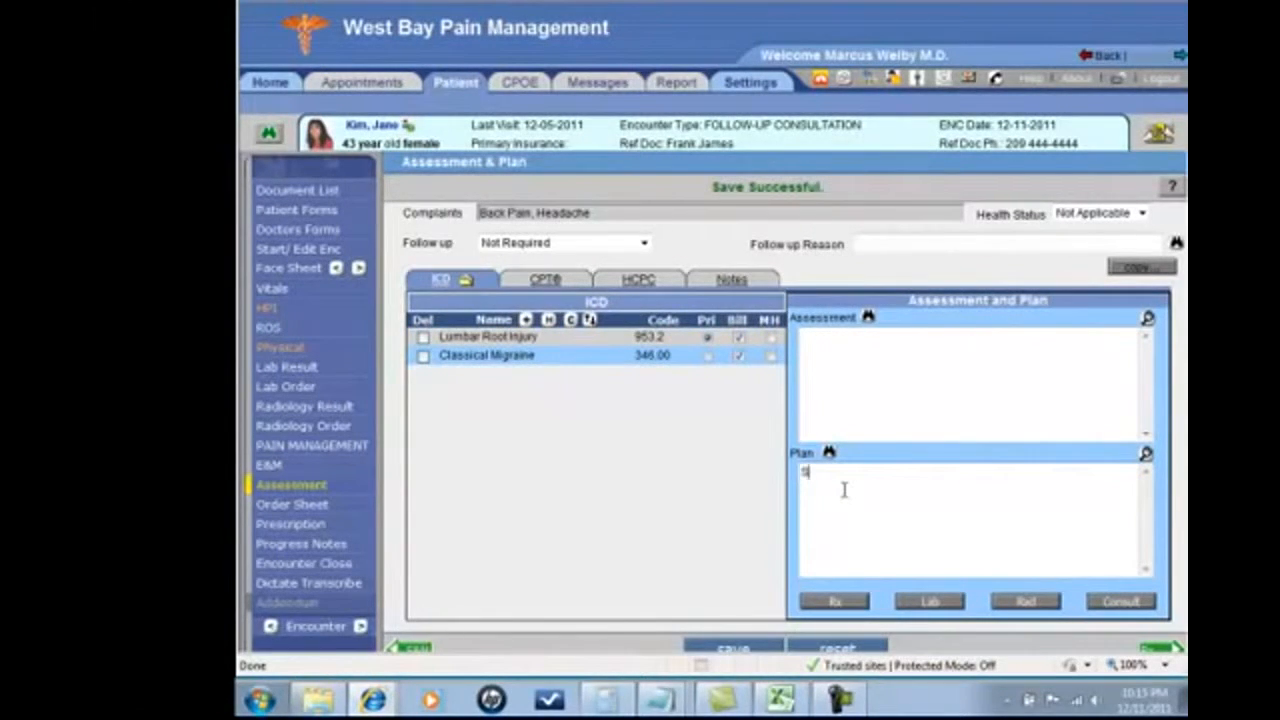
type("end to Dr Jones ")
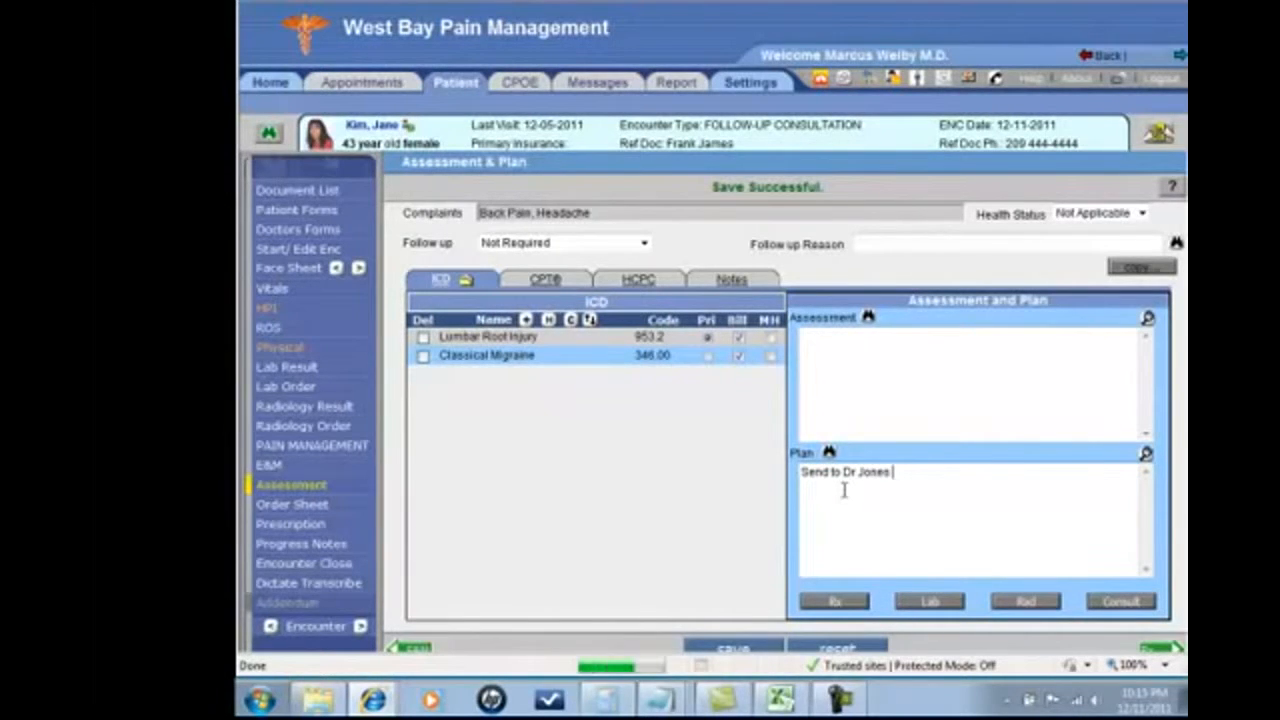
type("neurologist")
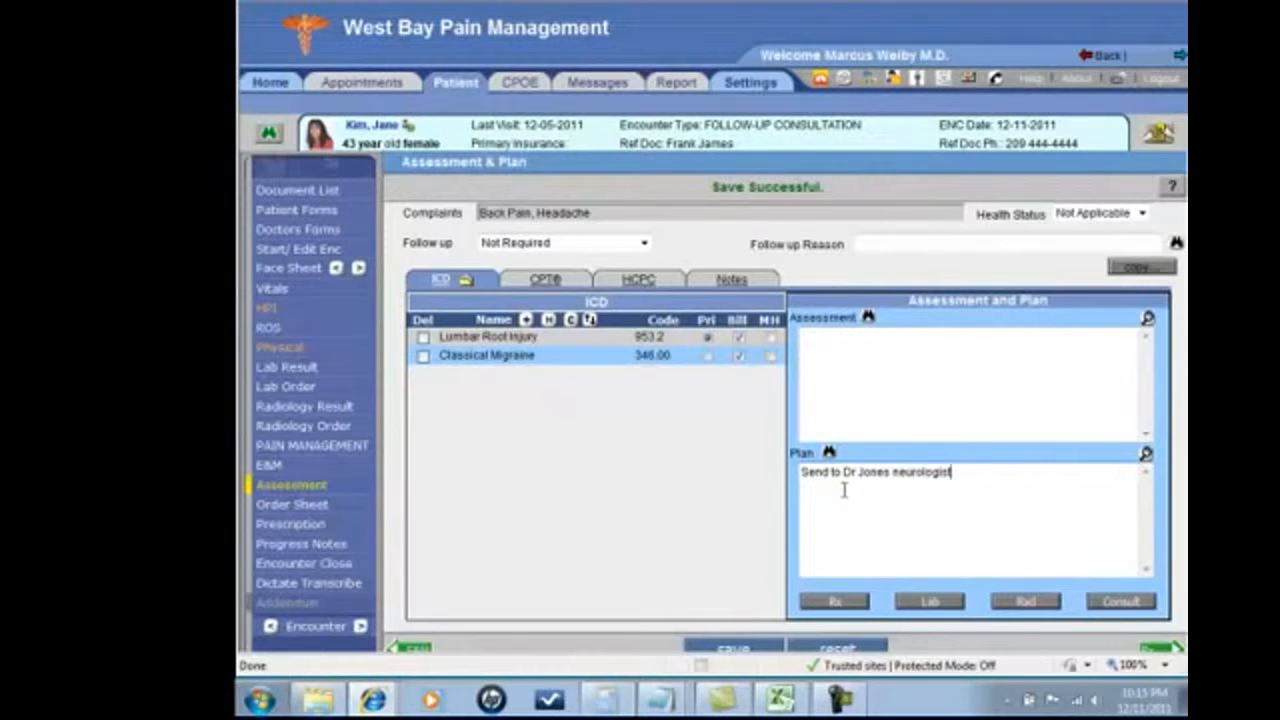
Set the follow-up to 1 Week with the reason "Preop" and return to the Lumbar Root Injury diagnosis
left_click(645, 247)
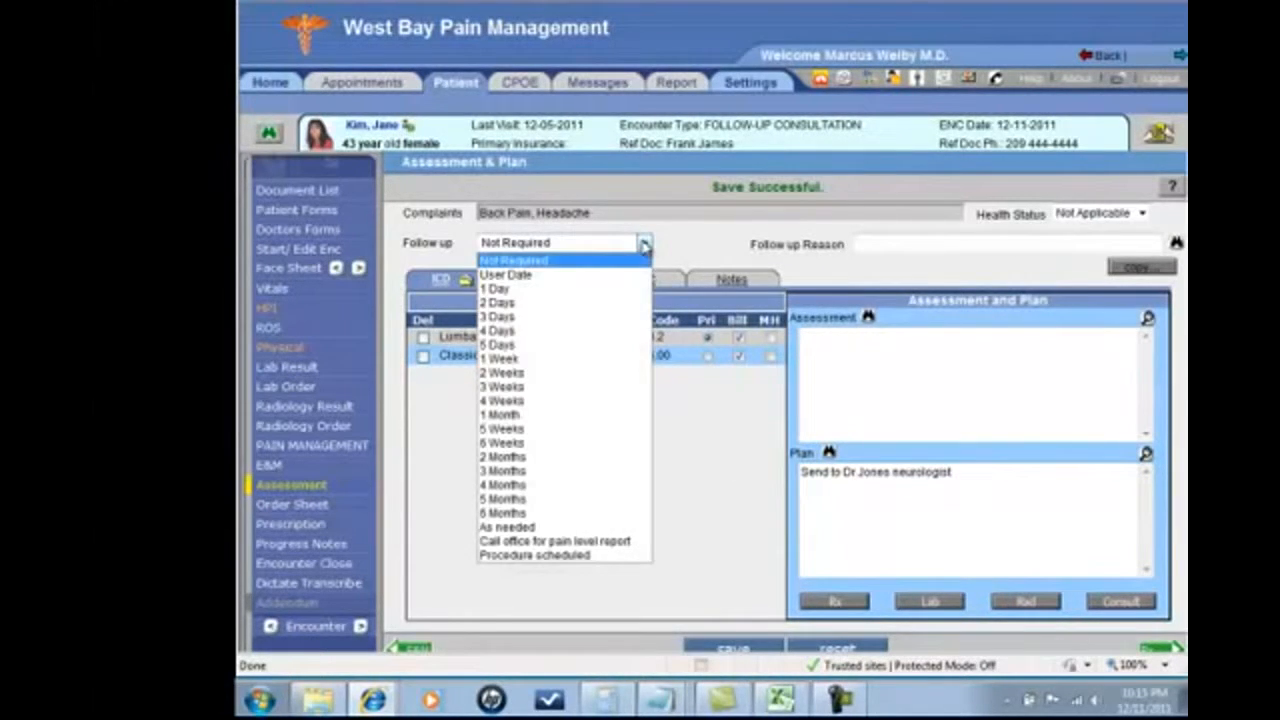
left_click(605, 360)
key("Tab")
type("Preop")
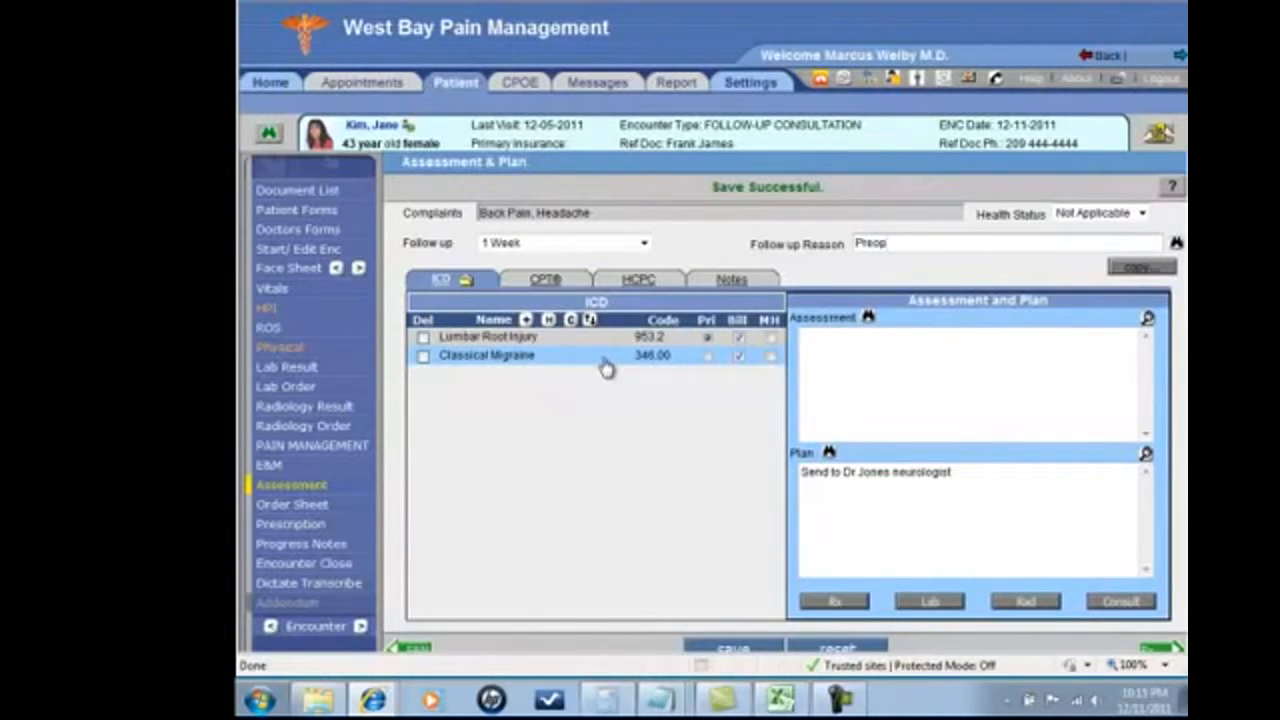
left_click(598, 344)
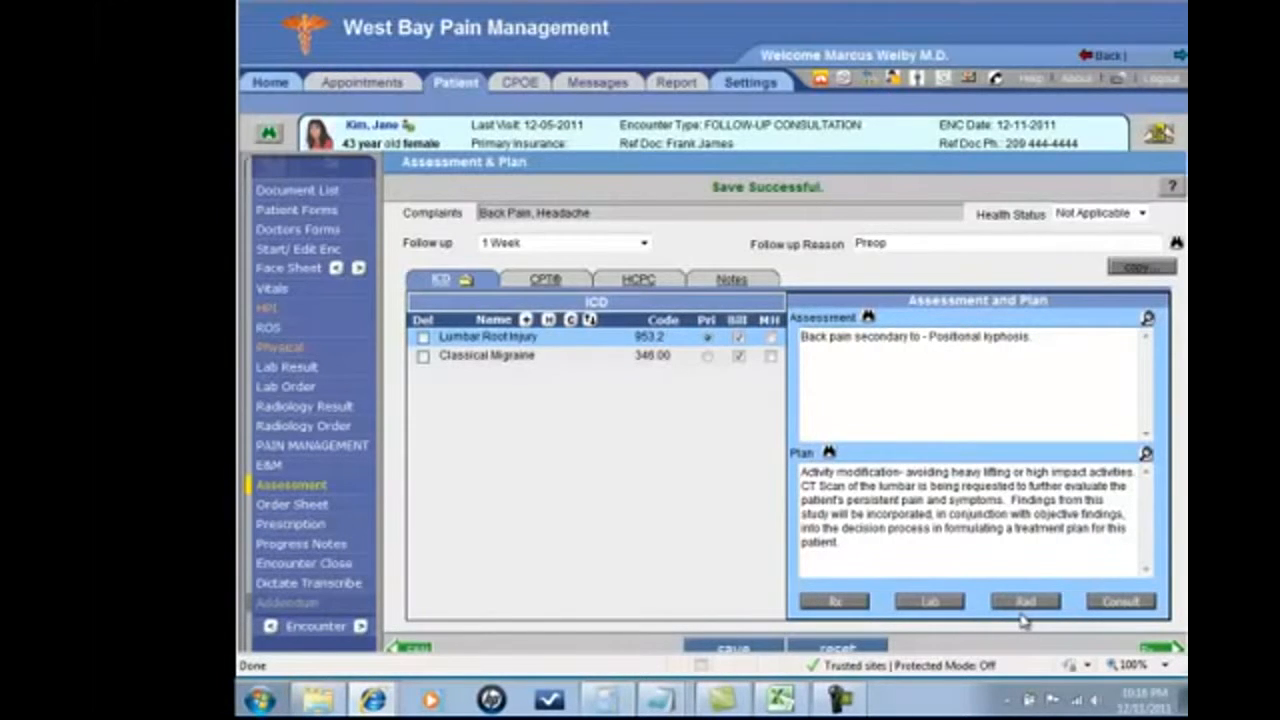
Prescribe Lyrica Oral Cap 225 mg, 1 every morning PRN for 30 days, save the prescription and start its electronic transmission
left_click(1150, 648)
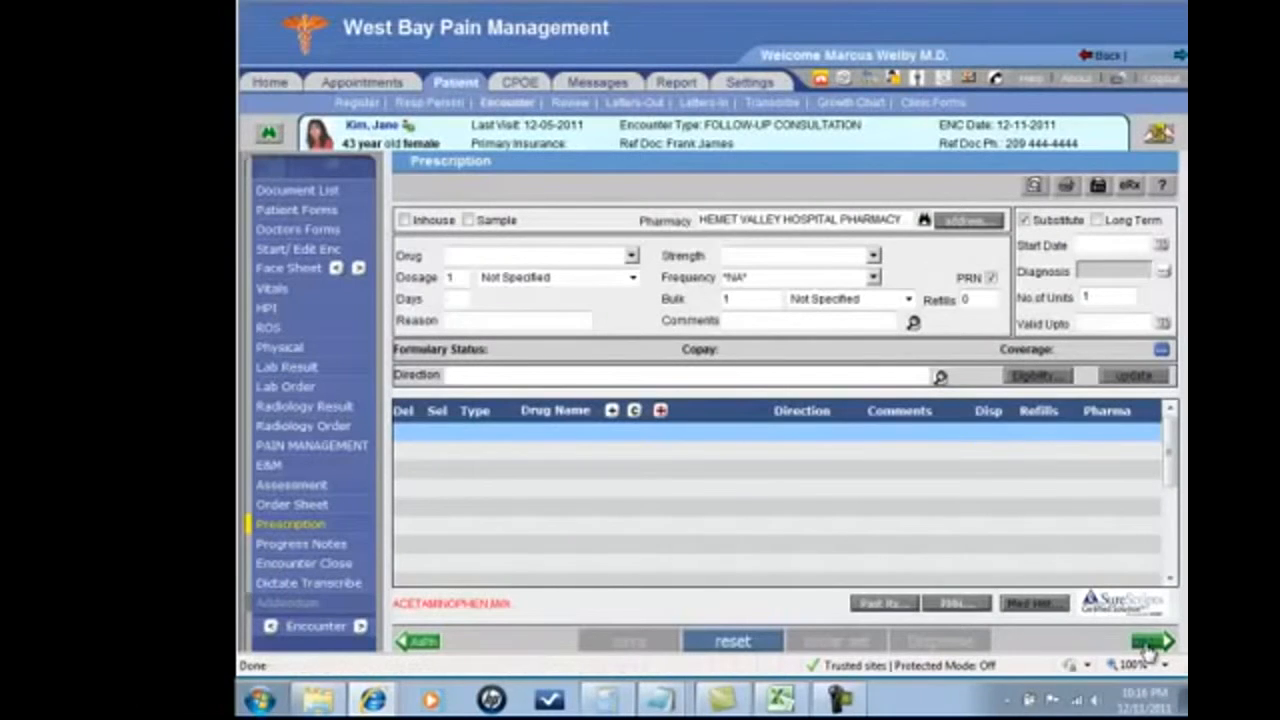
left_click(592, 256)
type("lyrica")
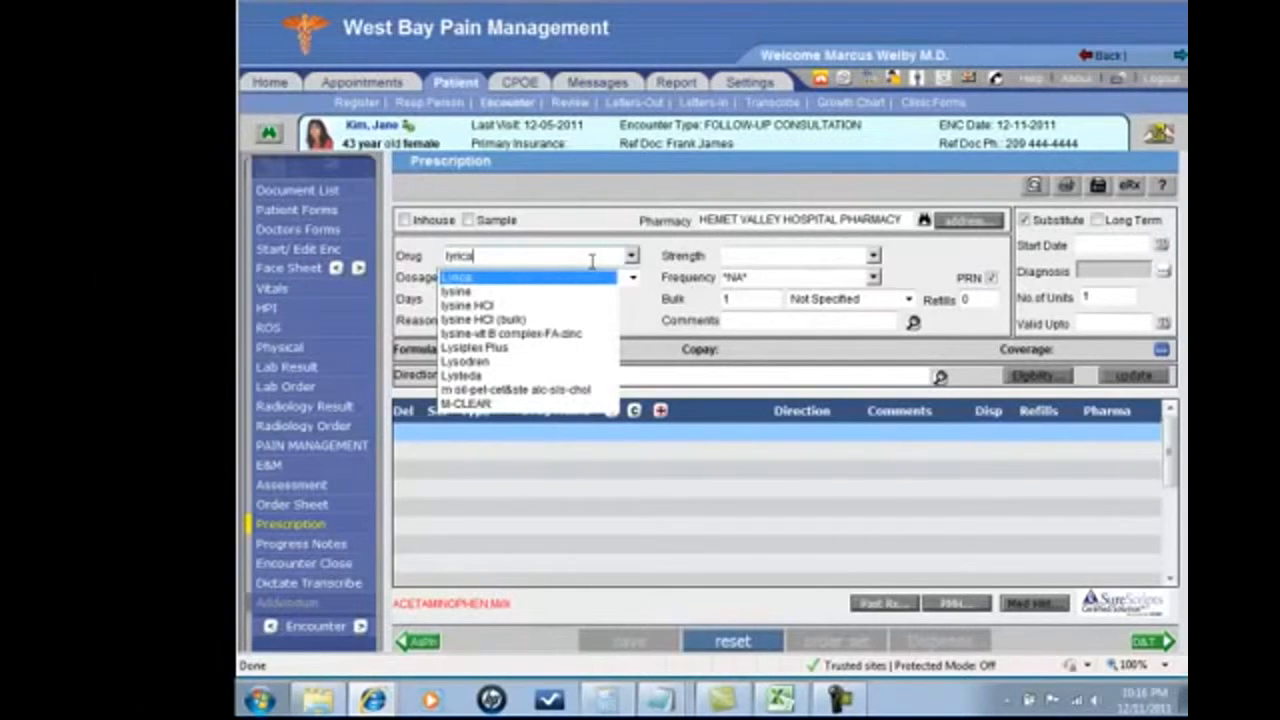
key("Return")
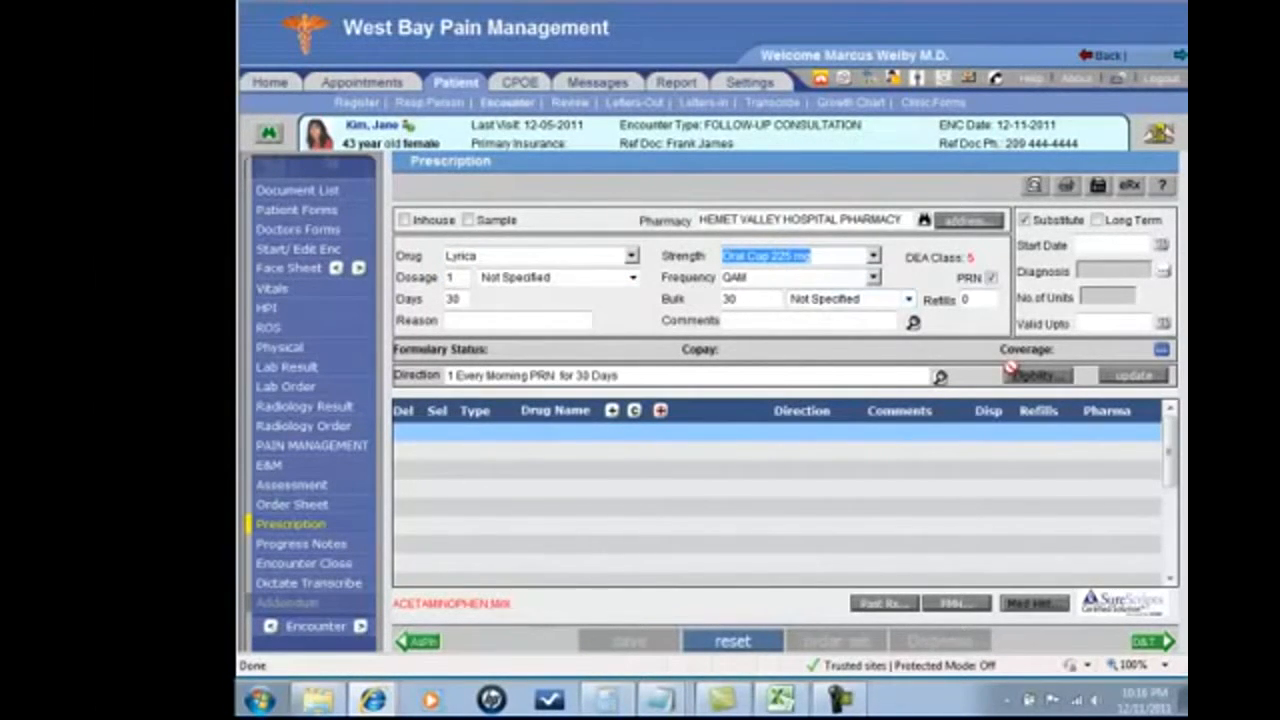
left_click(1134, 380)
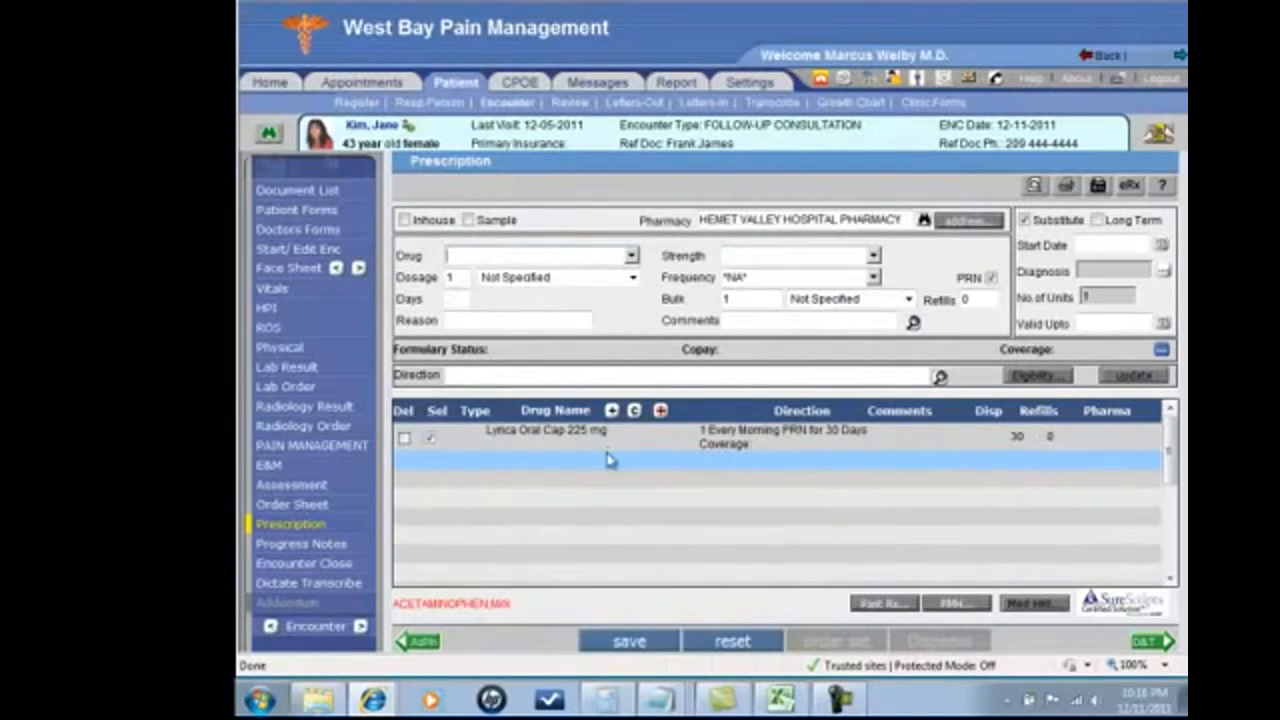
left_click(620, 641)
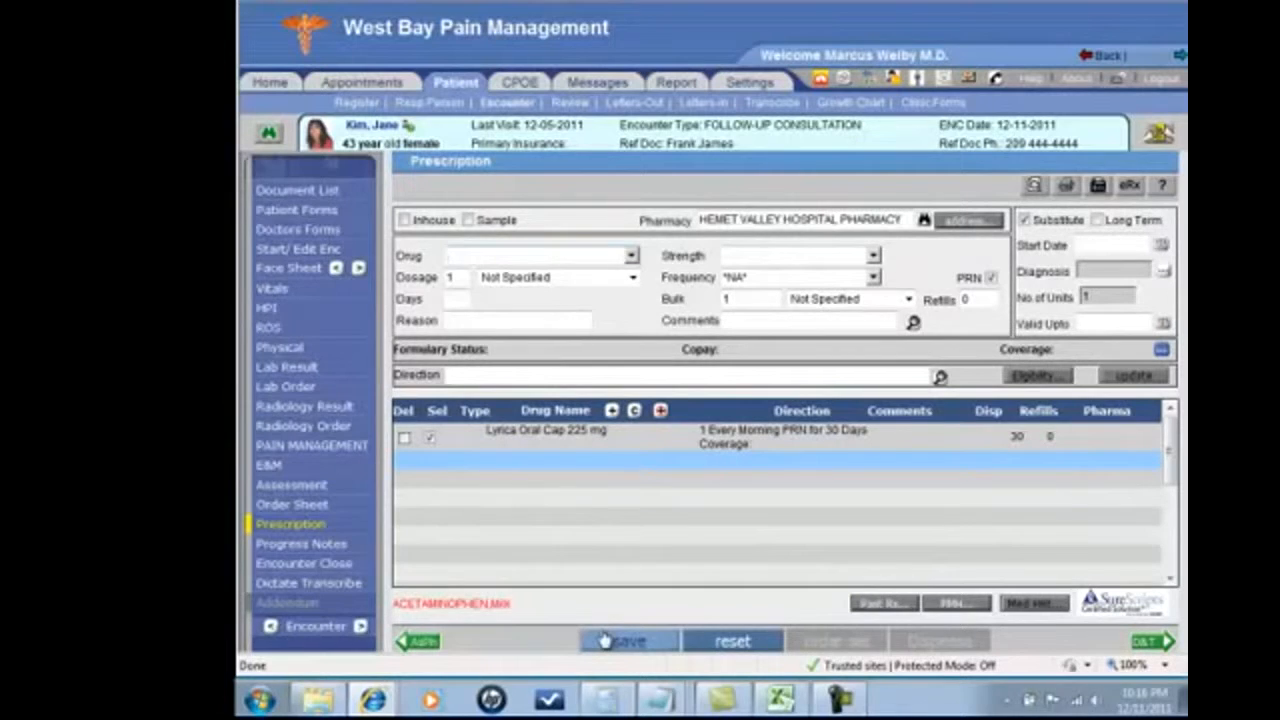
left_click(1128, 190)
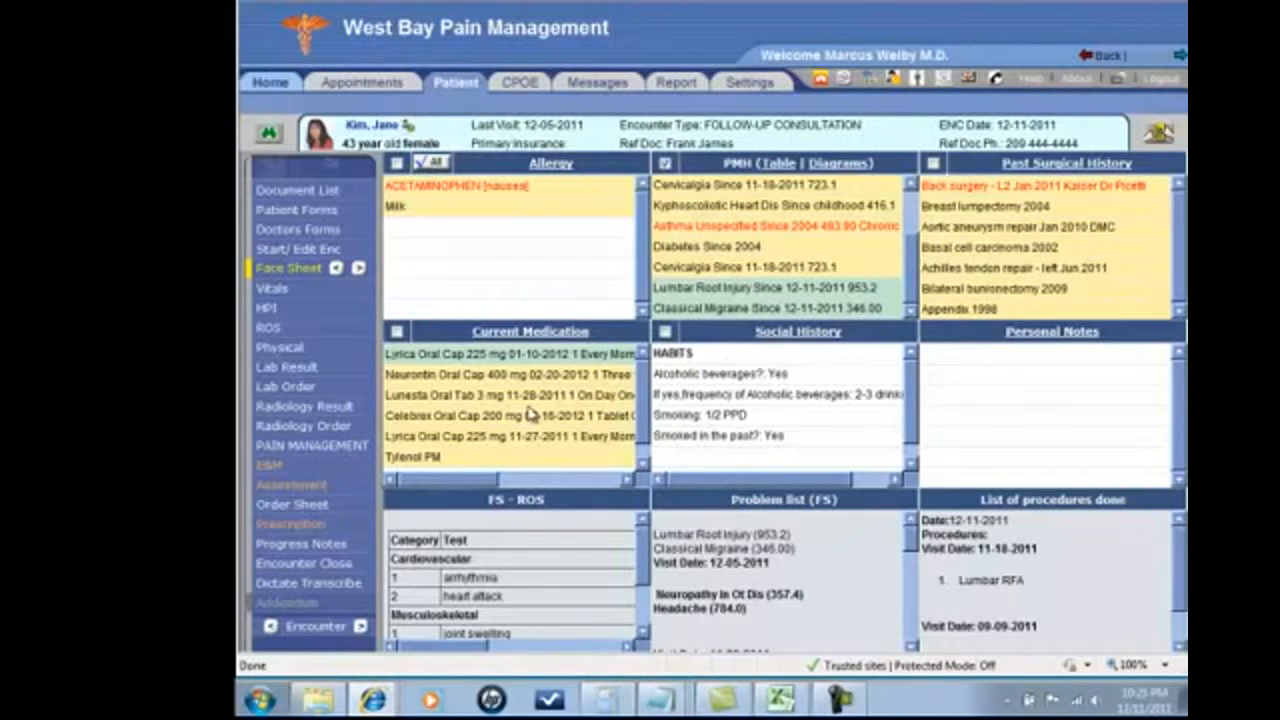
Code the visit's E&M as Established Outpatient with Moderate Complexity decision making, select code 99214 and save it
left_click(278, 468)
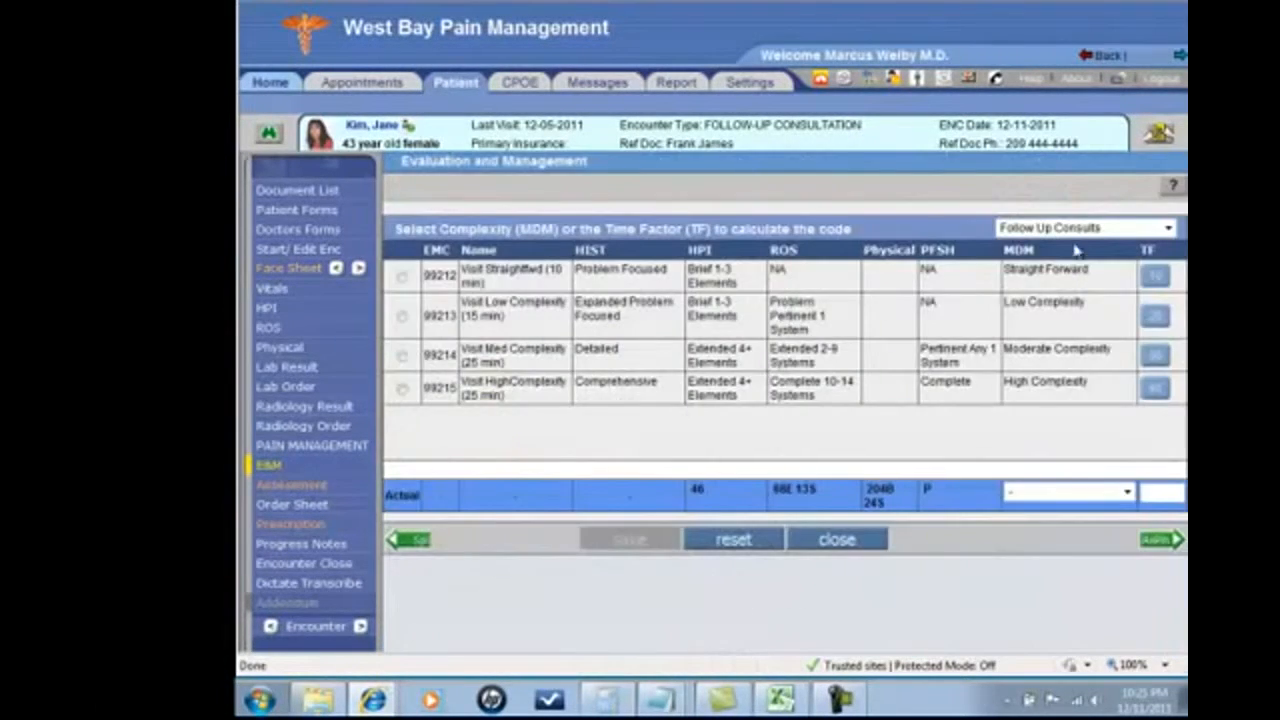
left_click(1080, 230)
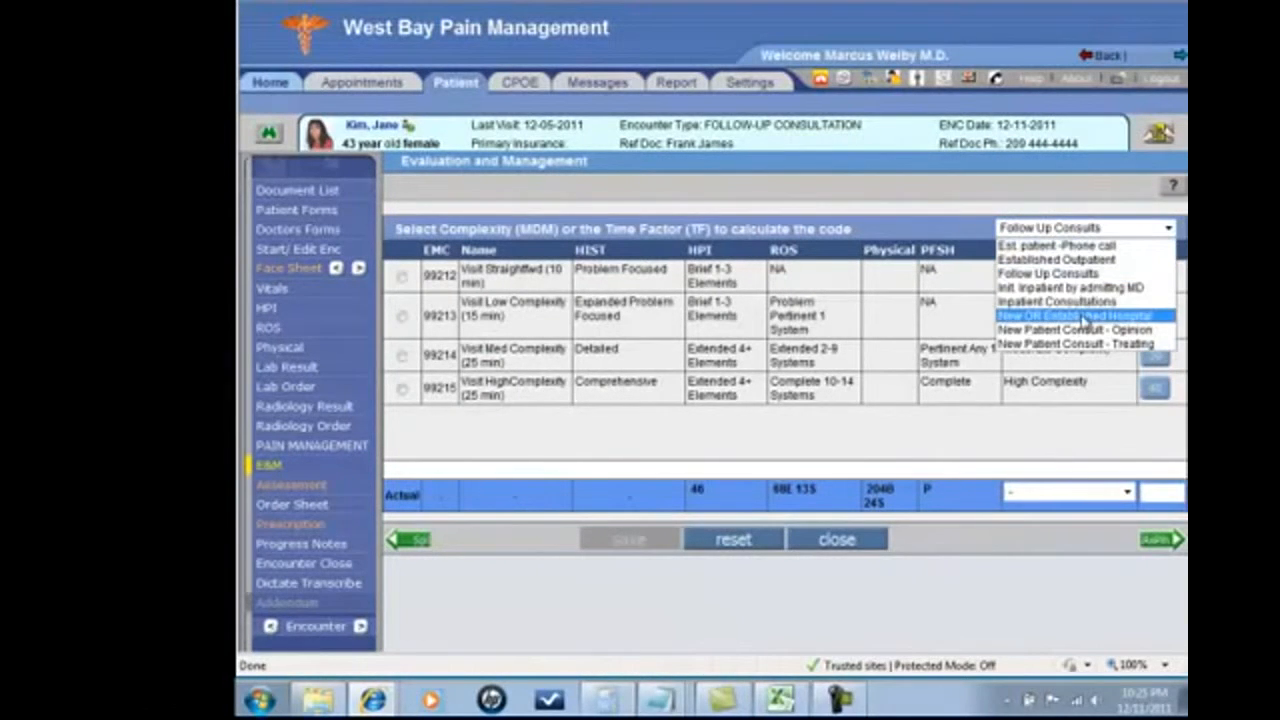
left_click(1086, 262)
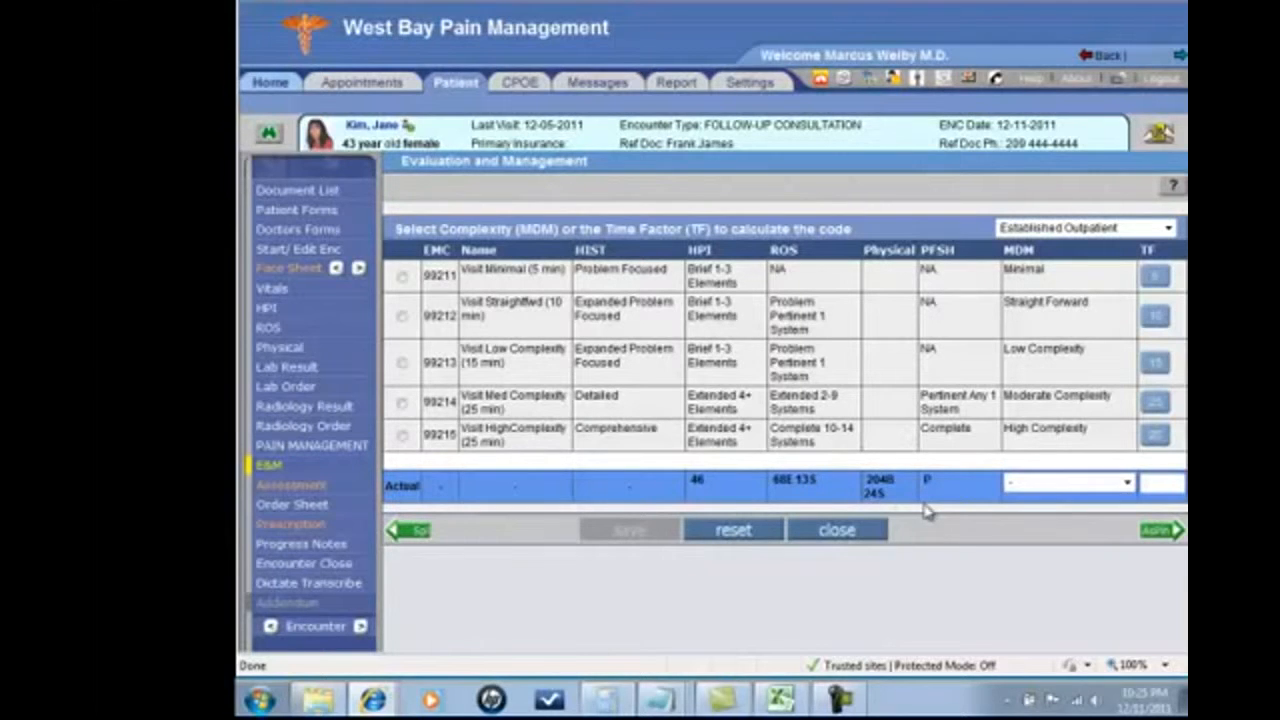
left_click(1067, 490)
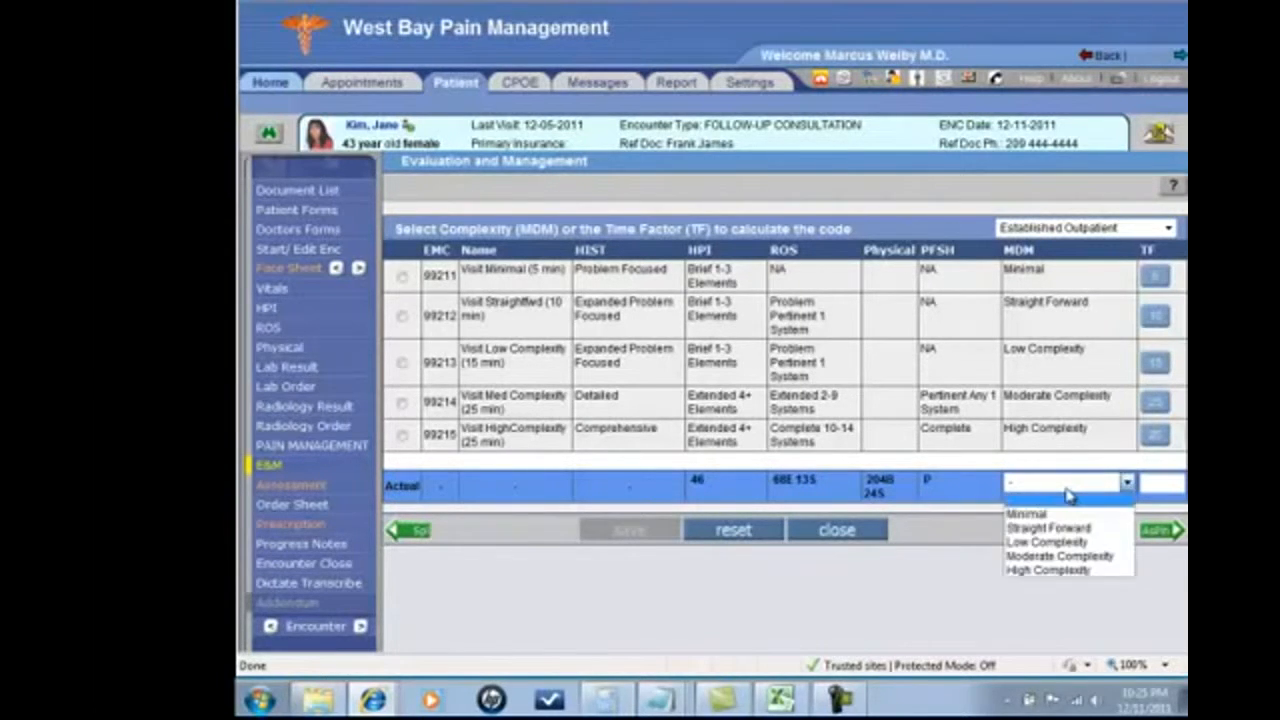
left_click(1082, 558)
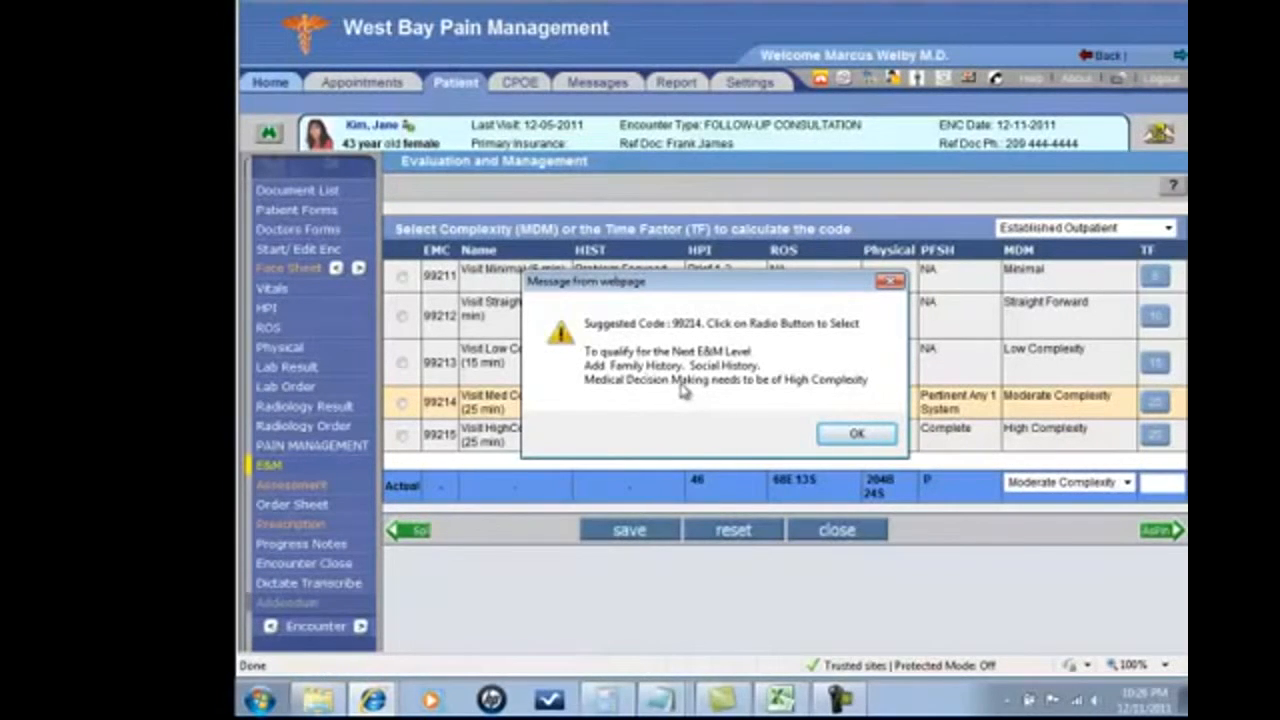
left_click(857, 436)
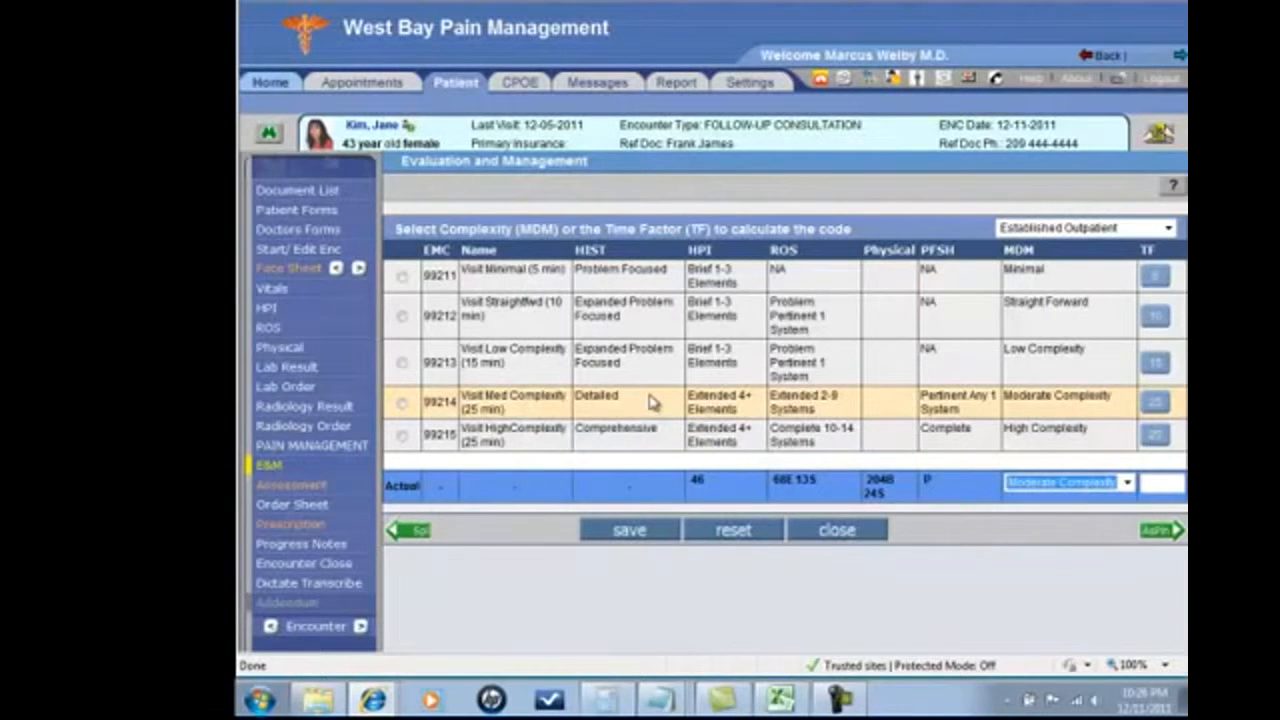
left_click(403, 404)
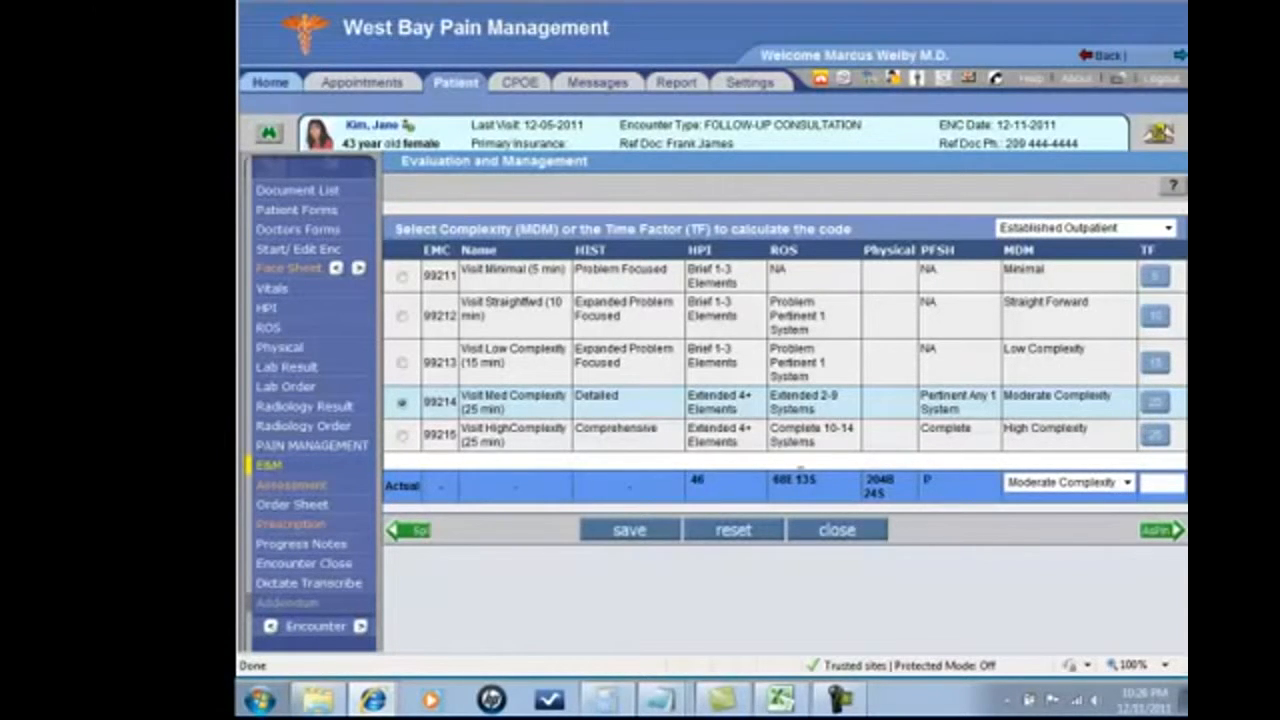
left_click(647, 536)
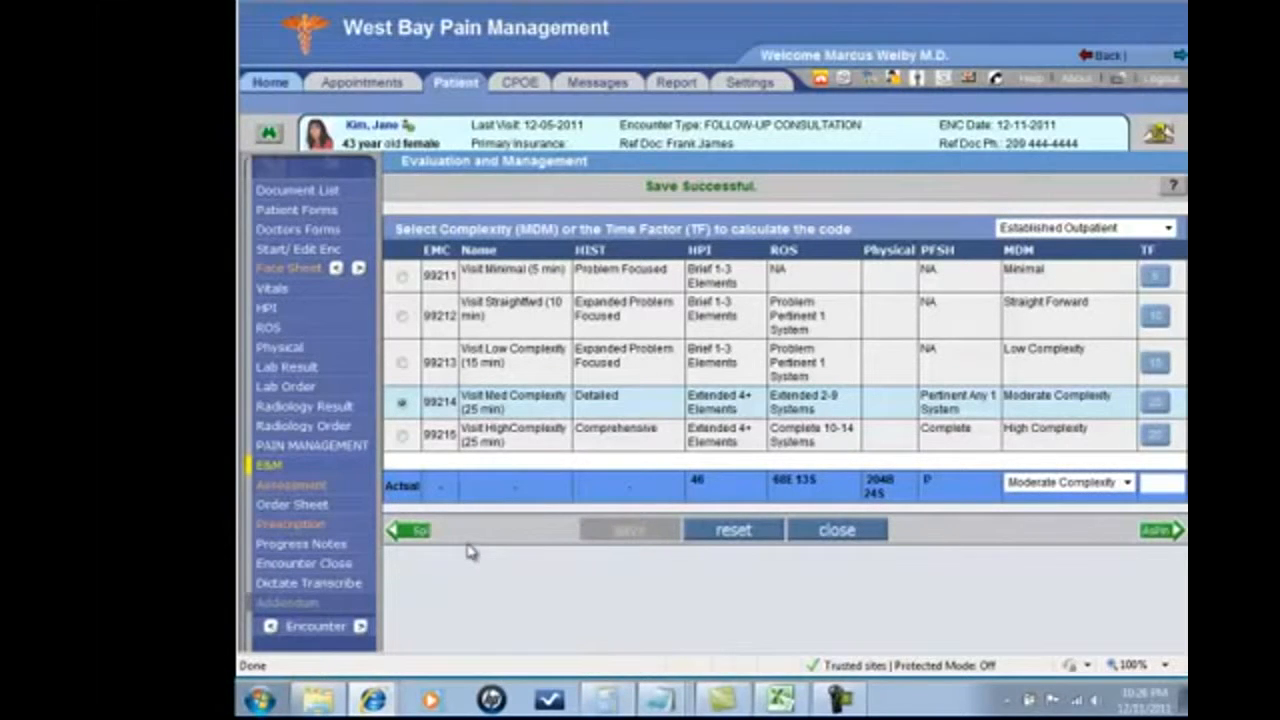
Close the encounter by marking it complete with sign-off and creating a claim, saving, and accepting the closing confirmation and meaningful-use dashboard
left_click(326, 568)
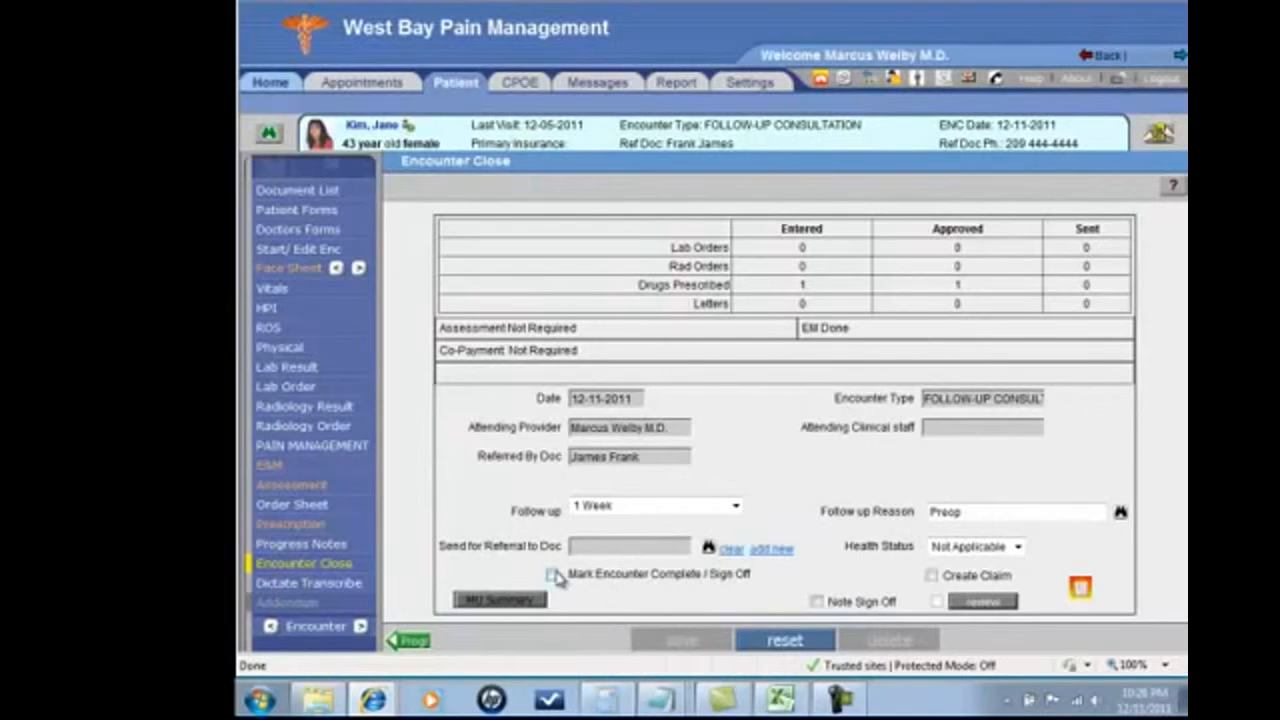
left_click(553, 575)
left_click(931, 577)
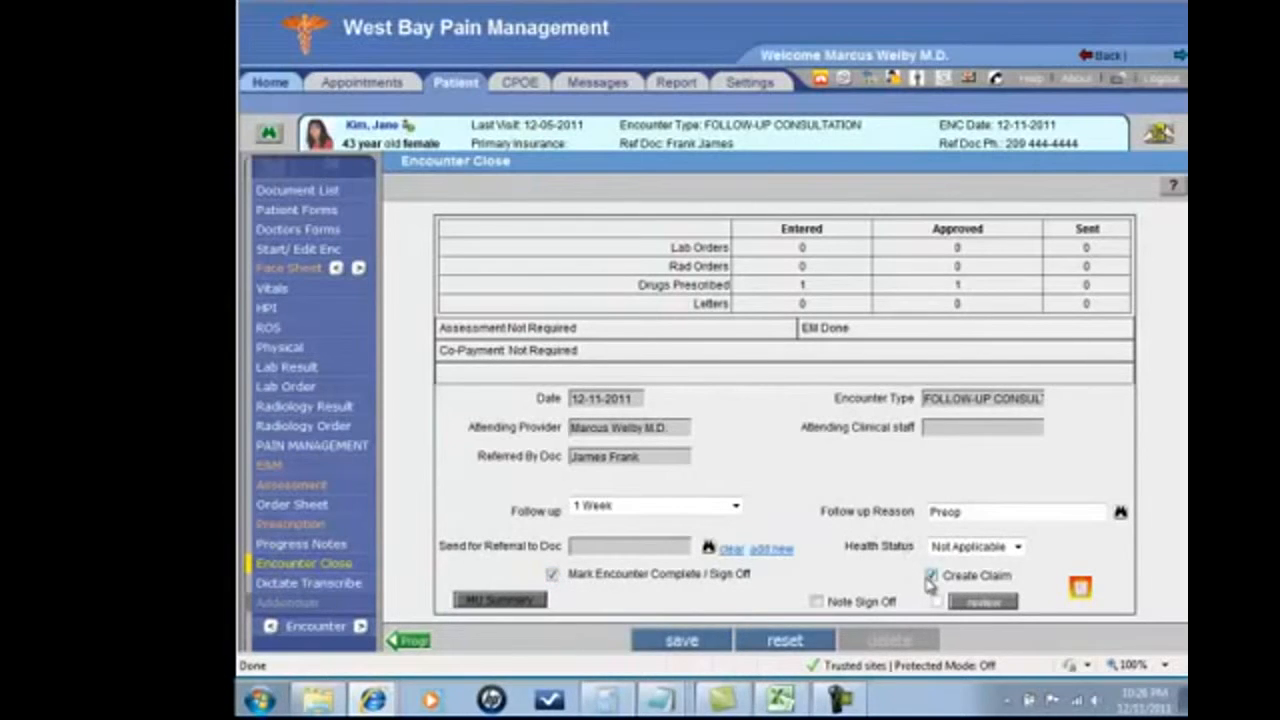
left_click(695, 642)
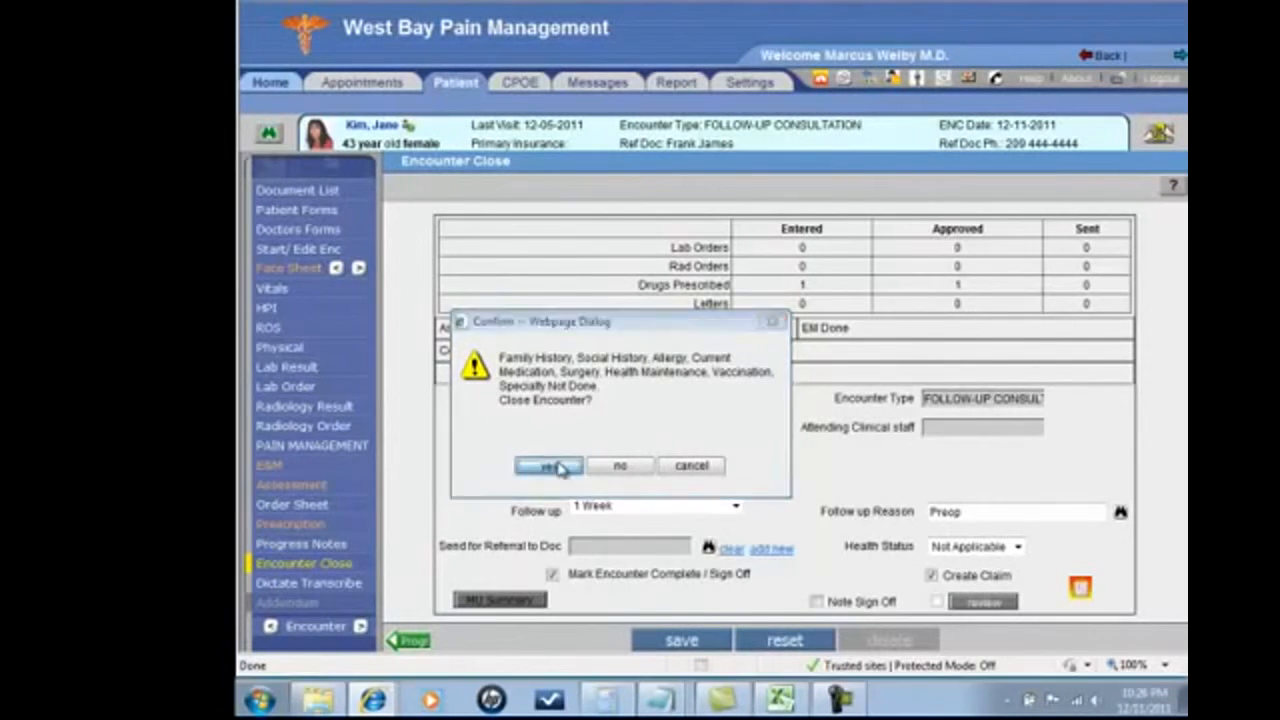
left_click(550, 466)
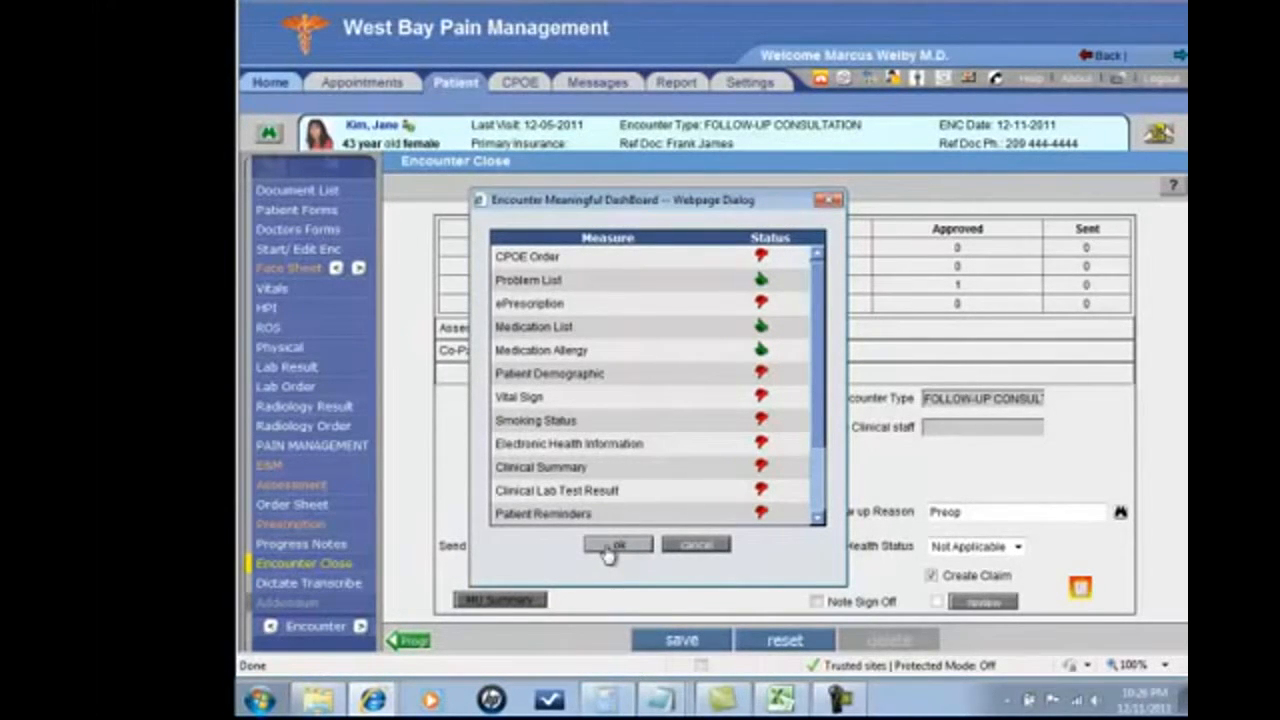
left_click(612, 546)
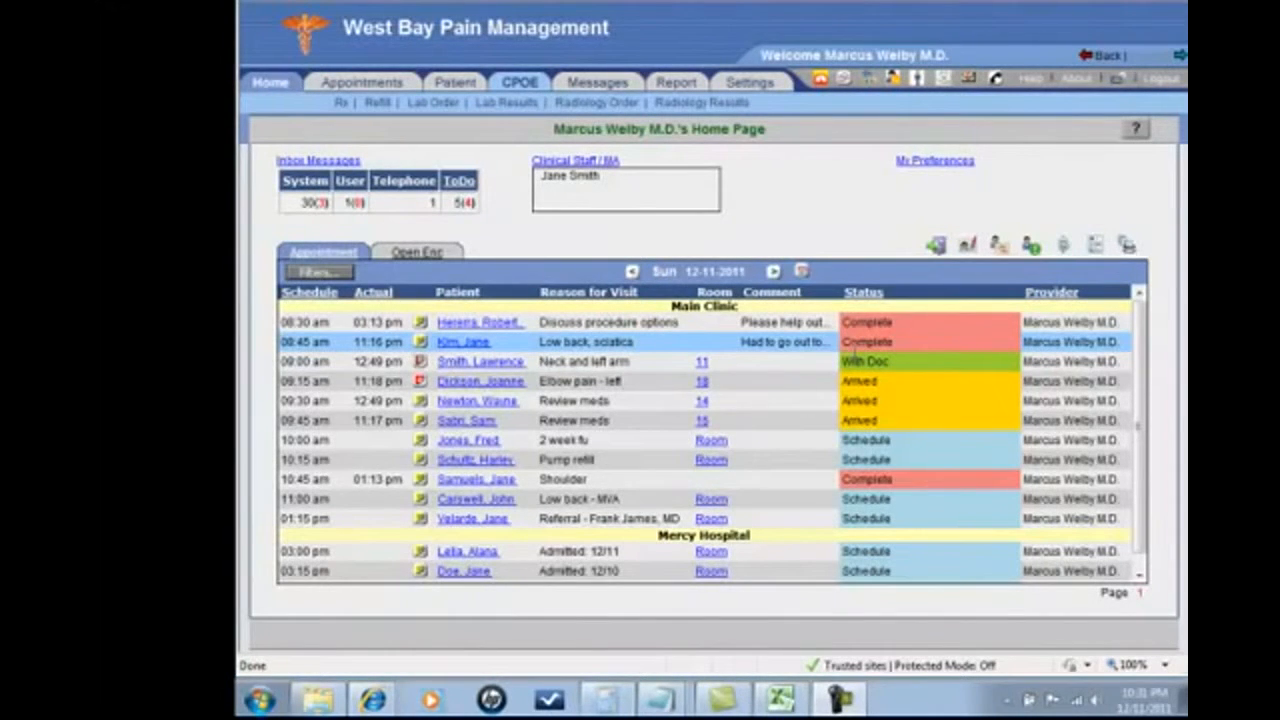
Select the 09:00 am "Neck and left arm" appointment in the day's Main Clinic schedule
left_click(826, 360)
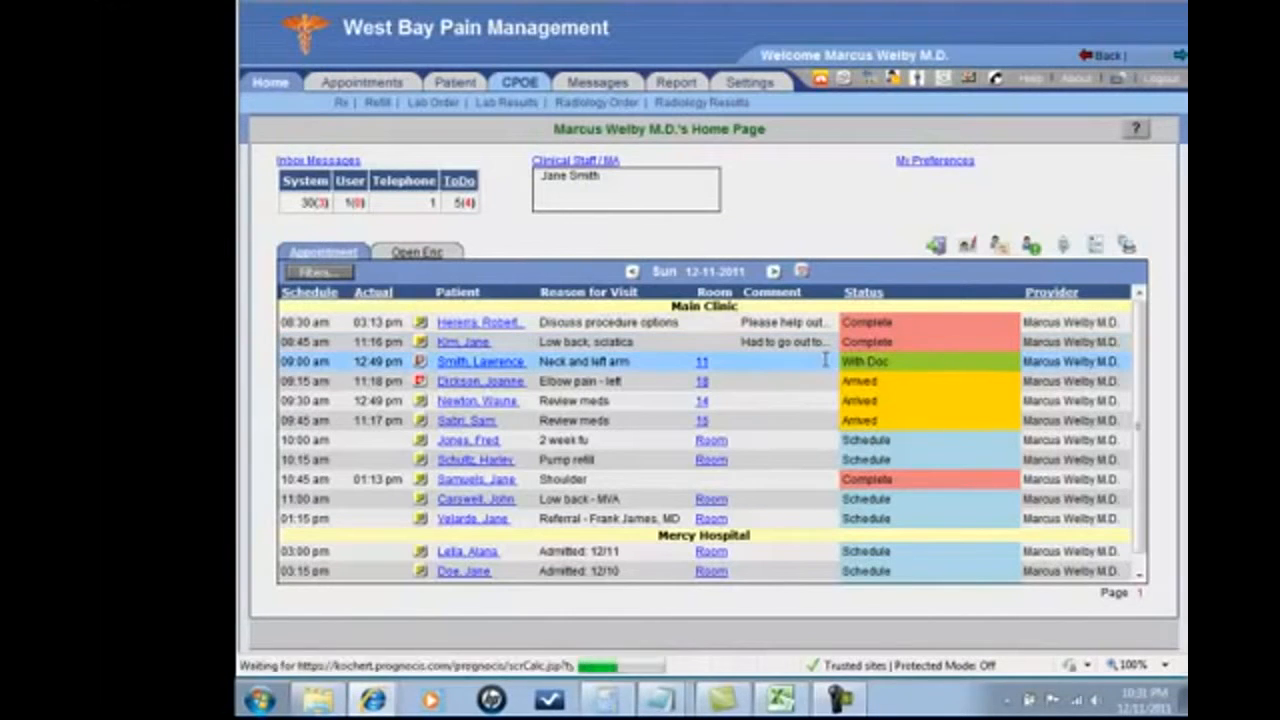